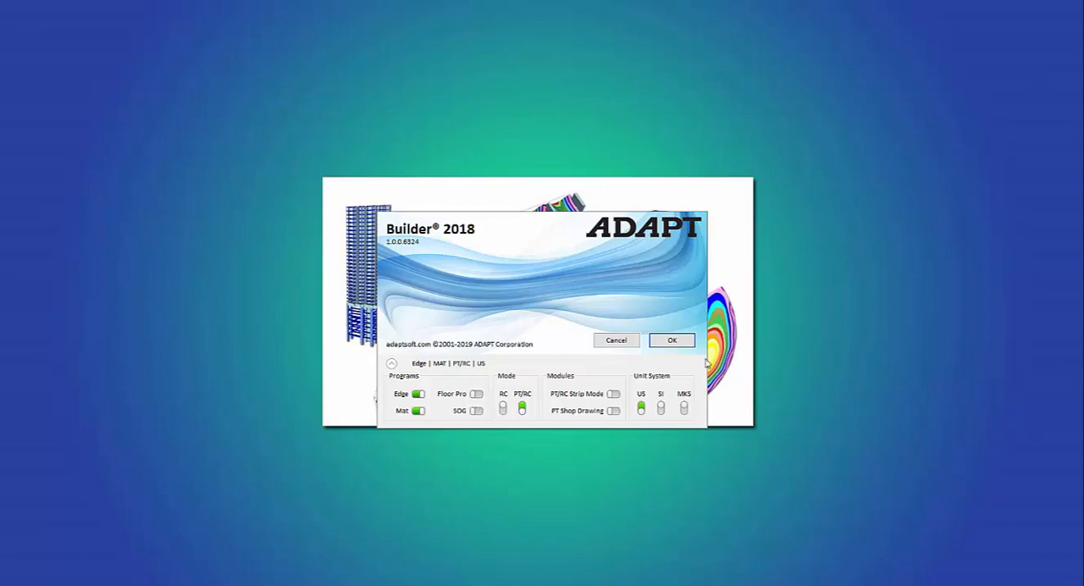
Step: Start Builder with Edge and MAT in PT/RC mode and US units, and open ApplyReactions.adm from the Youtube Video Models folder
click(664, 342)
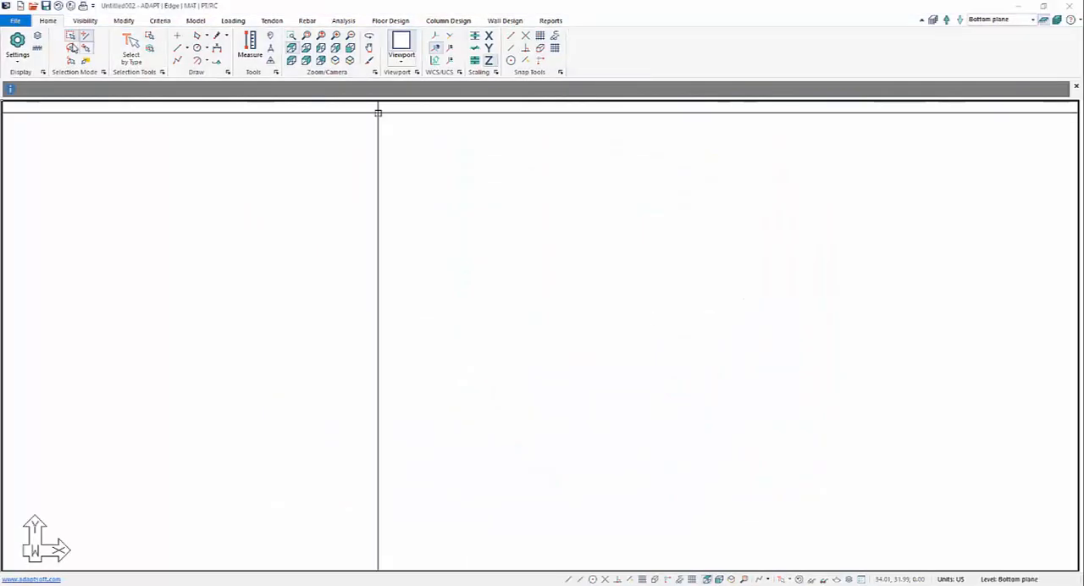
click(15, 20)
click(34, 53)
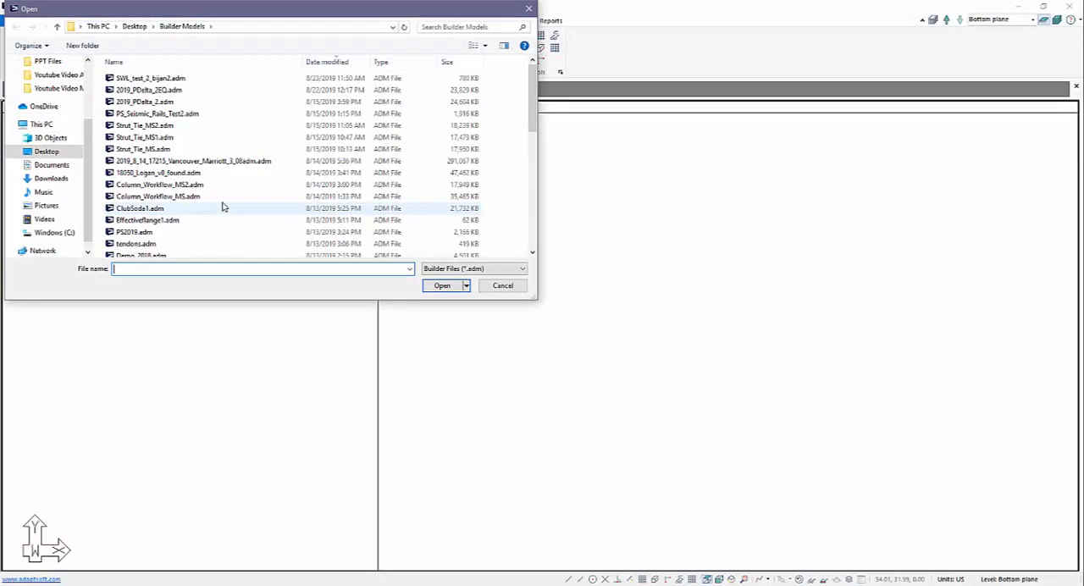
click(61, 90)
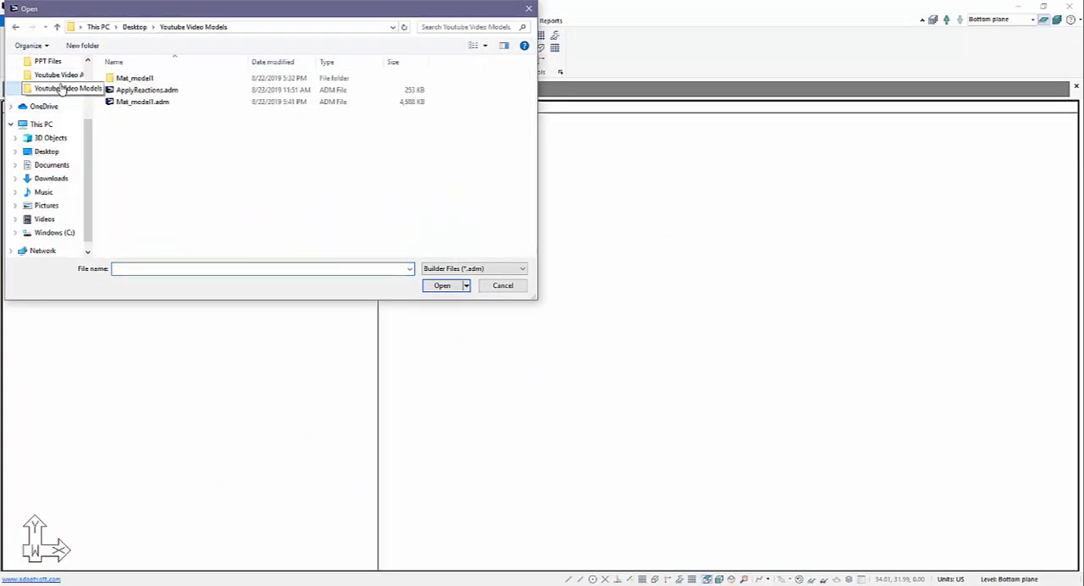
double_click(129, 93)
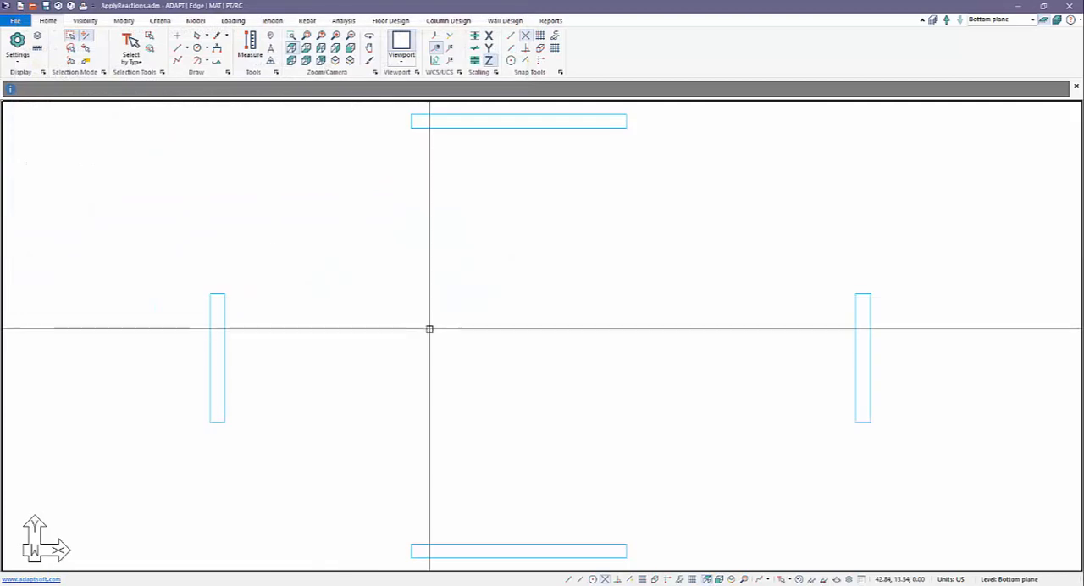
scroll(573, 297, down, 3)
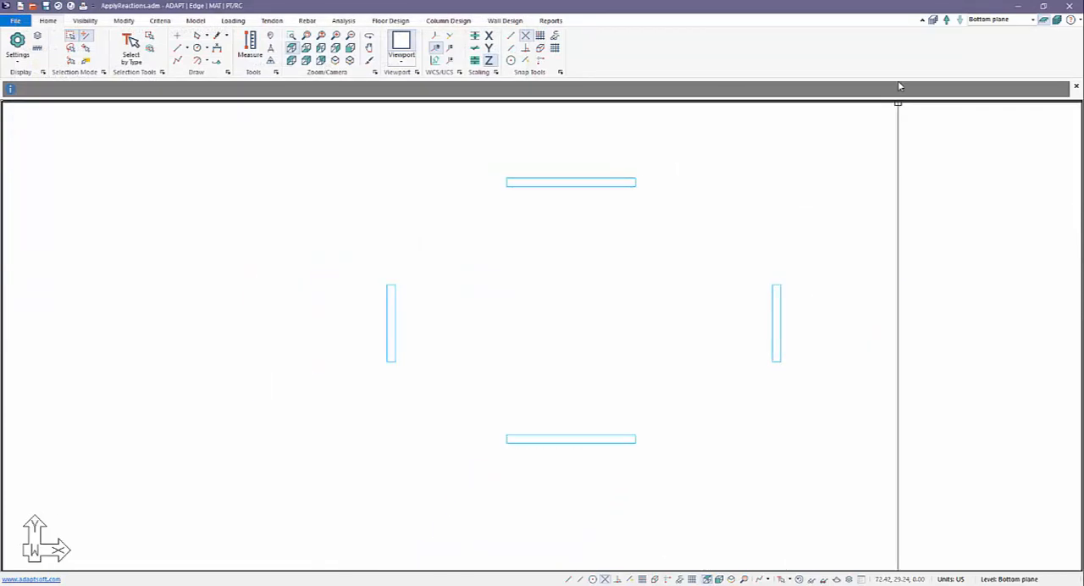
Step: Review the model's reference planes and their elevations in the Reference Plane Manager
click(937, 20)
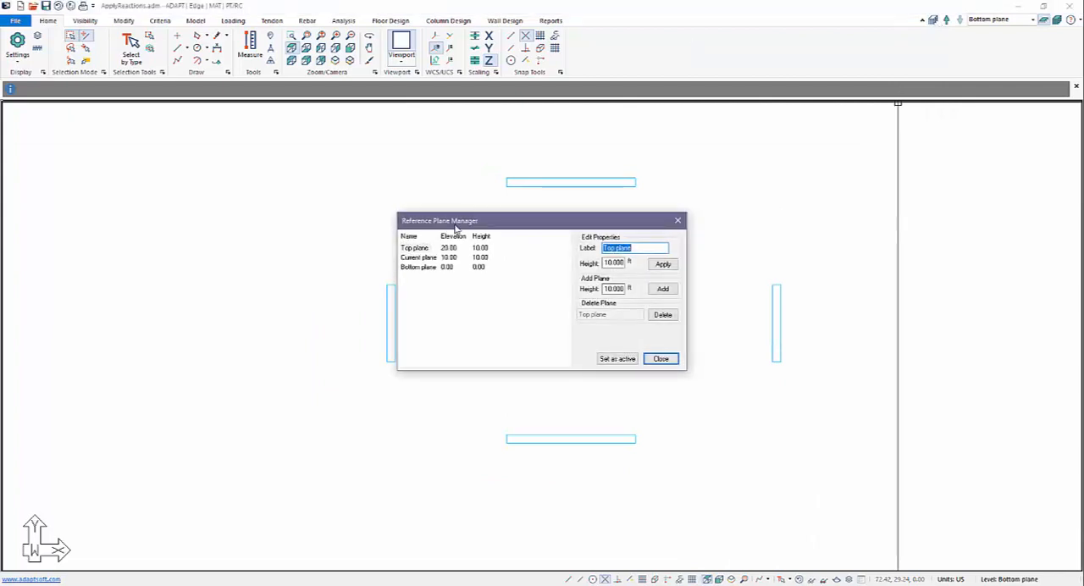
click(423, 259)
click(421, 249)
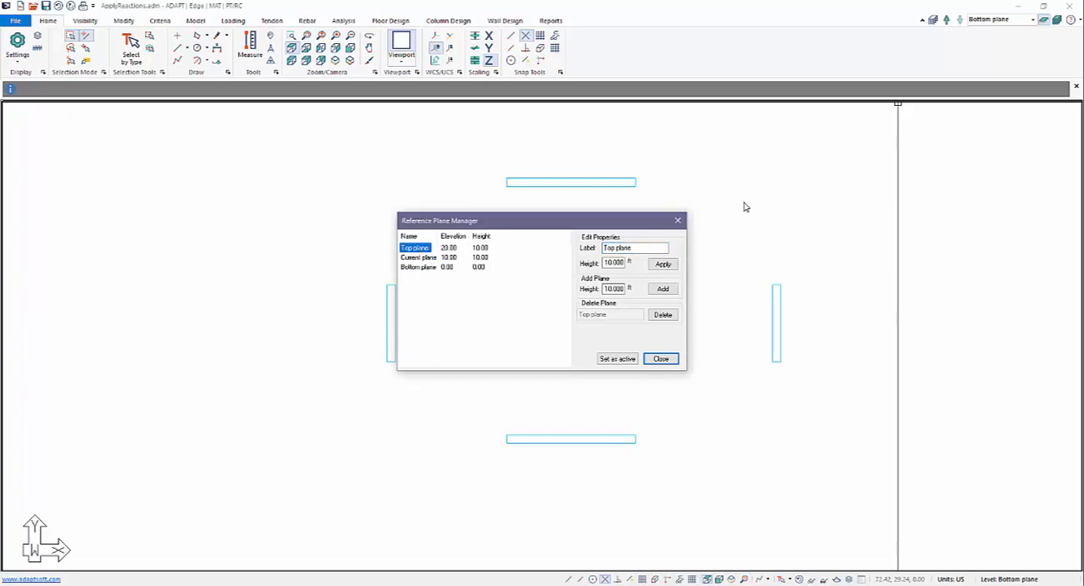
click(661, 359)
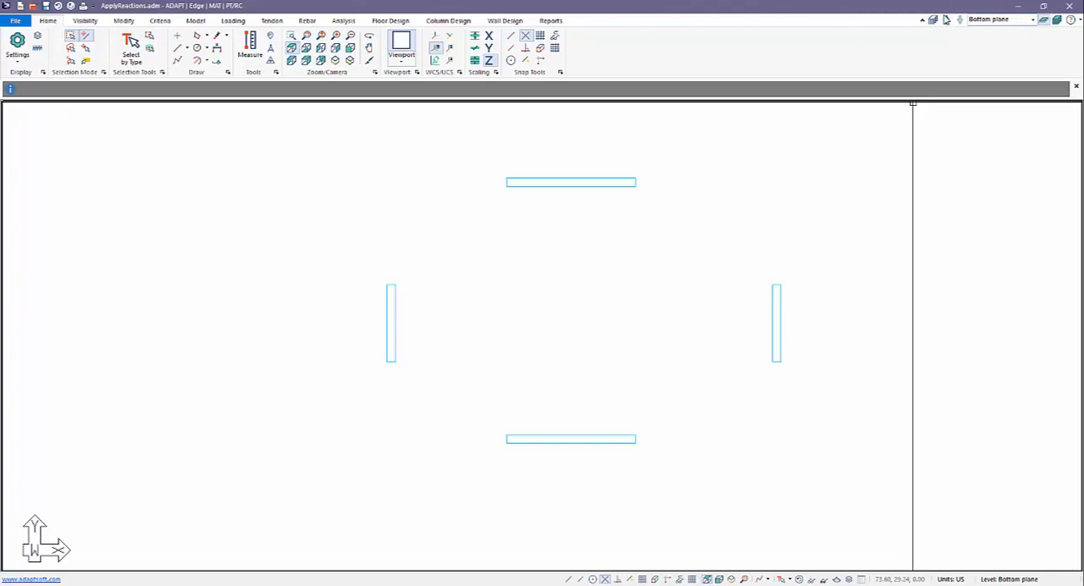
Step: Make the Top plane the active level and show the full multi-level structure in an isometric view
click(947, 21)
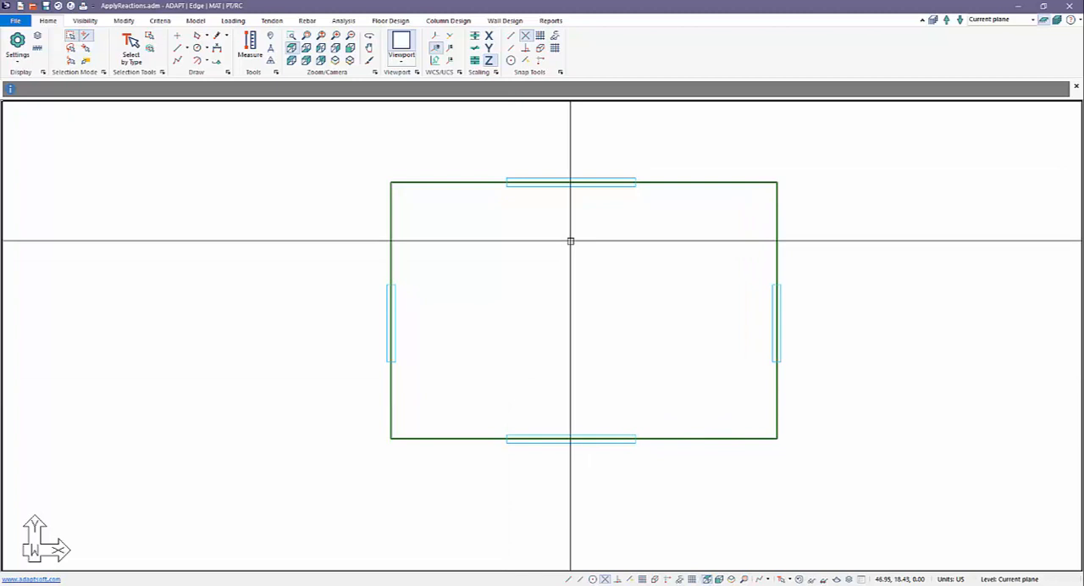
click(946, 21)
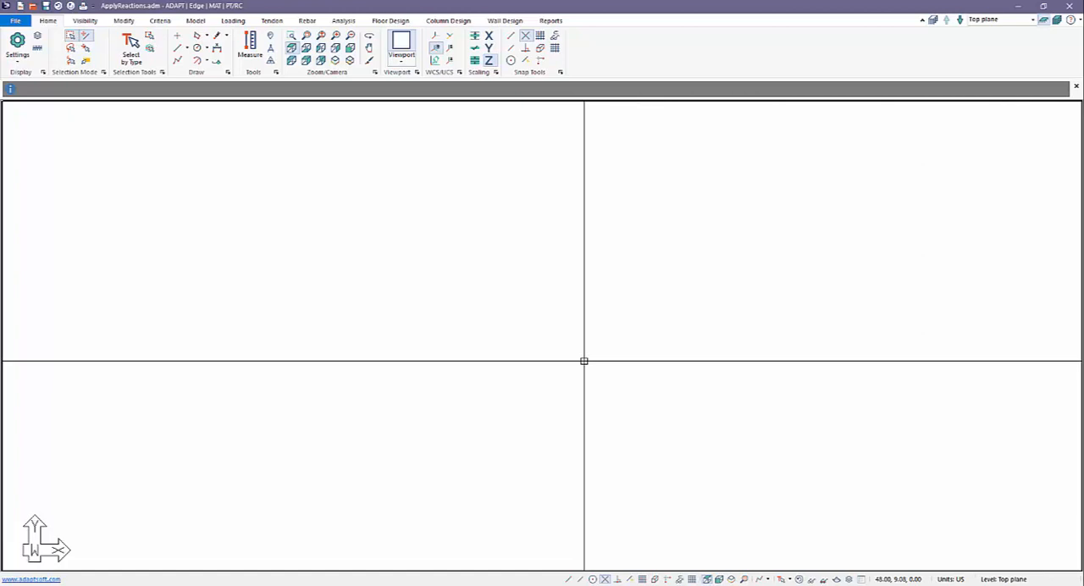
click(1058, 18)
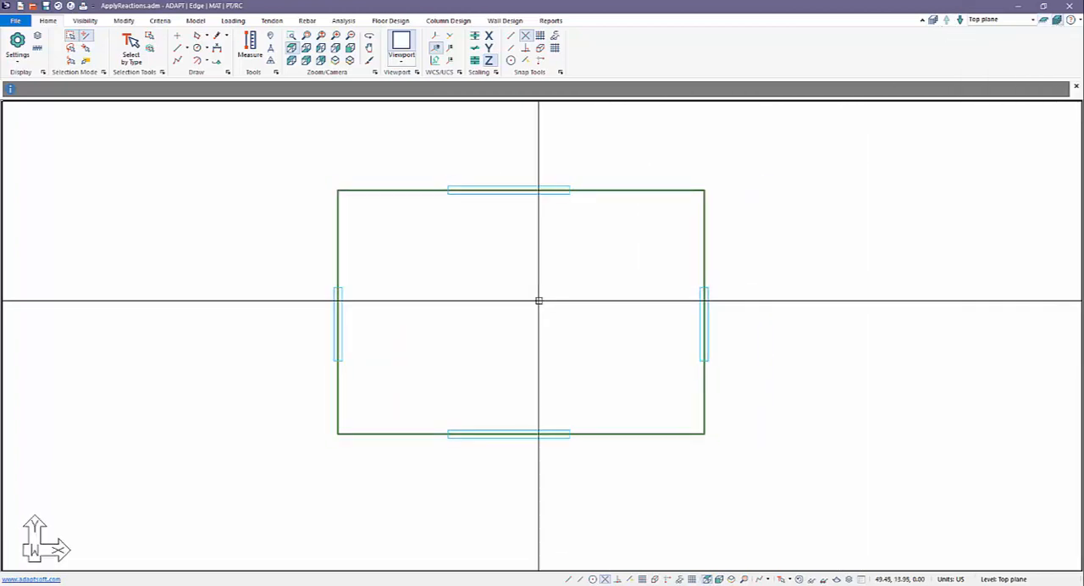
click(731, 579)
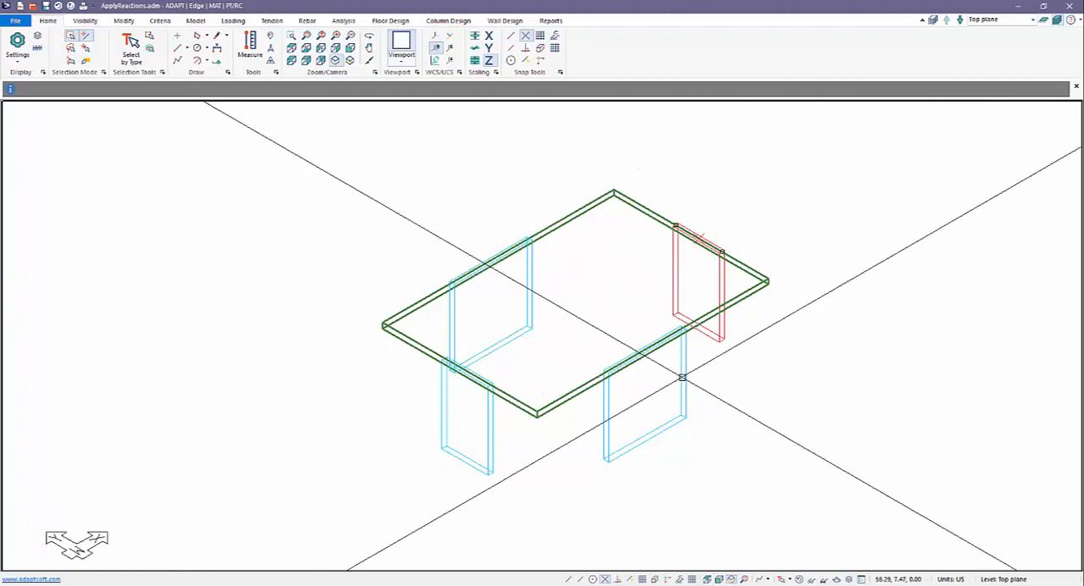
scroll(532, 447, down, 1)
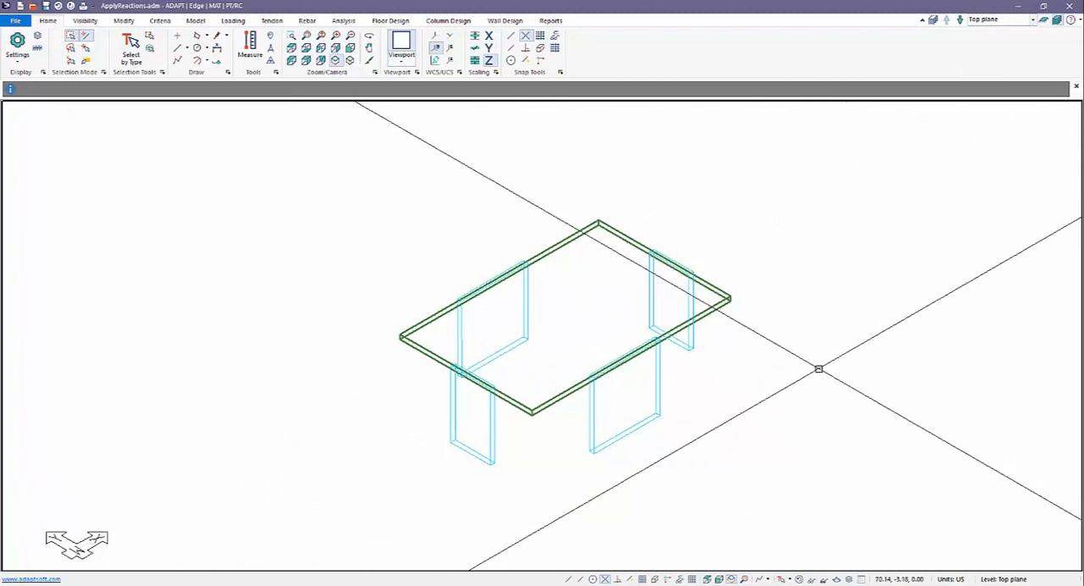
middle_drag(642, 384, 629, 367)
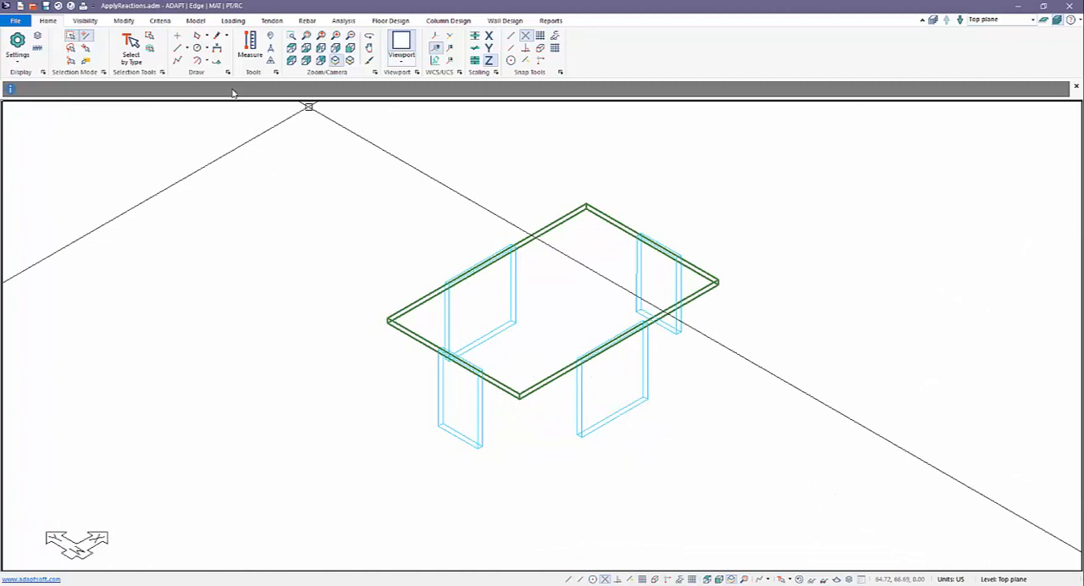
Step: Review the defined general load cases in the Load Case Library
click(235, 22)
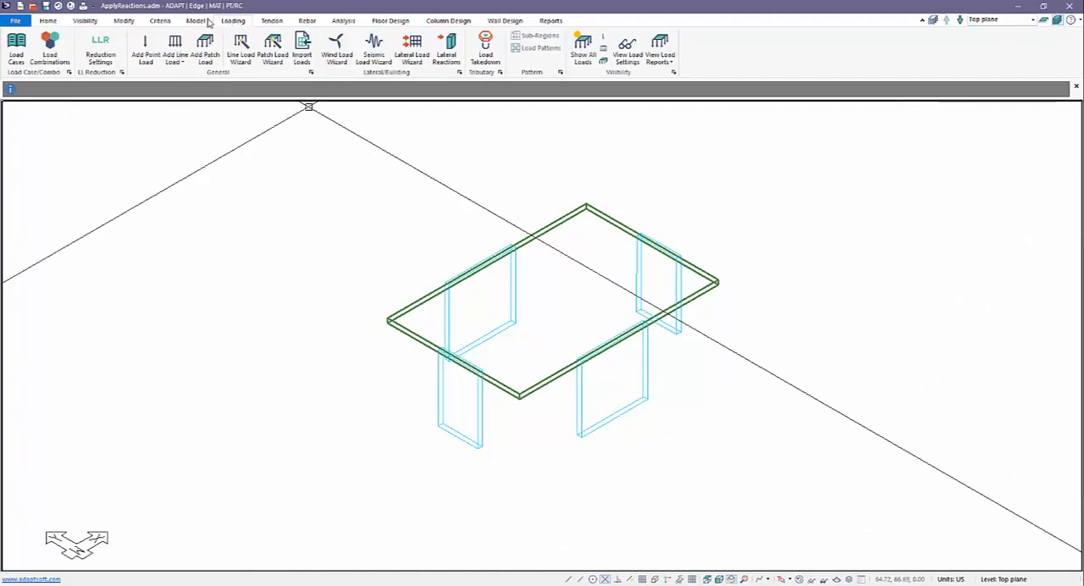
click(15, 51)
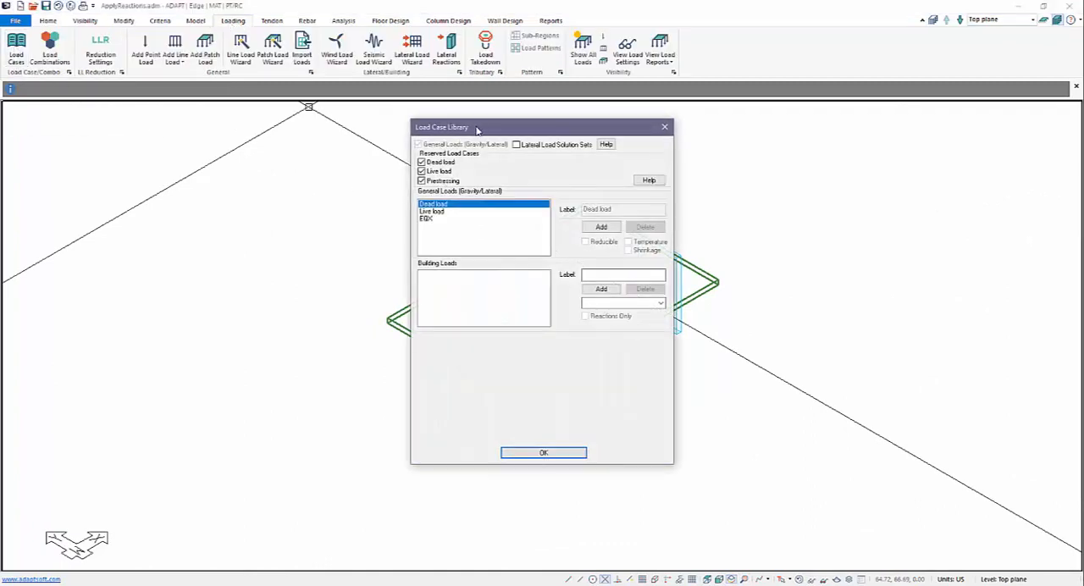
drag(477, 129, 768, 111)
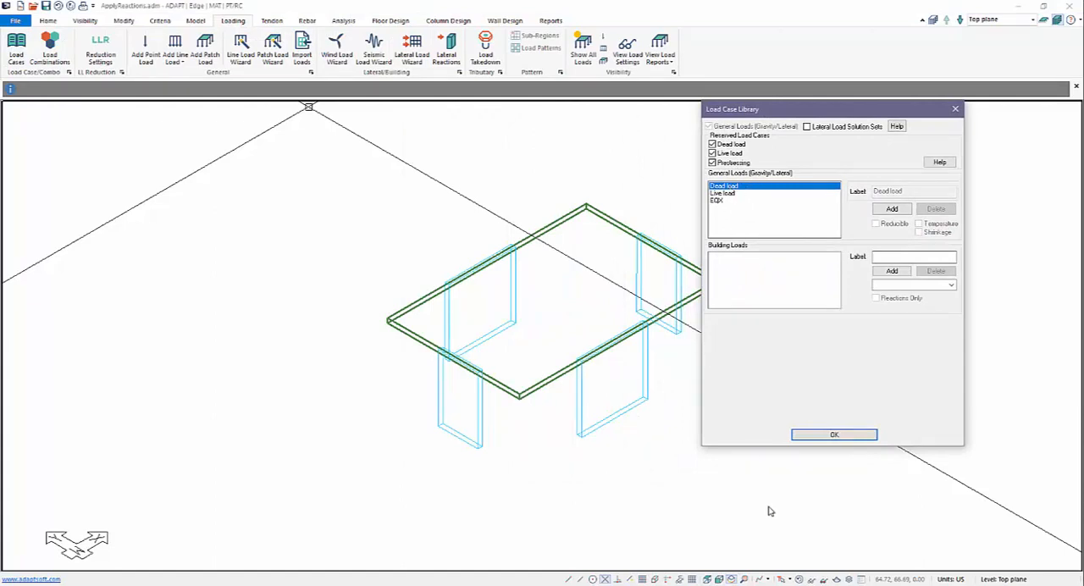
click(816, 436)
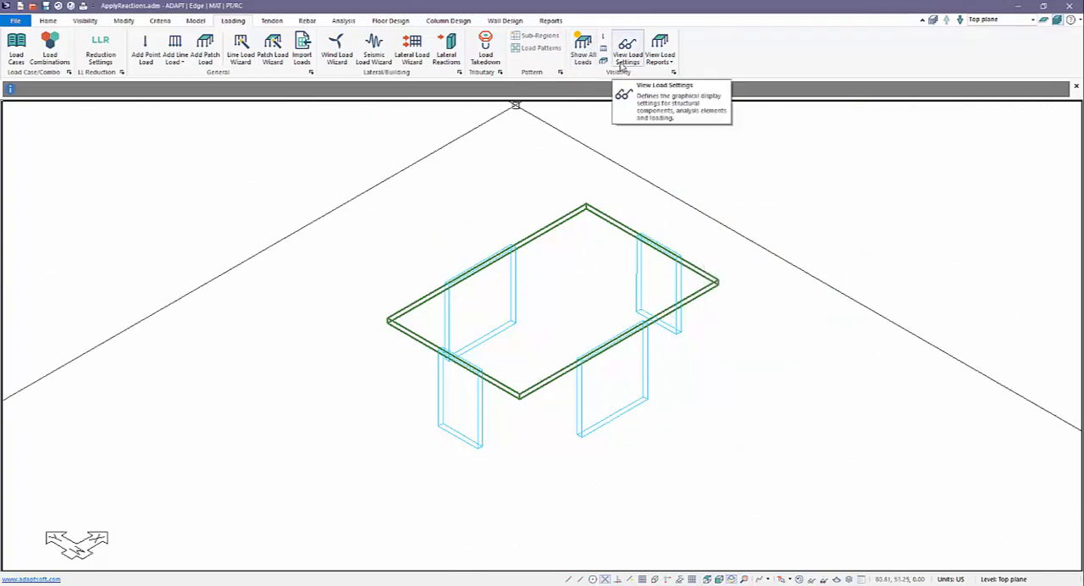
Step: Set the load display to show only patch loads for the EQX load case on the slab
click(584, 49)
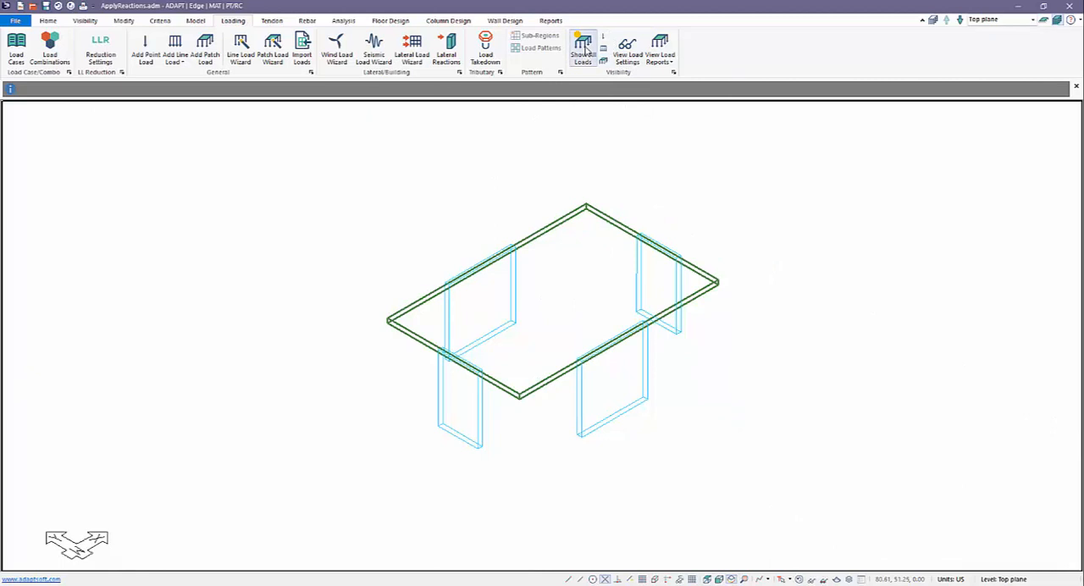
click(627, 49)
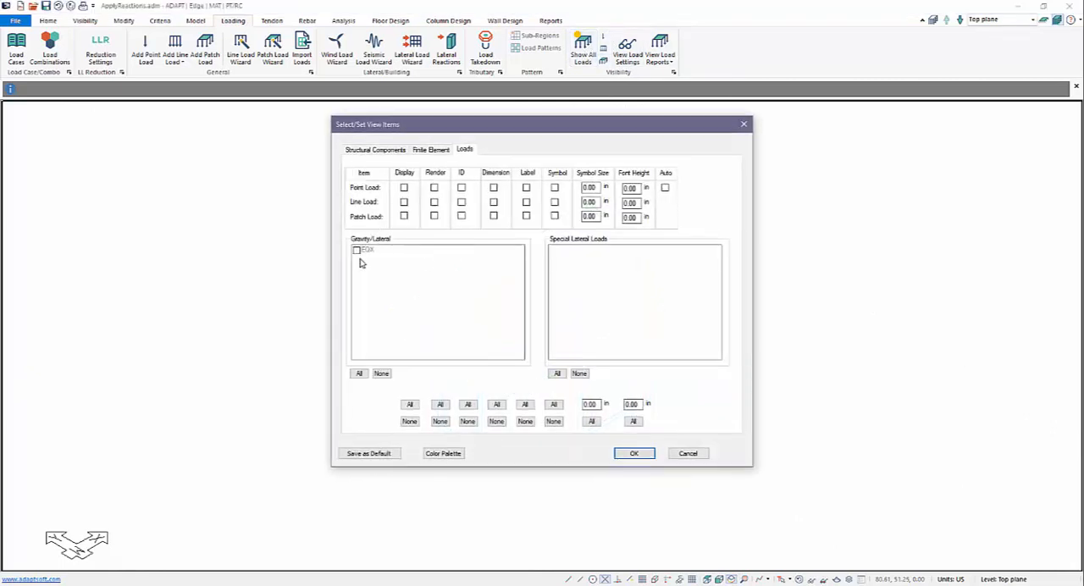
click(405, 189)
click(404, 217)
click(357, 251)
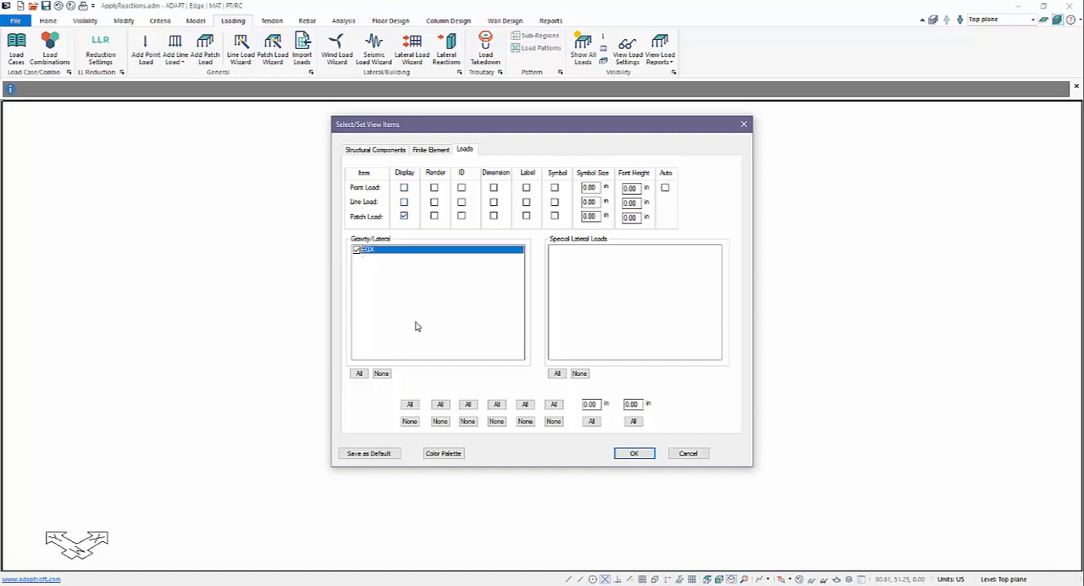
click(633, 455)
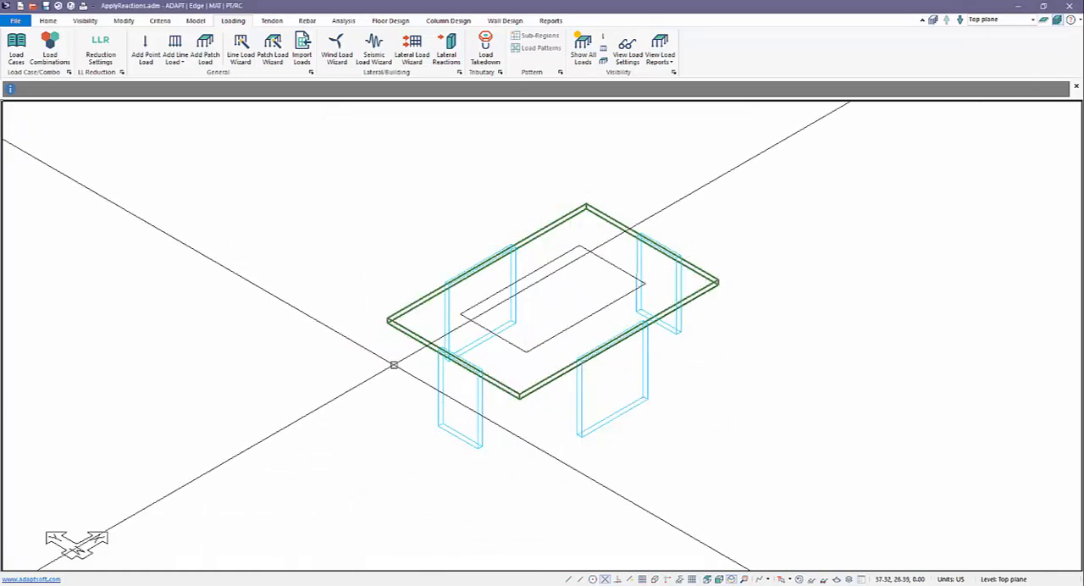
scroll(368, 315, up, 5)
scroll(368, 318, down, 2)
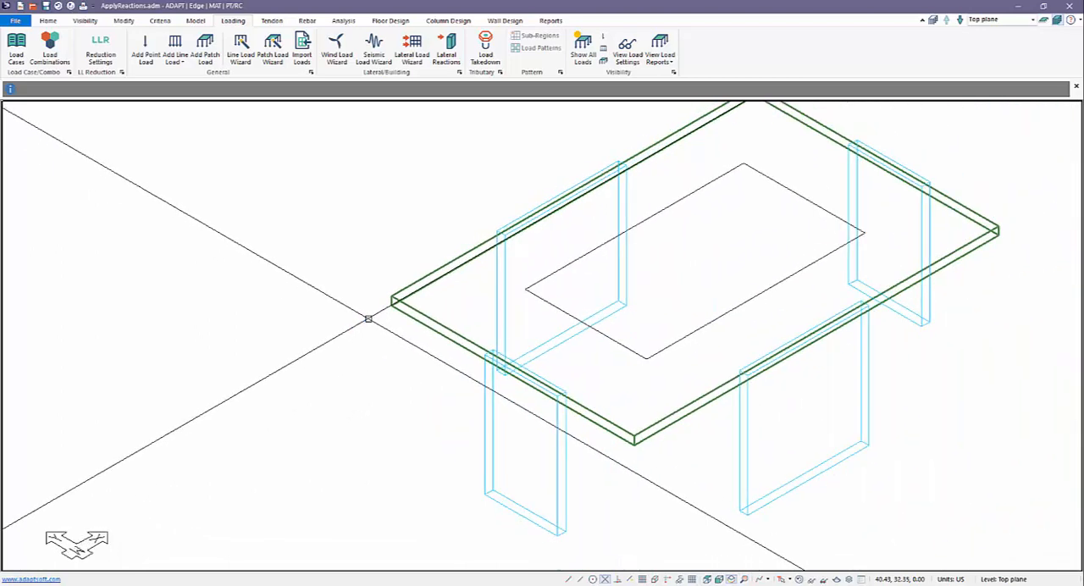
scroll(369, 319, down, 3)
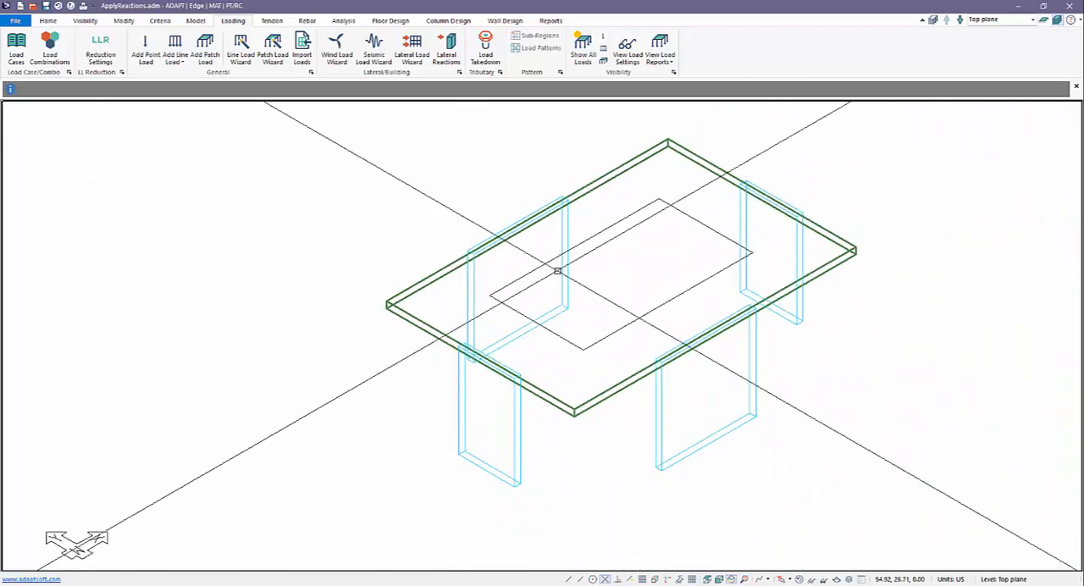
scroll(557, 271, down, 2)
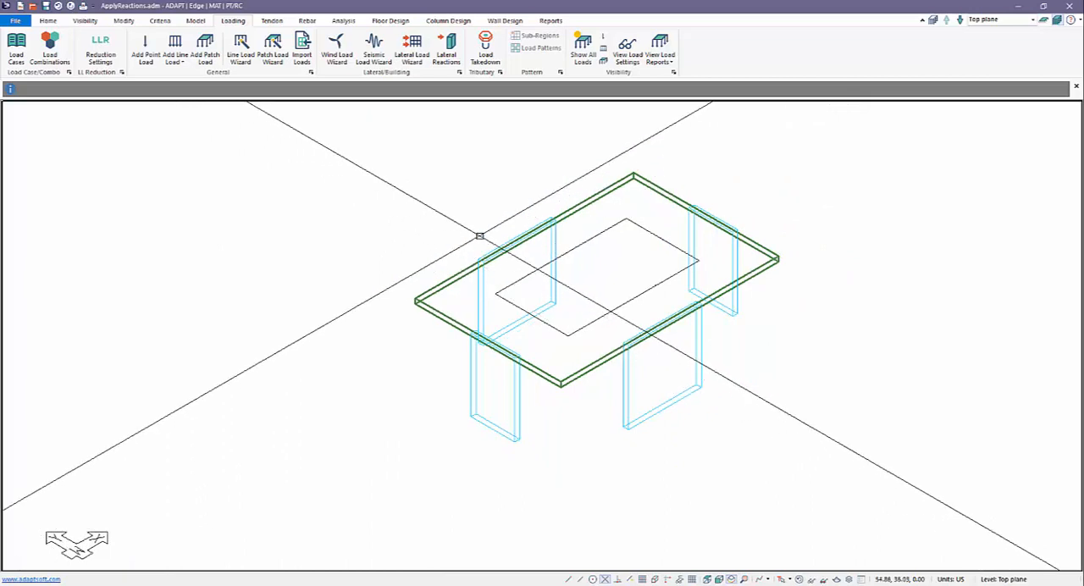
Step: Inspect the load case and force components of the EQX patch load on the slab
click(526, 278)
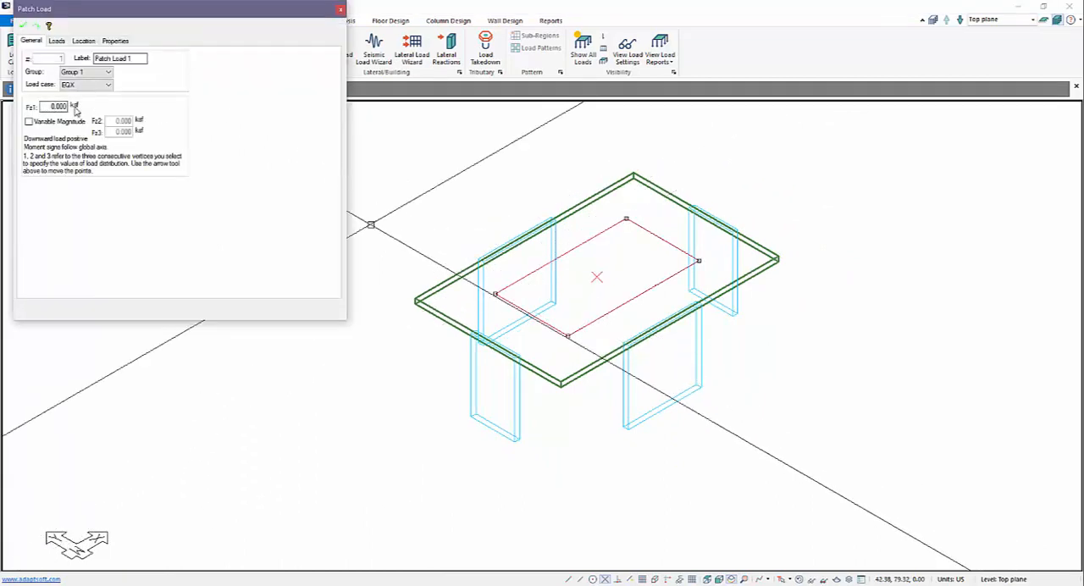
click(56, 40)
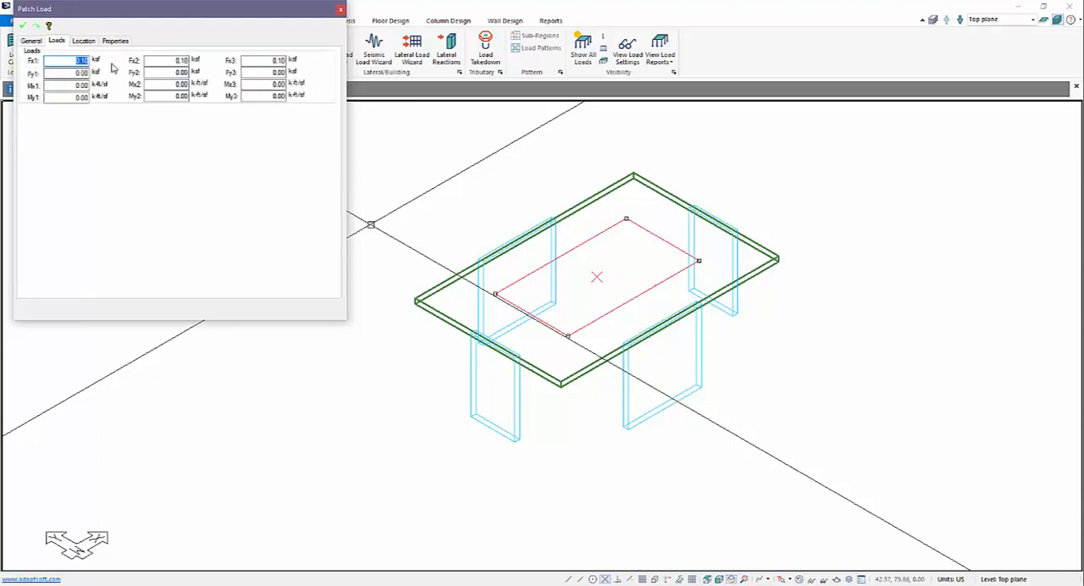
key(Return)
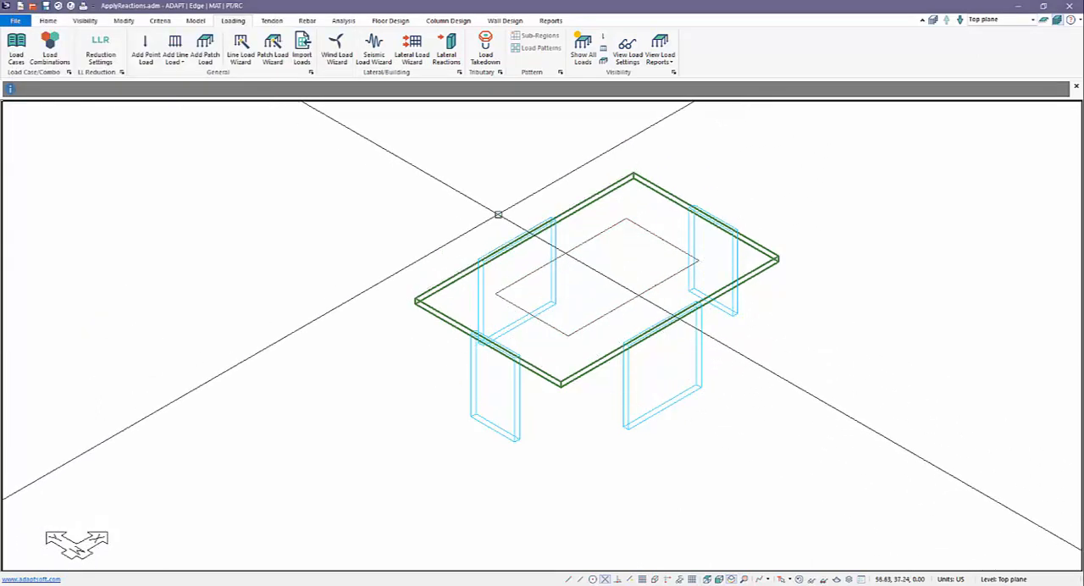
middle_drag(491, 215, 416, 219)
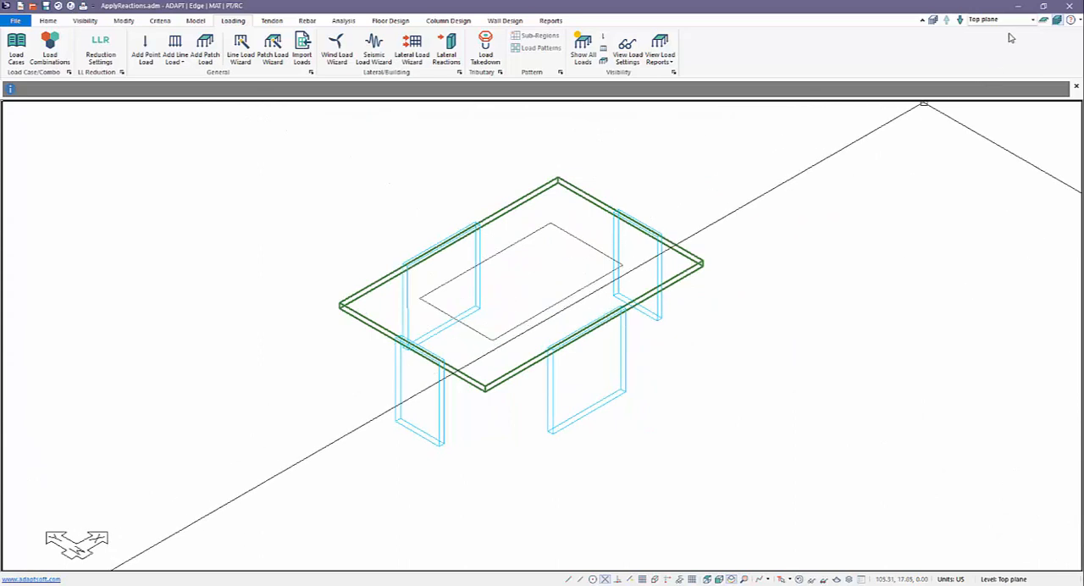
Step: Switch to single-level display, make the Bottom plane active, and show it in top view
click(1044, 23)
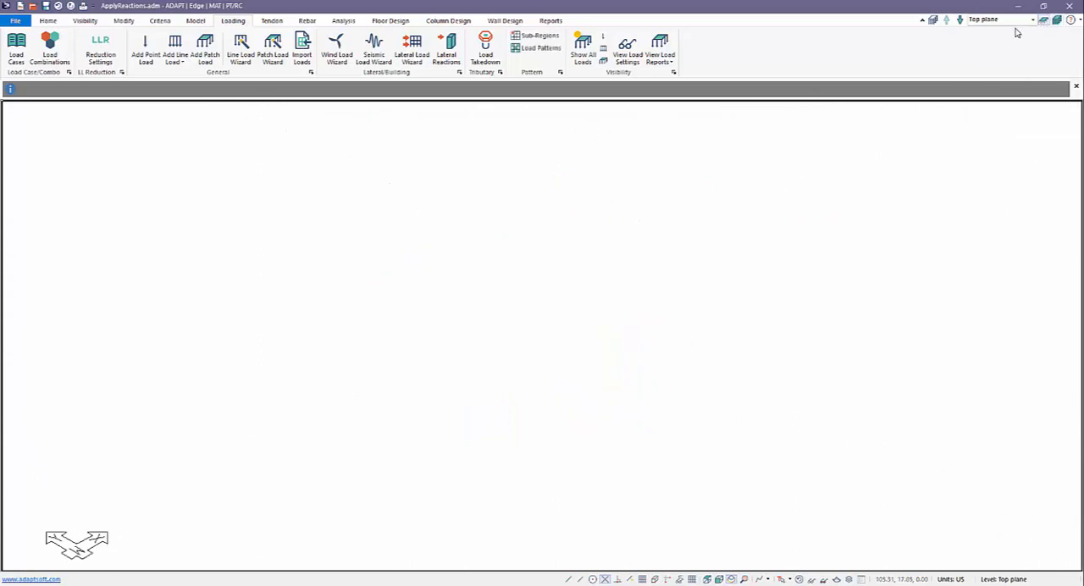
click(961, 24)
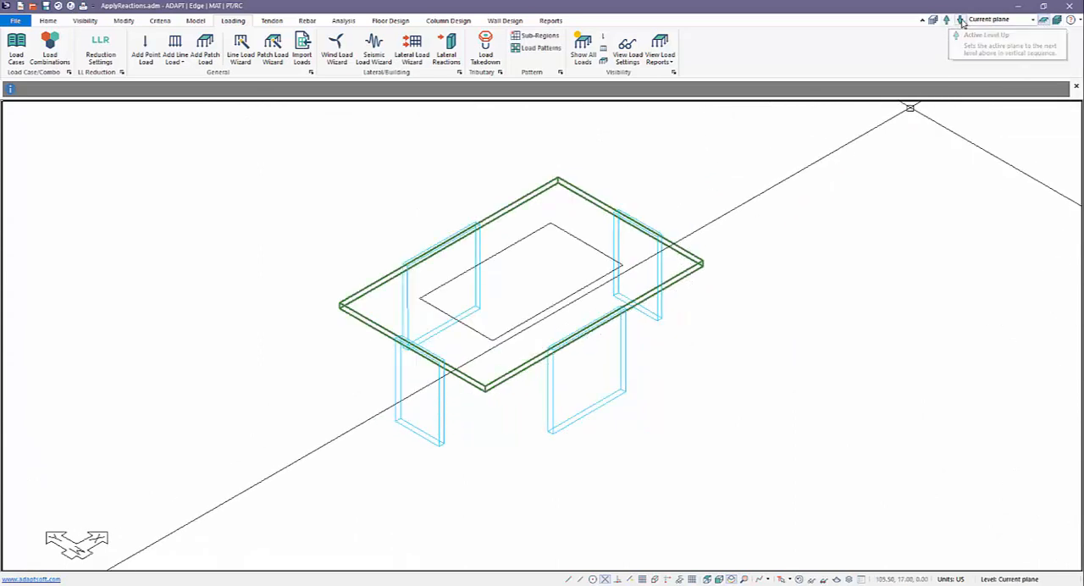
click(961, 22)
click(708, 580)
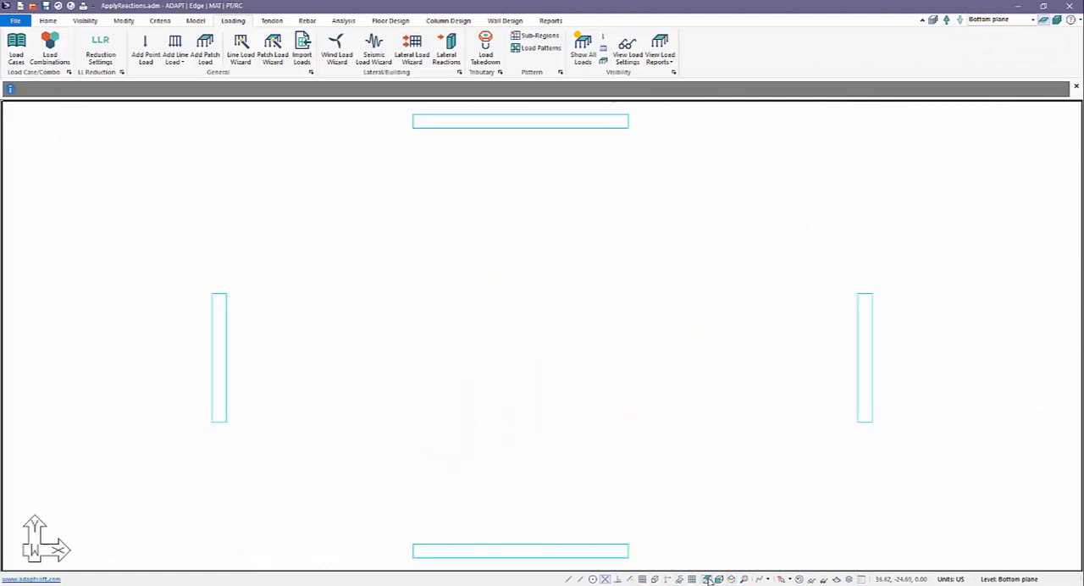
scroll(559, 315, down, 2)
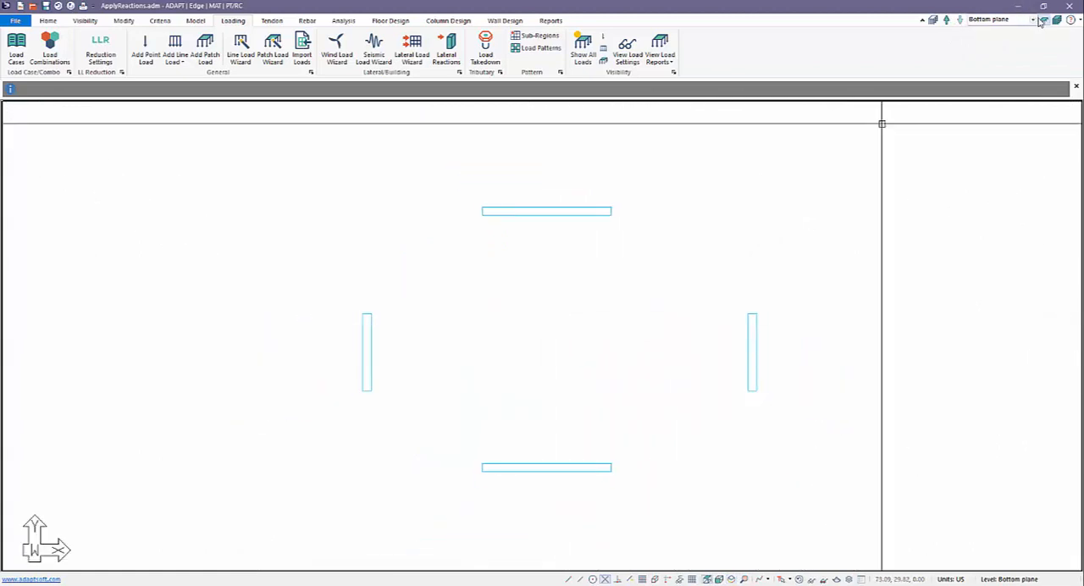
middle_drag(642, 291, 629, 262)
scroll(449, 222, down, 1)
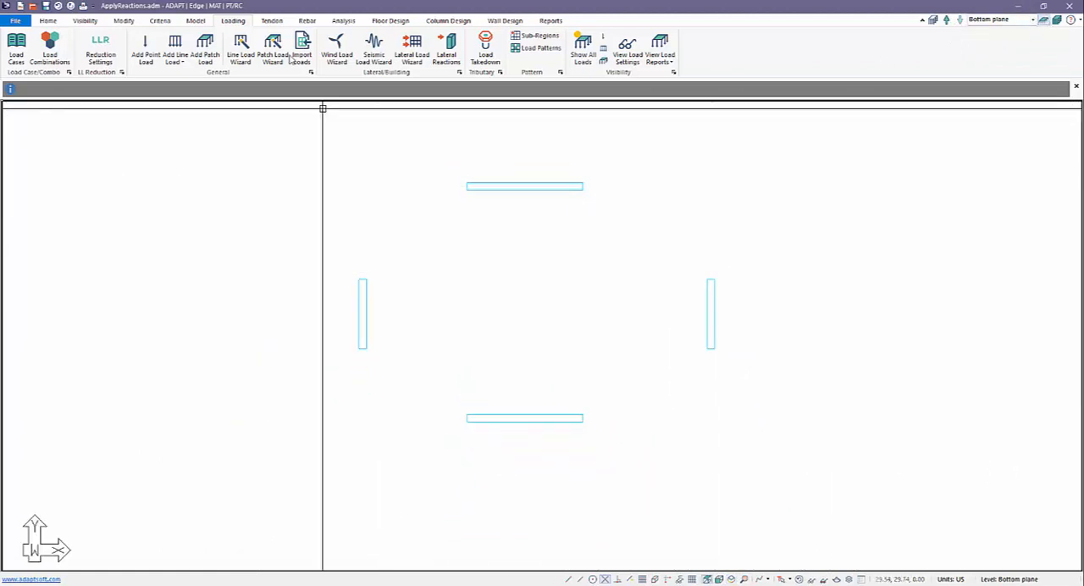
Step: Draw a rectangular slab about 34.5 ft by 25 ft enclosing the four walls and set its thickness to 18 in
click(196, 21)
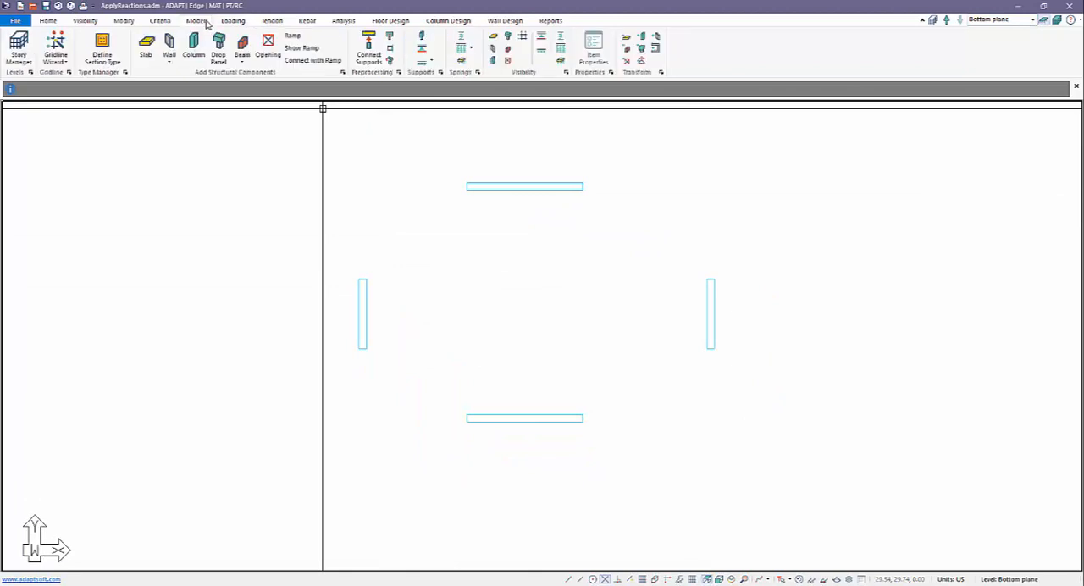
click(146, 47)
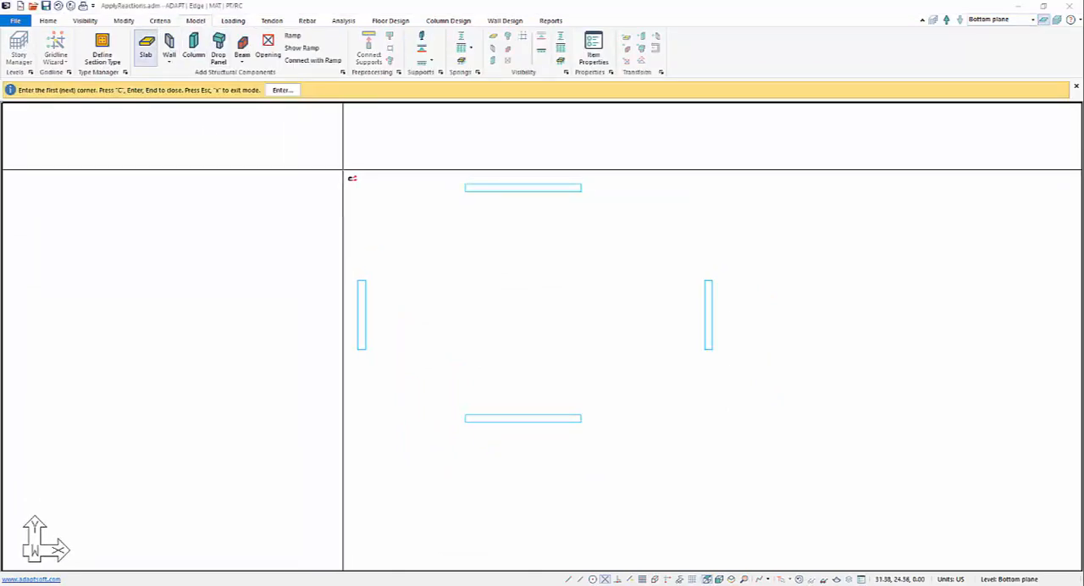
click(343, 169)
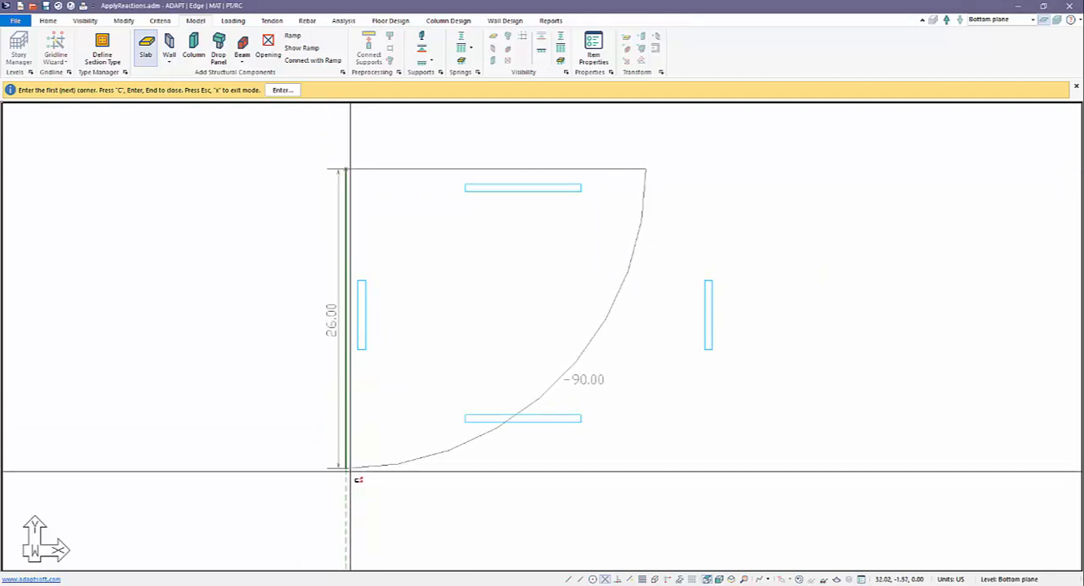
click(346, 458)
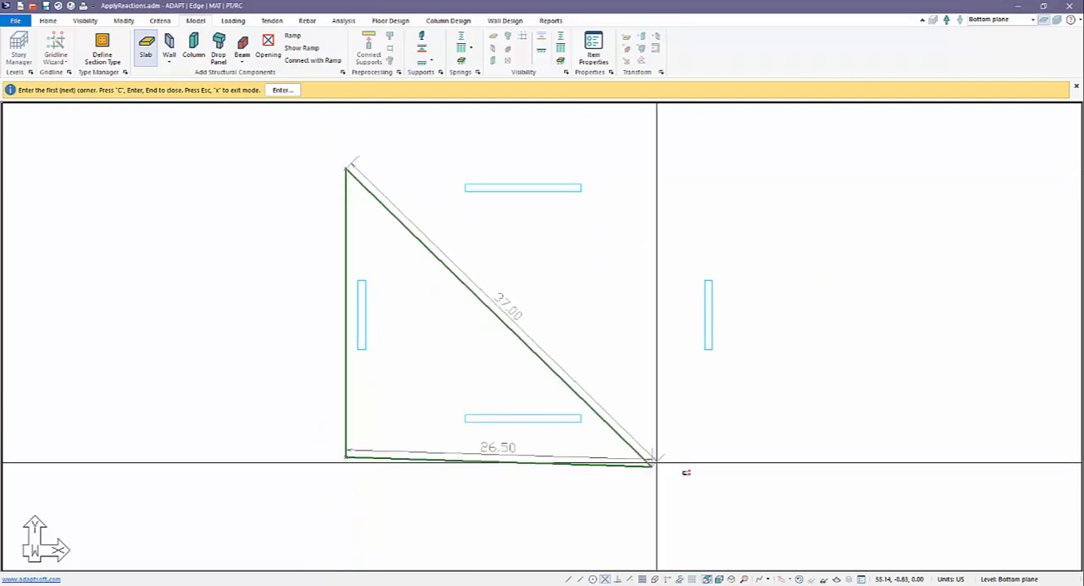
click(745, 457)
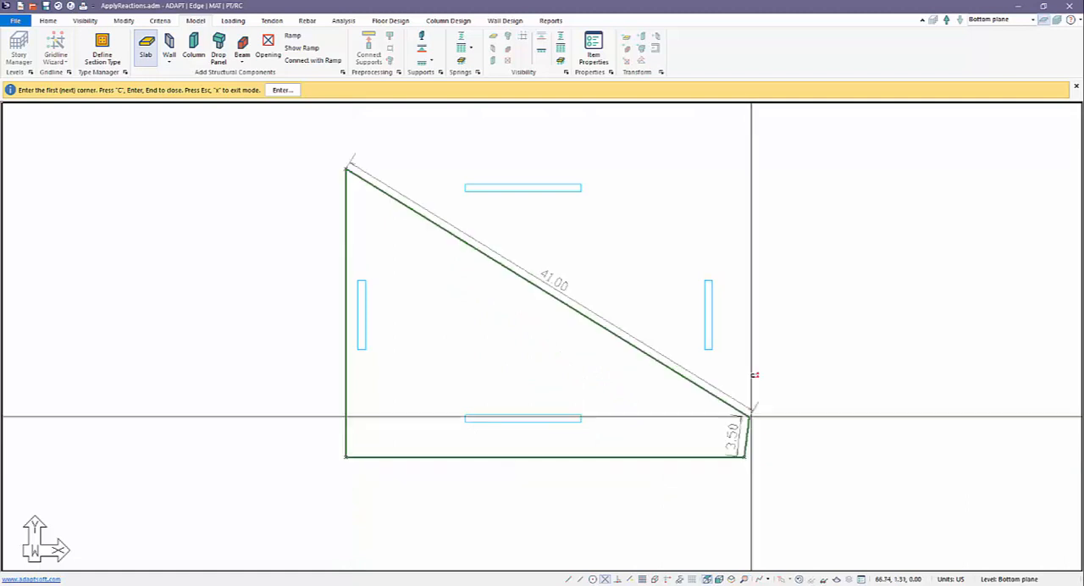
click(746, 170)
right_click(359, 116)
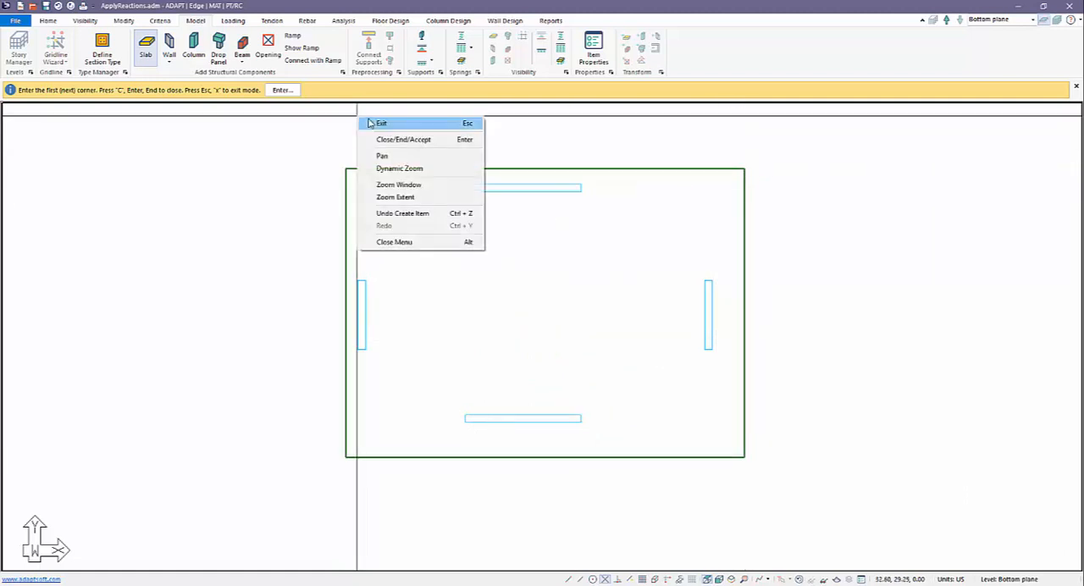
click(386, 134)
double_click(382, 166)
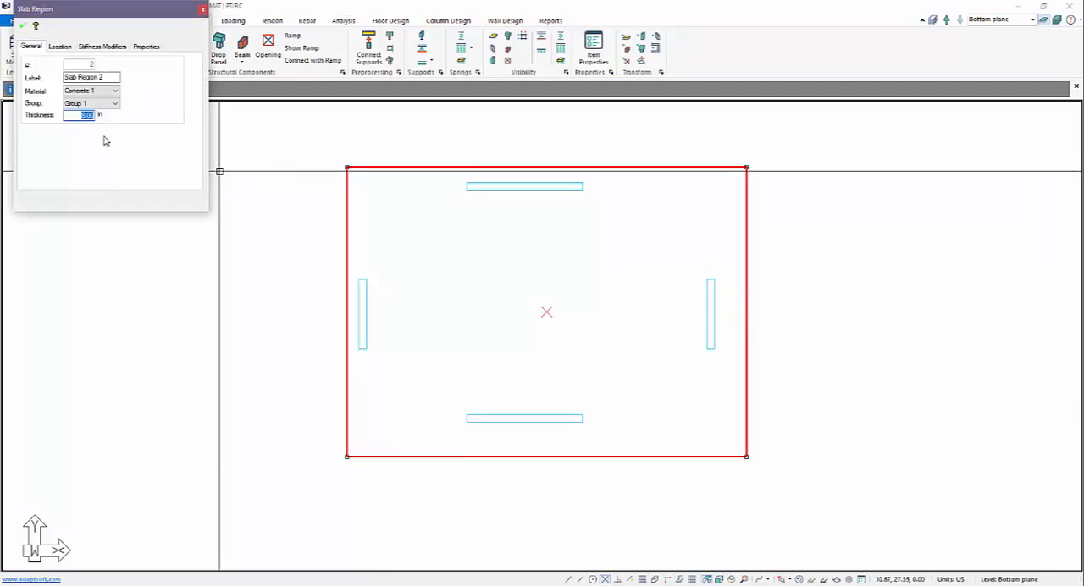
click(22, 25)
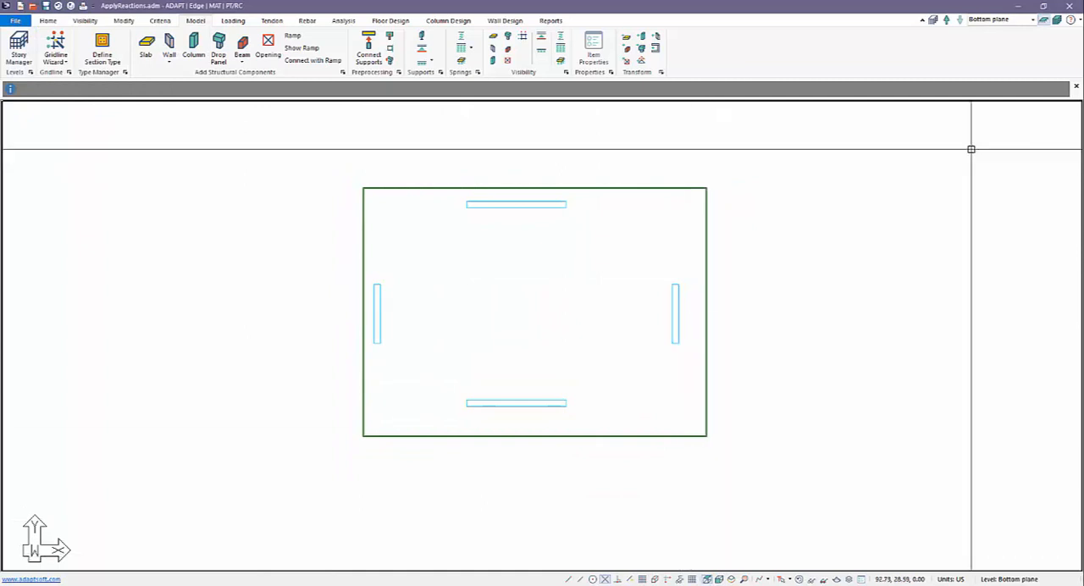
Step: Examine the new slab in isometric view with multi-level and single-level display, and return to the top view of the Bottom plane
click(731, 581)
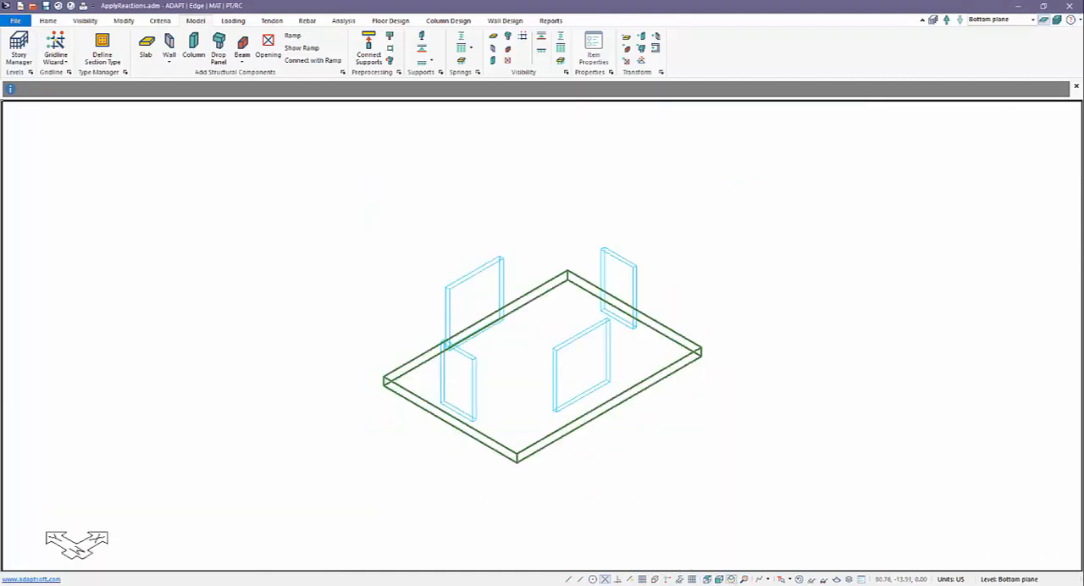
click(1056, 23)
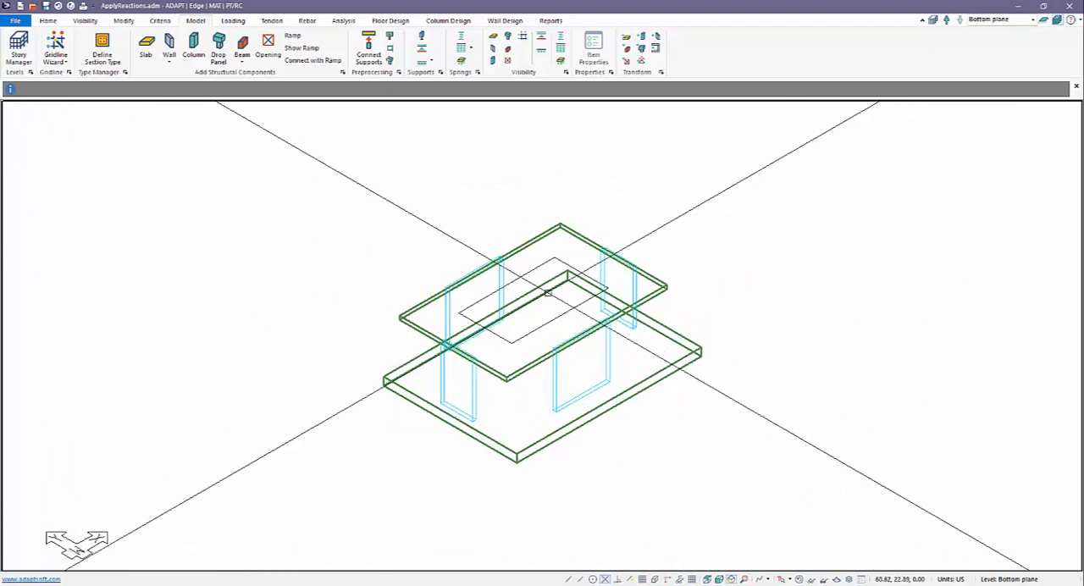
click(1043, 21)
middle_drag(748, 486, 805, 474)
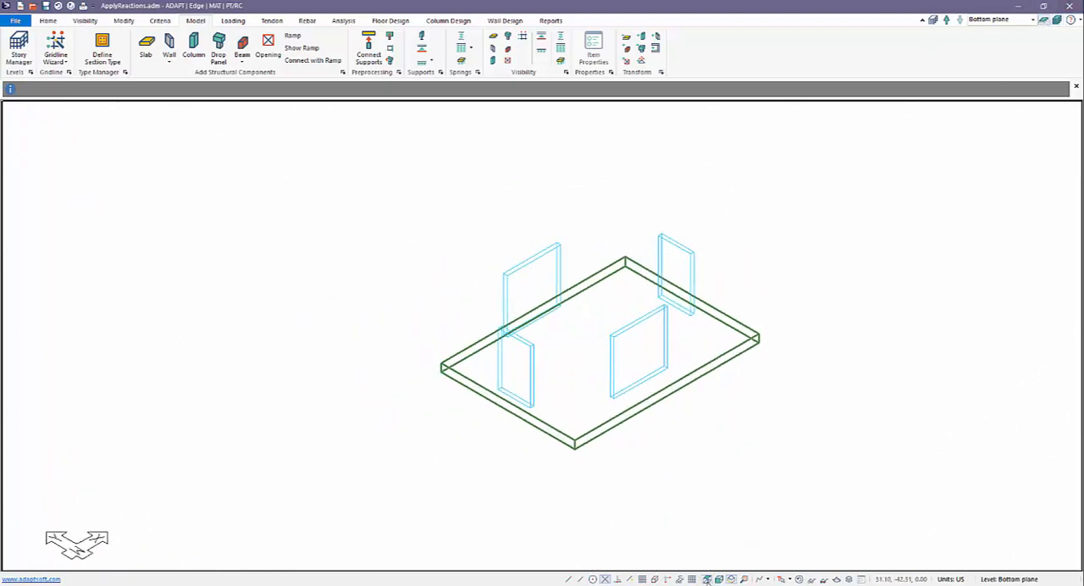
click(707, 579)
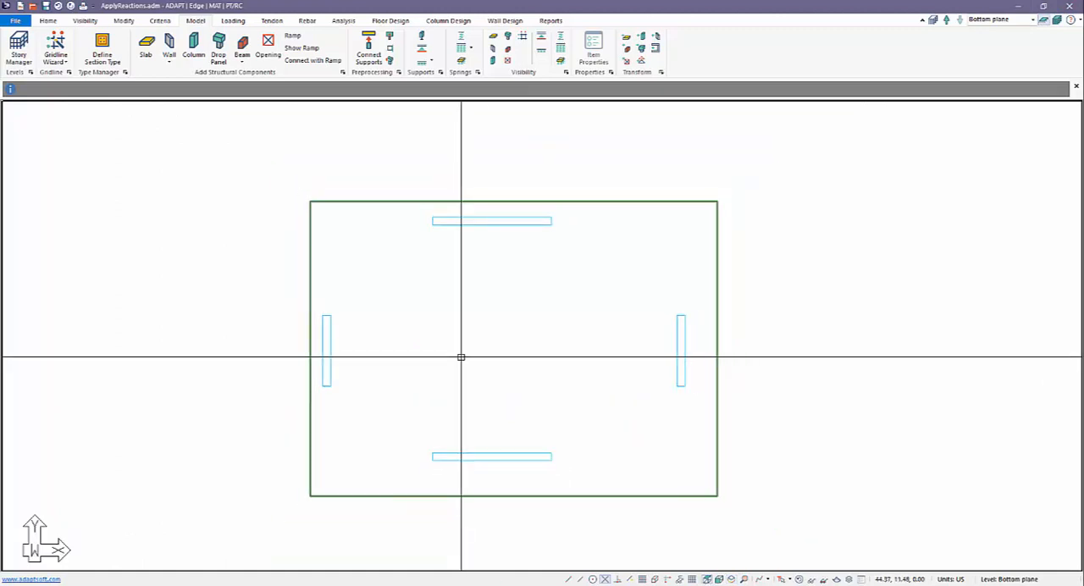
Step: Draw a four-sided area spring region about 36 ft wide that extends slightly beyond all edges of the slab
scroll(574, 240, down, 1)
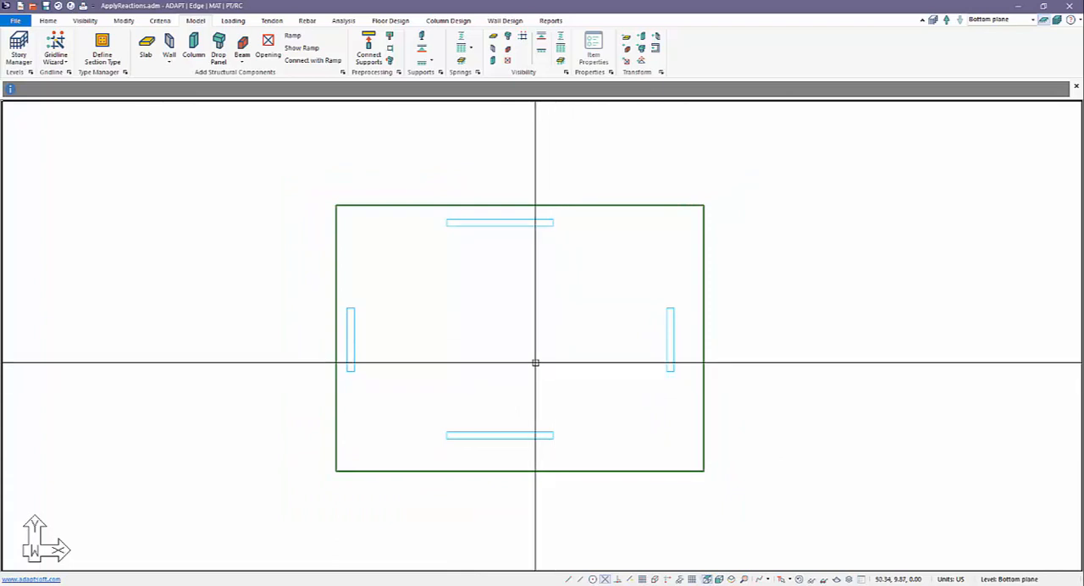
click(462, 63)
click(710, 188)
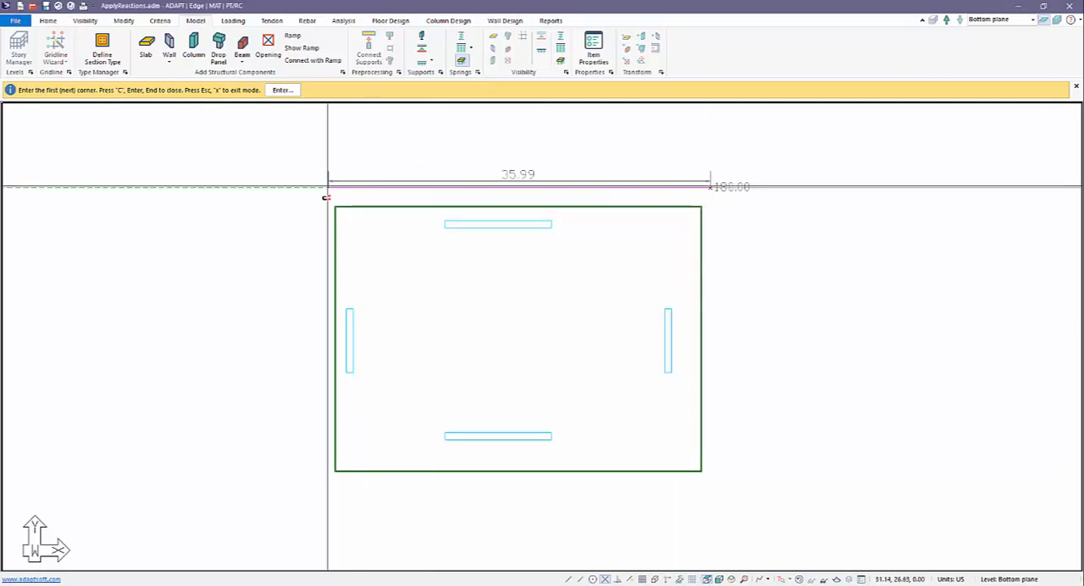
click(322, 192)
click(322, 490)
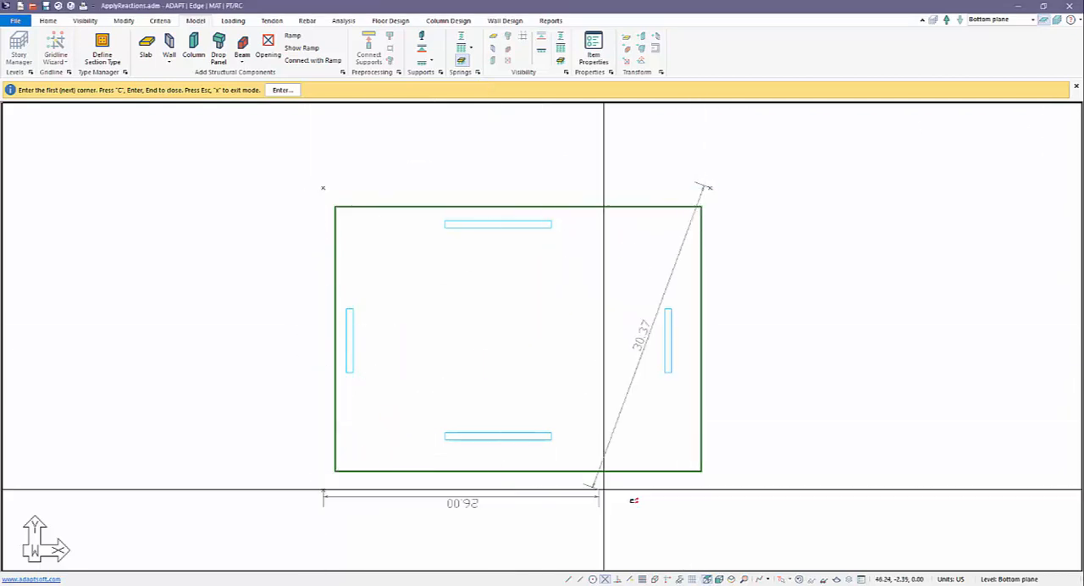
click(716, 489)
key(Return)
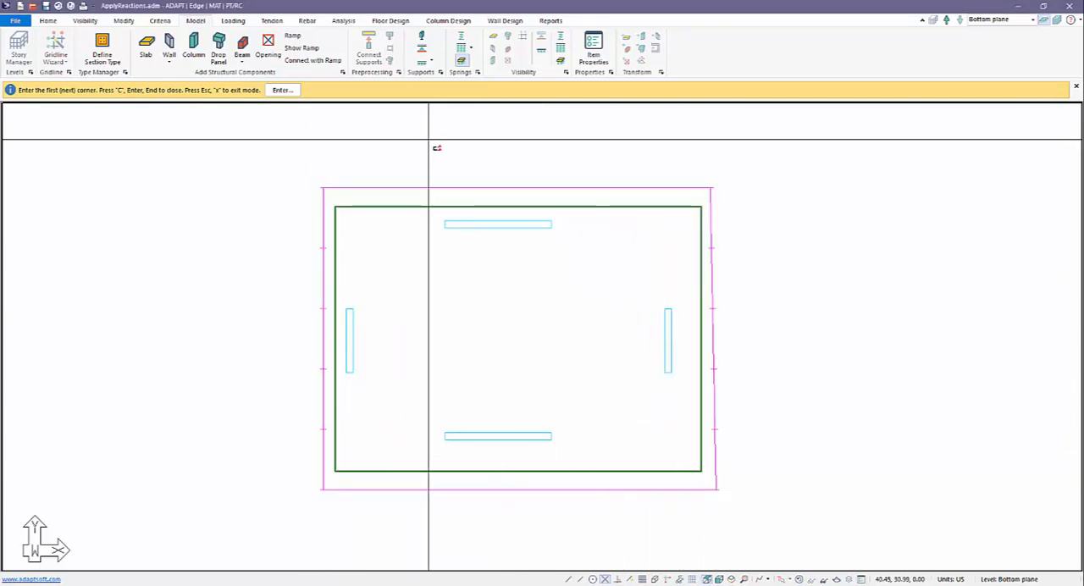
right_click(430, 142)
click(449, 160)
Step: Set the soil support to Compression only, with kxa and kya stiffnesses of 1.000E+4 pci
double_click(459, 184)
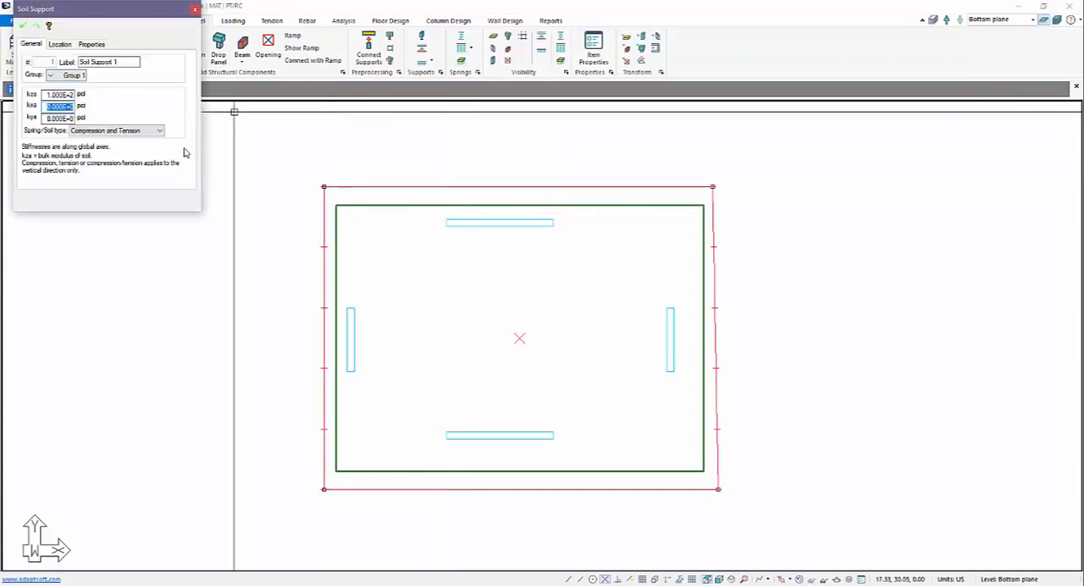
click(159, 133)
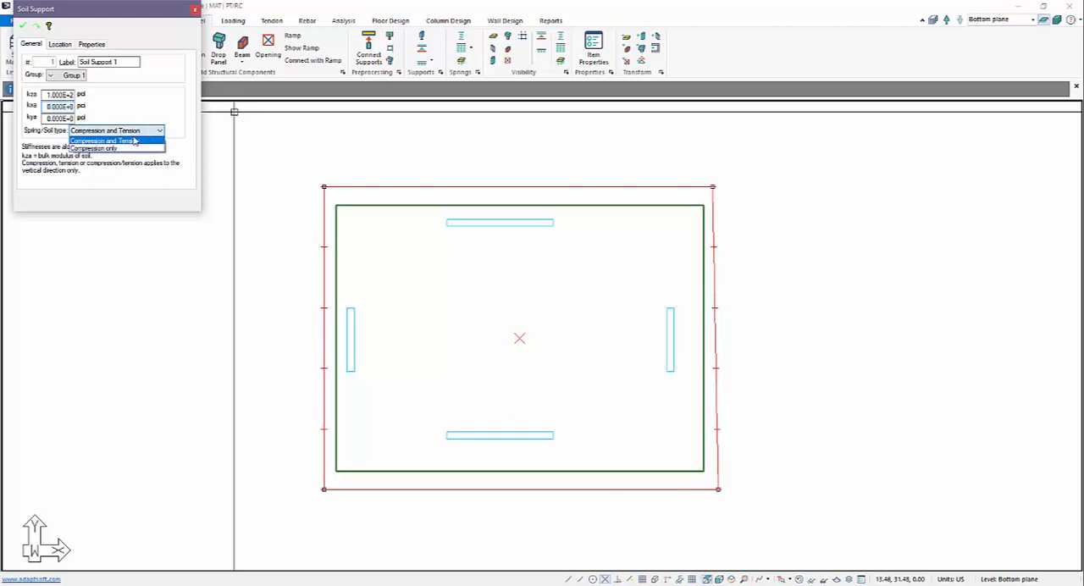
click(130, 143)
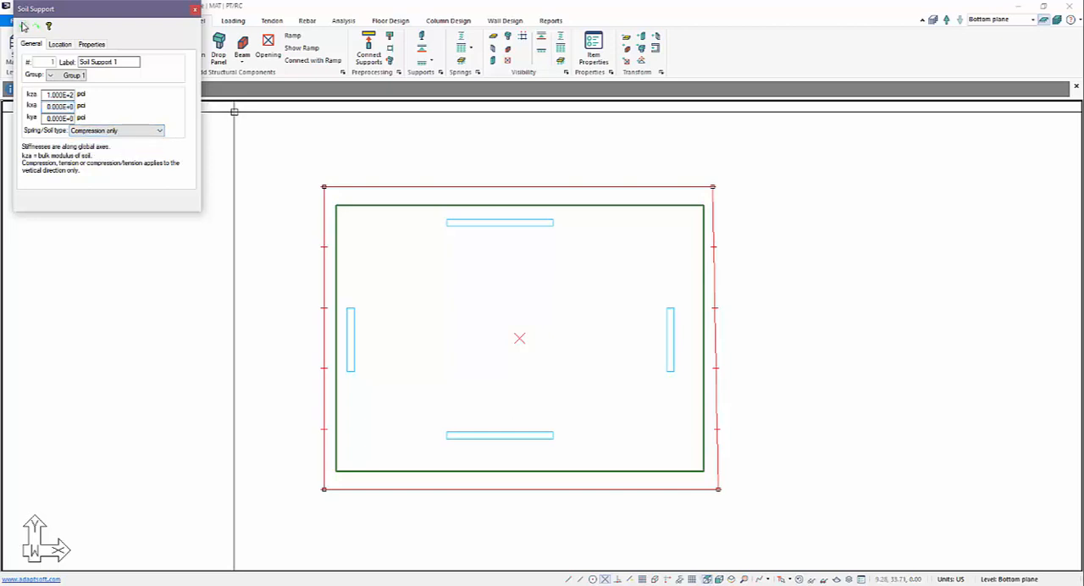
drag(72, 8, 222, 87)
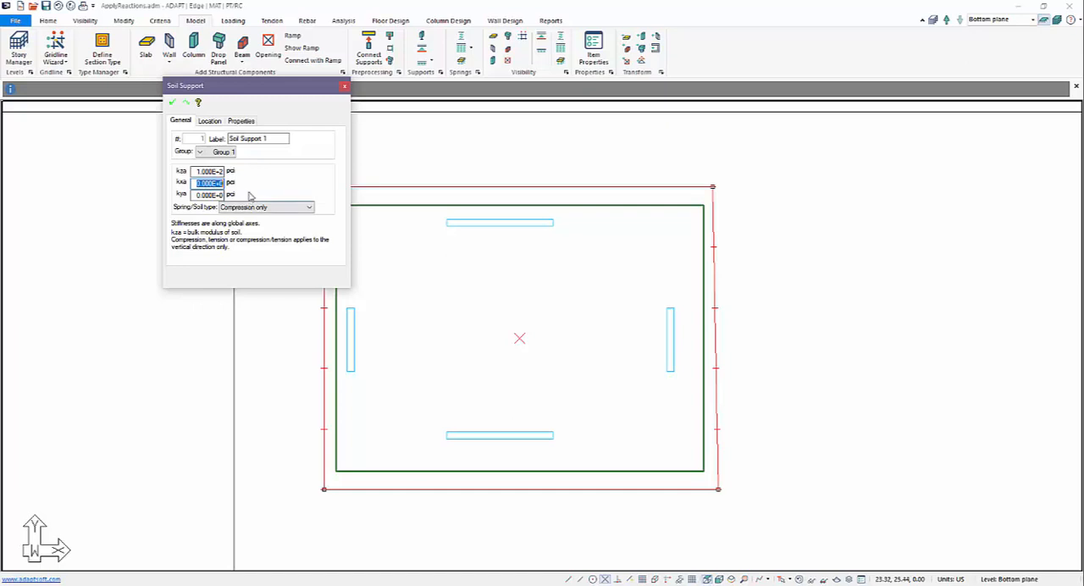
click(193, 183)
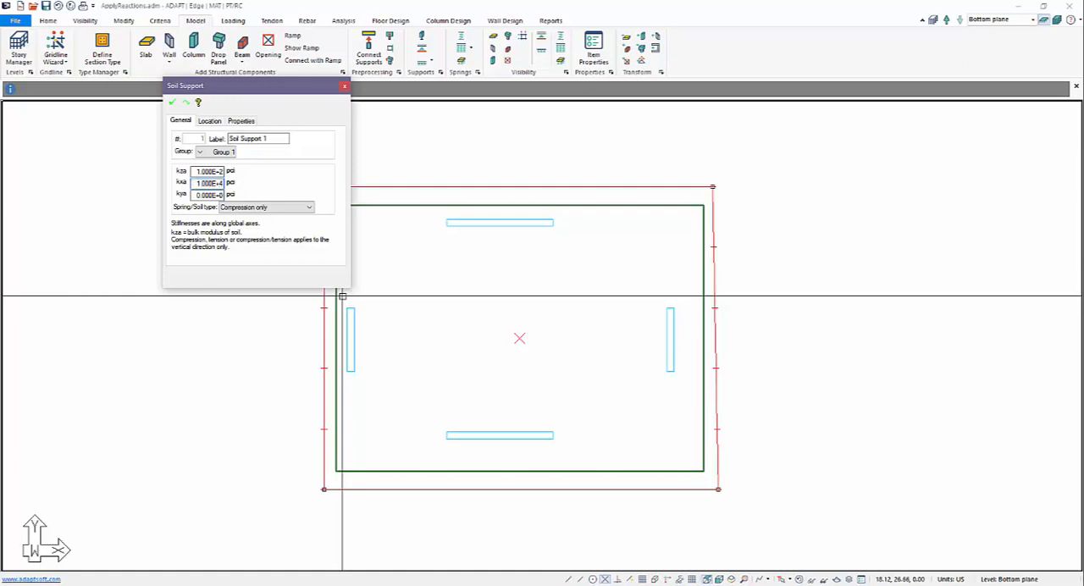
drag(200, 195, 195, 195)
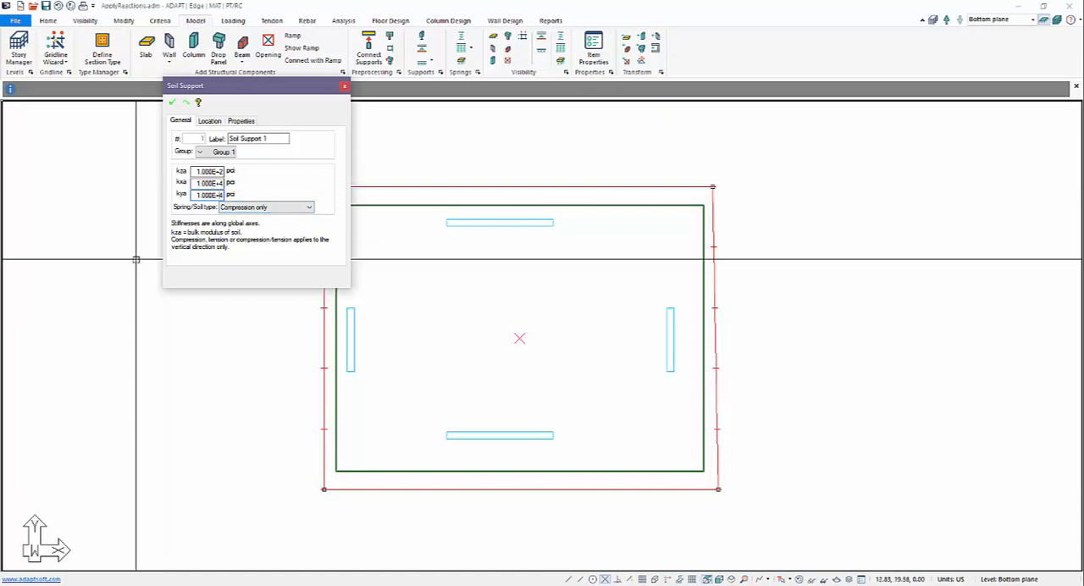
click(172, 106)
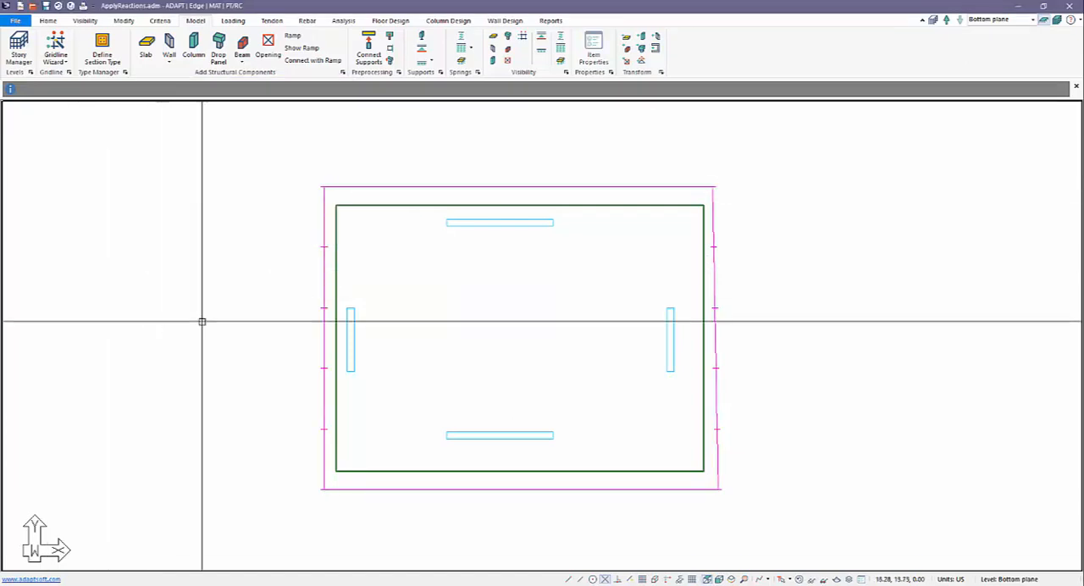
Step: Generate a Dead load patch load over the Bottom plane slab with the Patch Load Wizard
scroll(564, 269, down, 1)
middle_drag(567, 377, 623, 362)
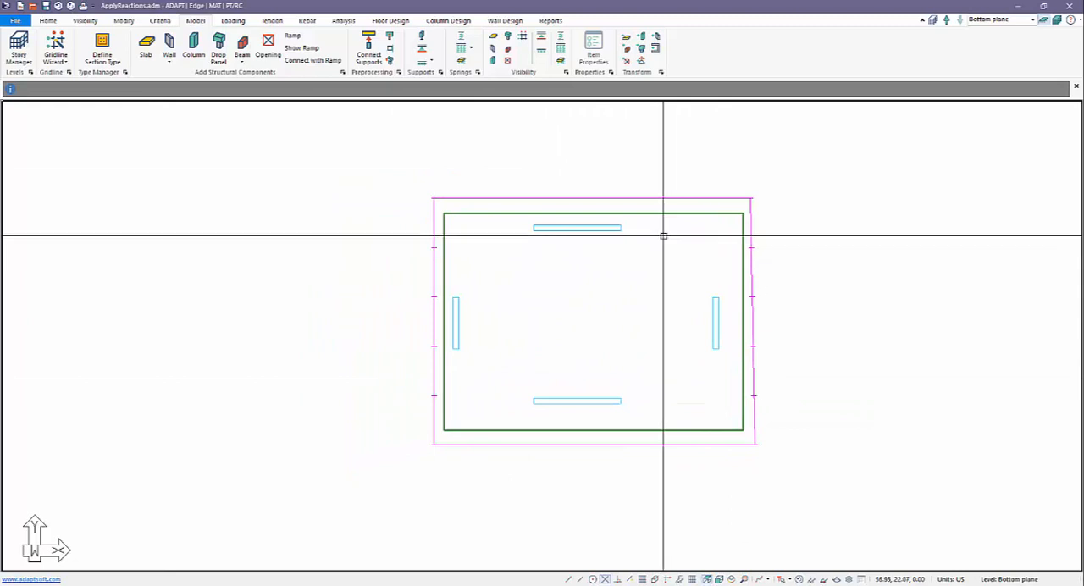
click(672, 213)
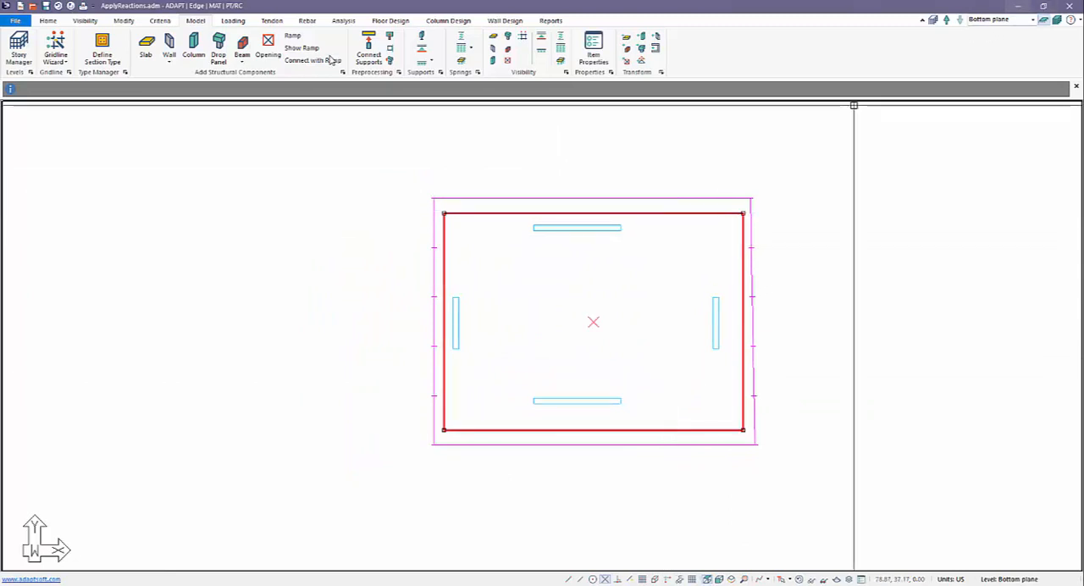
click(235, 20)
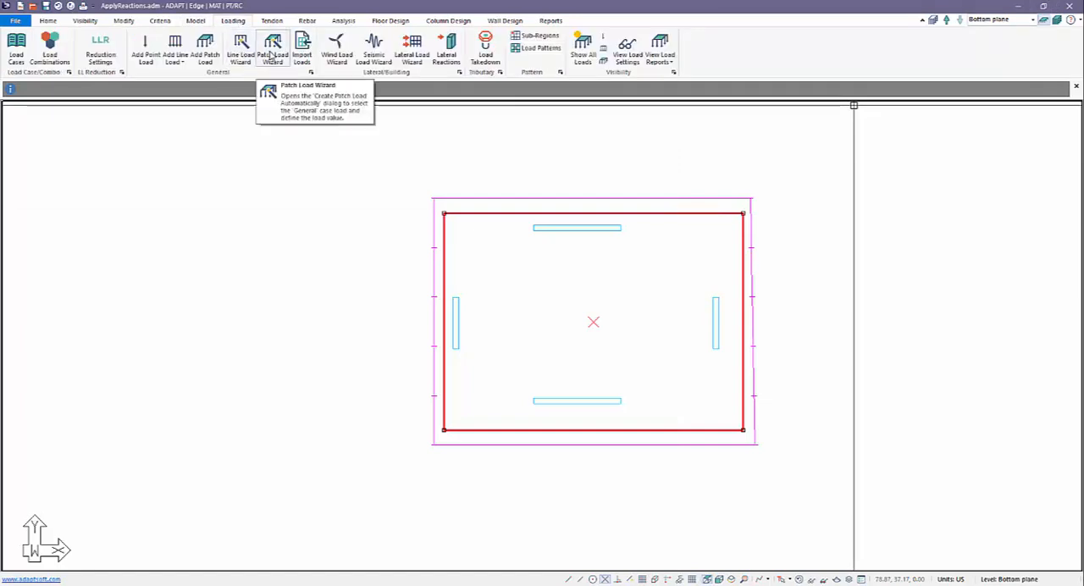
click(271, 54)
double_click(583, 254)
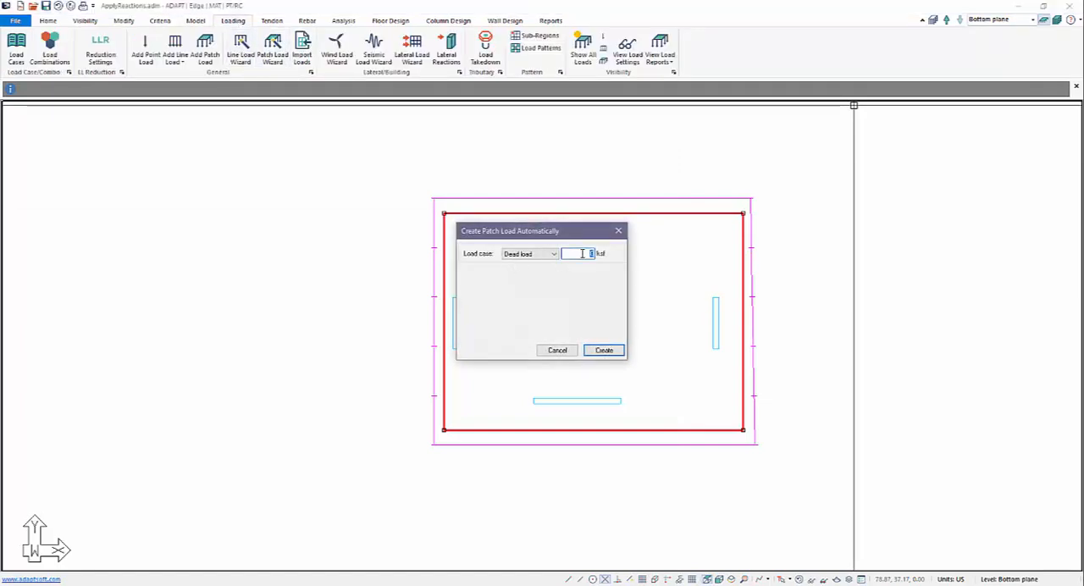
key(BackSpace)
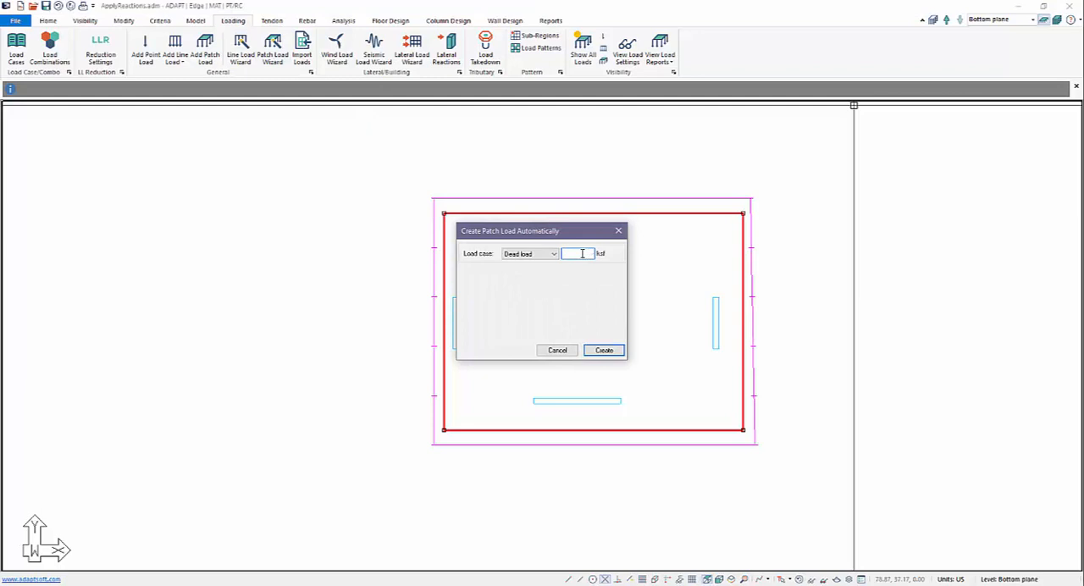
key(Return)
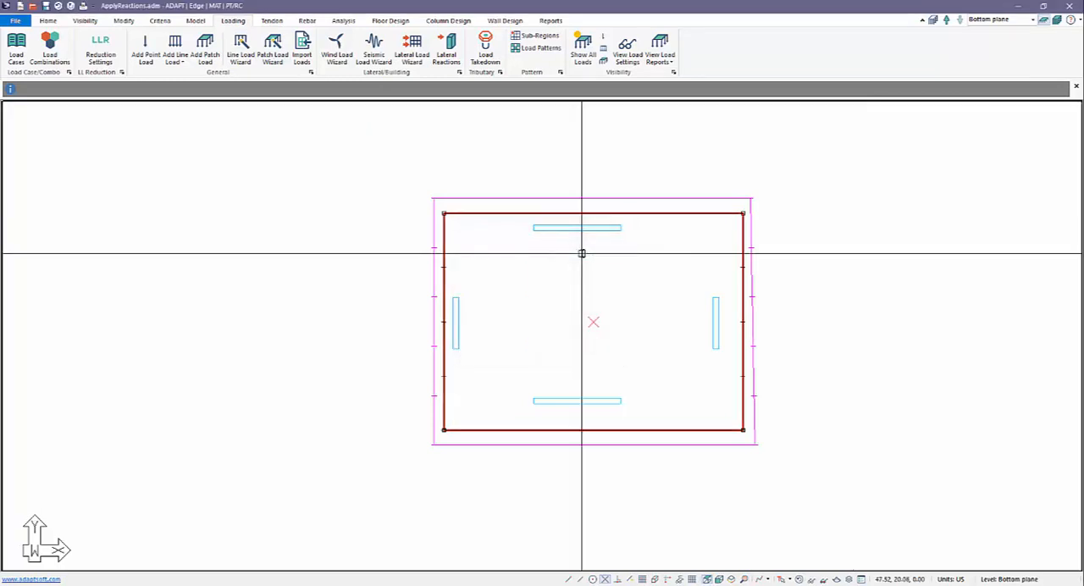
Step: Generate a second patch load over the same slab for another load case with the Patch Load Wizard
click(266, 66)
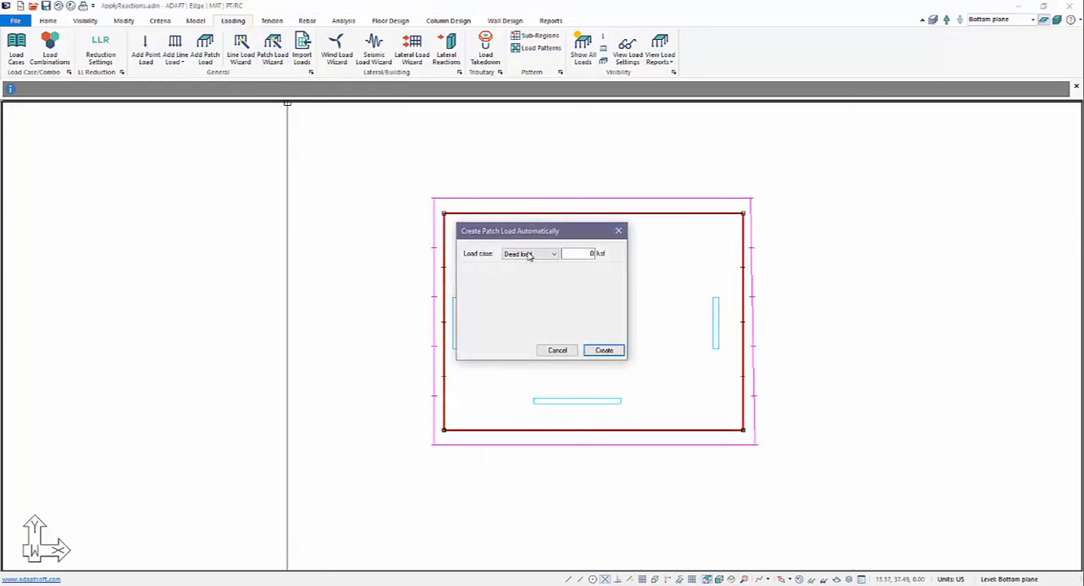
click(530, 253)
click(522, 273)
click(576, 256)
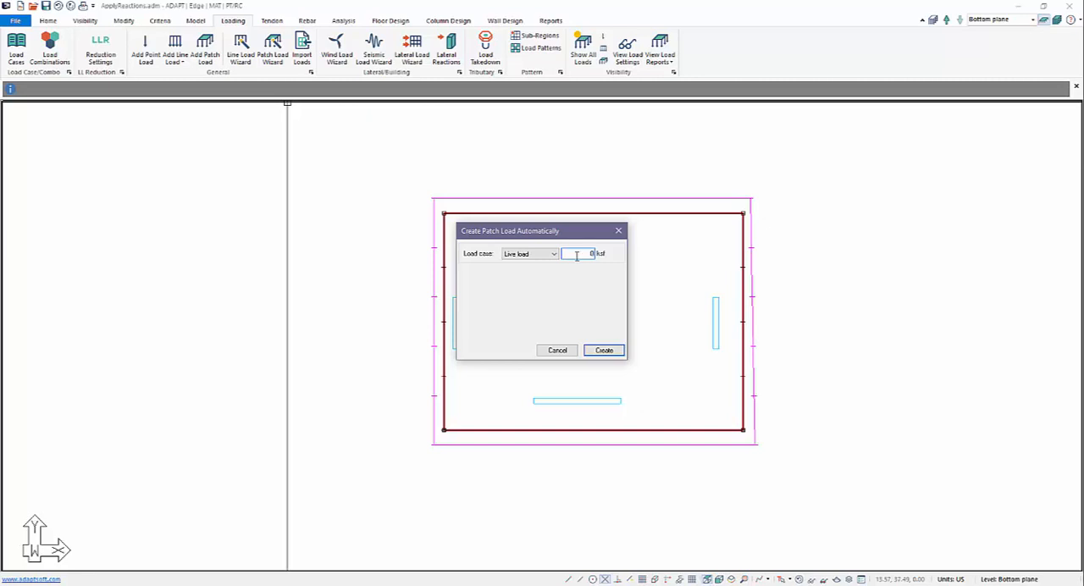
key(Return)
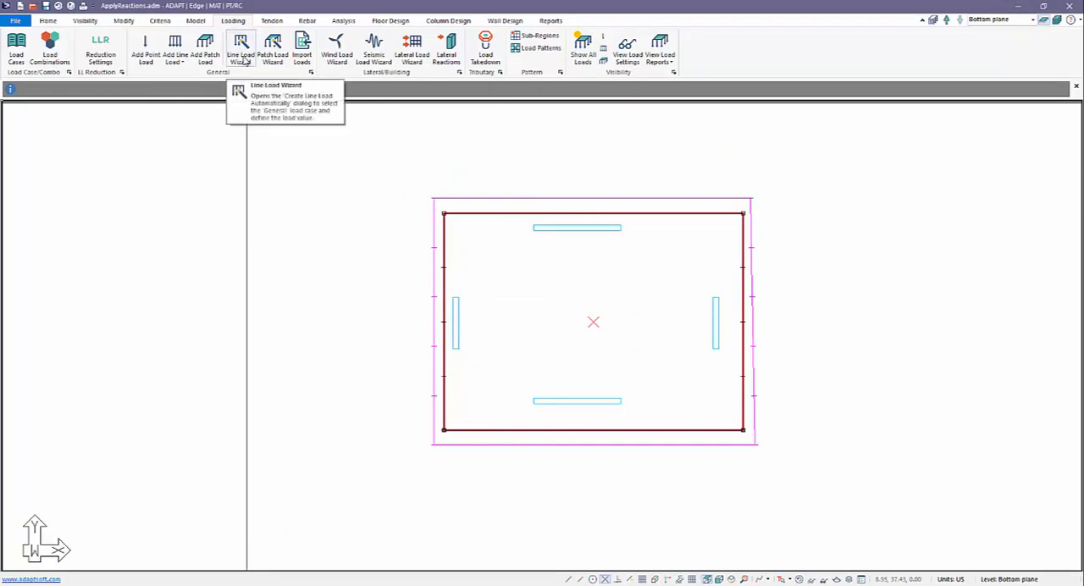
Step: Draw two line loads about 15 ft long, along the slab's upper wall and its right wall
click(174, 42)
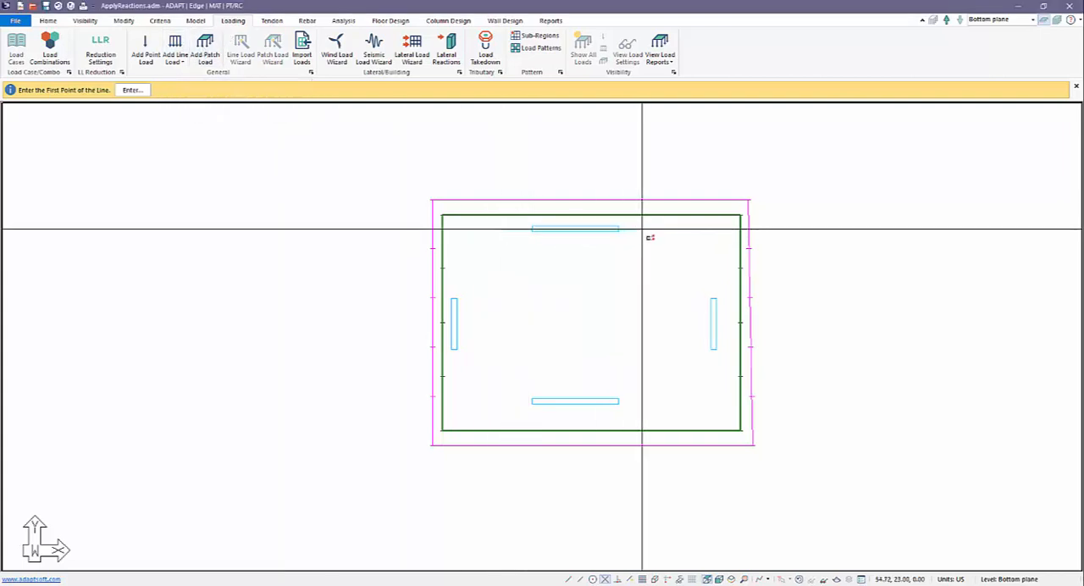
click(714, 271)
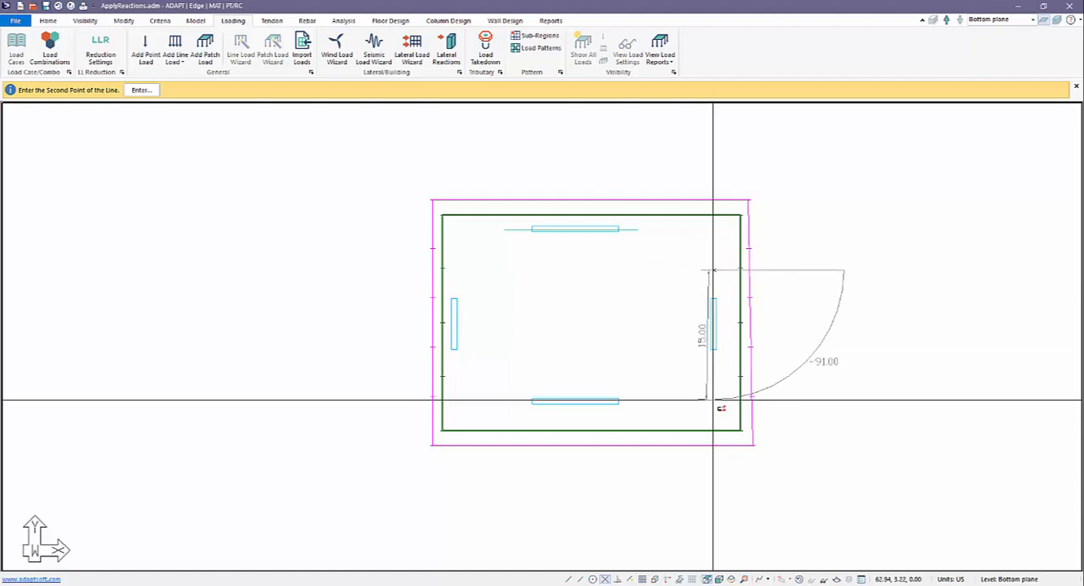
click(712, 398)
click(505, 228)
click(641, 228)
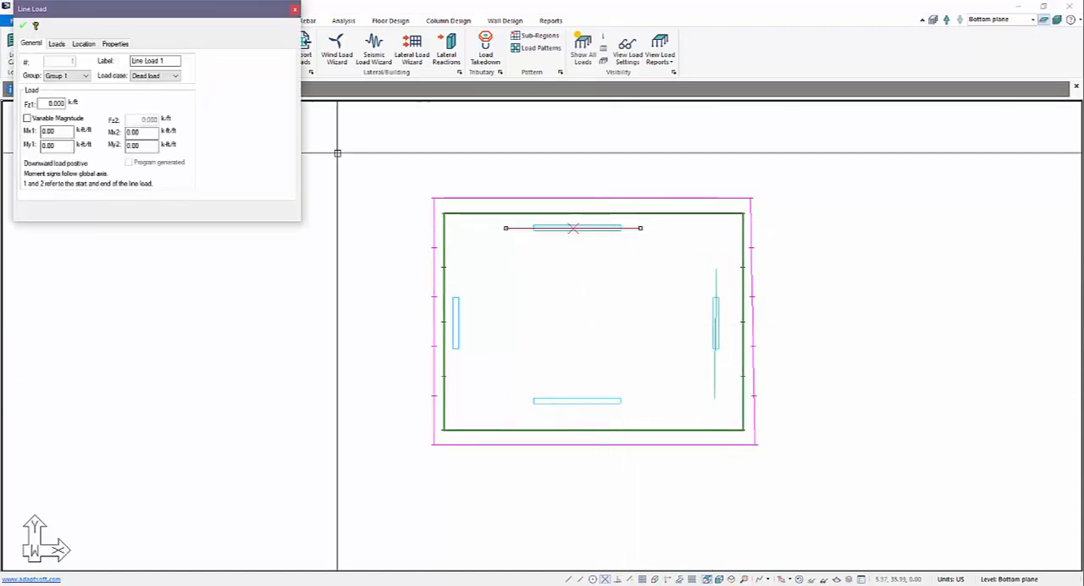
Step: Set the vertical load Fz1 of the line load along the upper wall to 5 k/ft
click(60, 44)
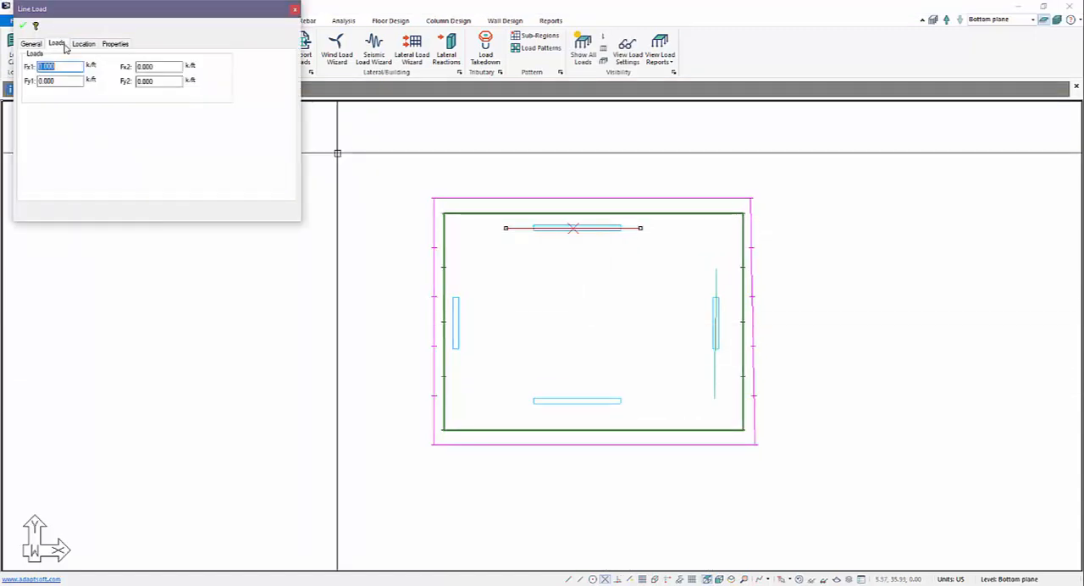
click(34, 44)
double_click(64, 103)
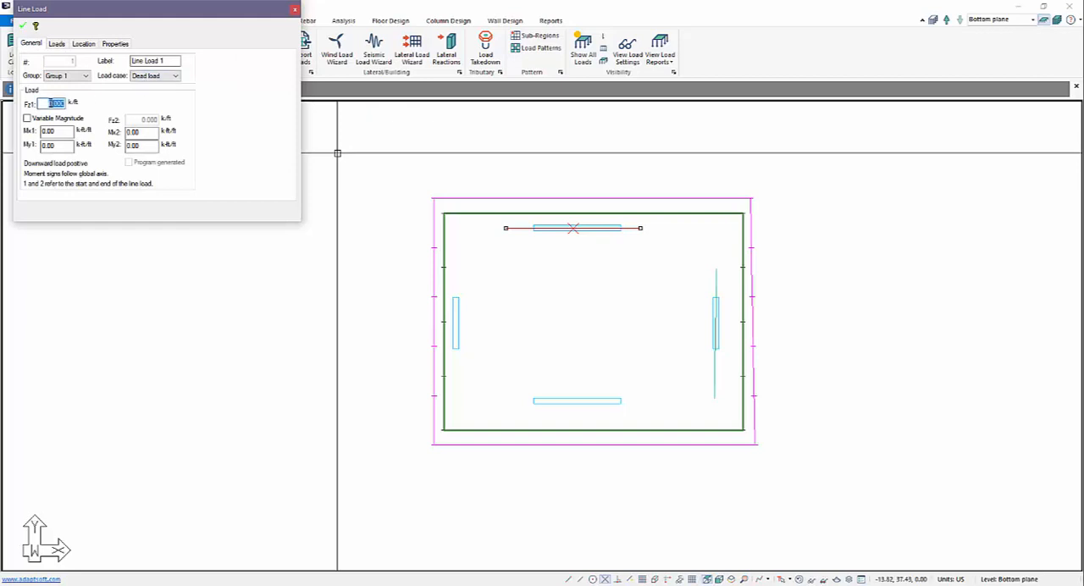
text(5)
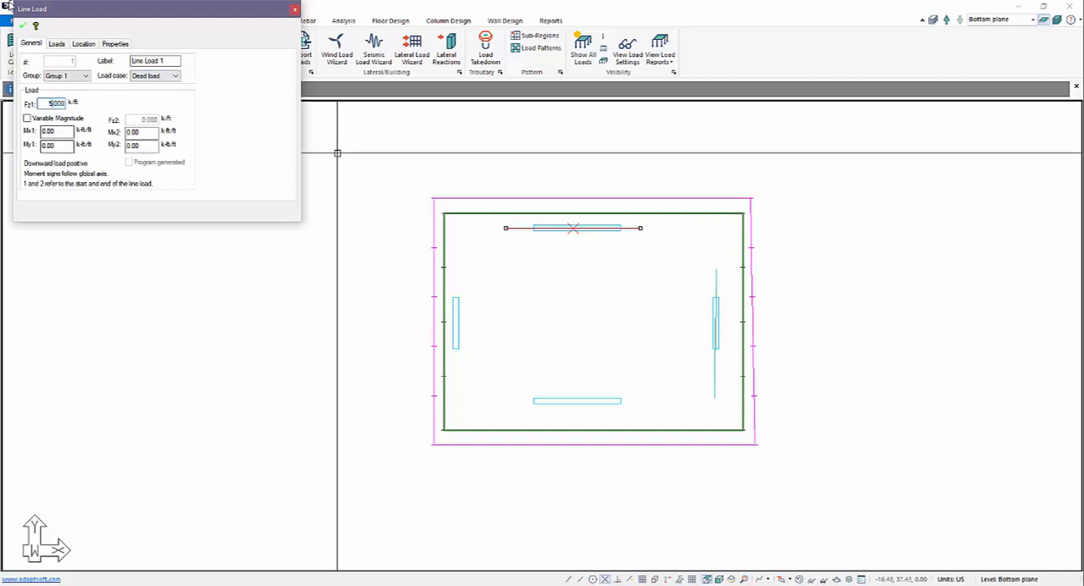
click(24, 28)
Step: Set the vertical load Fz1 of the line load along the right wall to 10 k/ft
click(716, 269)
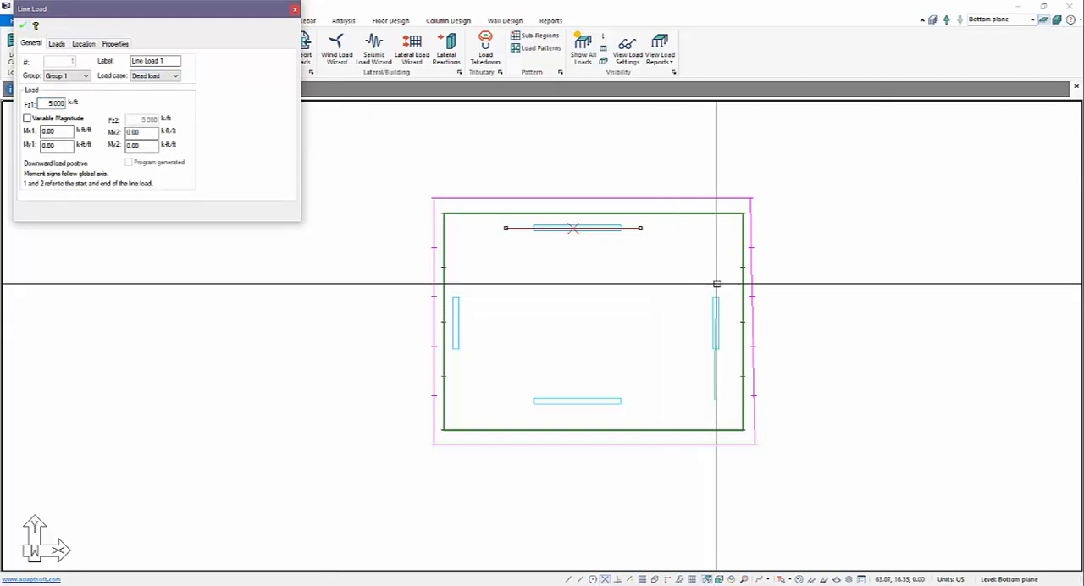
click(714, 399)
double_click(51, 103)
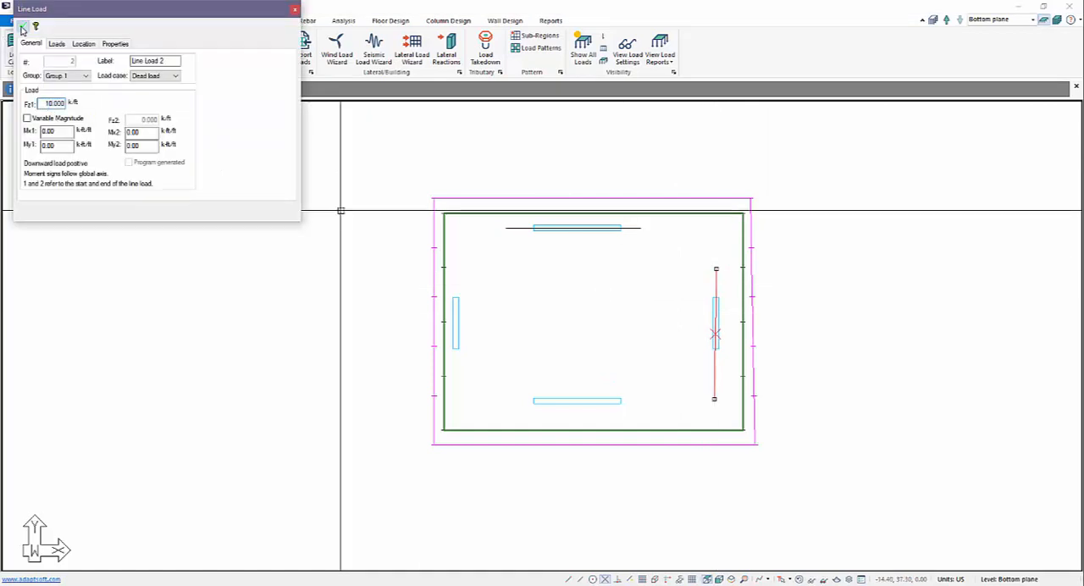
click(23, 28)
key(Escape)
Step: Switch to an isometric view and display all levels of the model
scroll(590, 315, down, 2)
scroll(579, 346, up, 3)
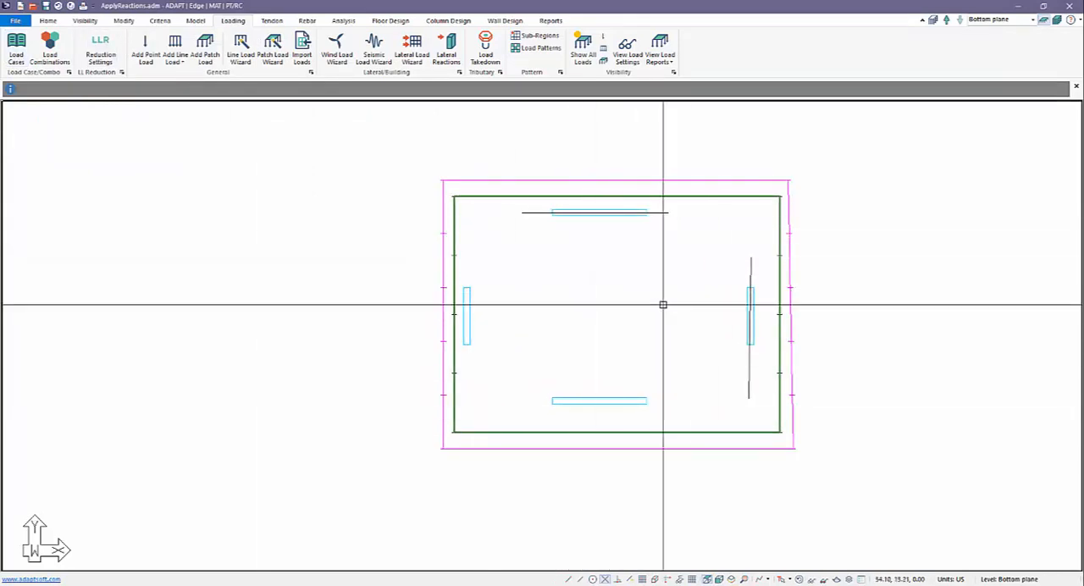
scroll(545, 333, down, 2)
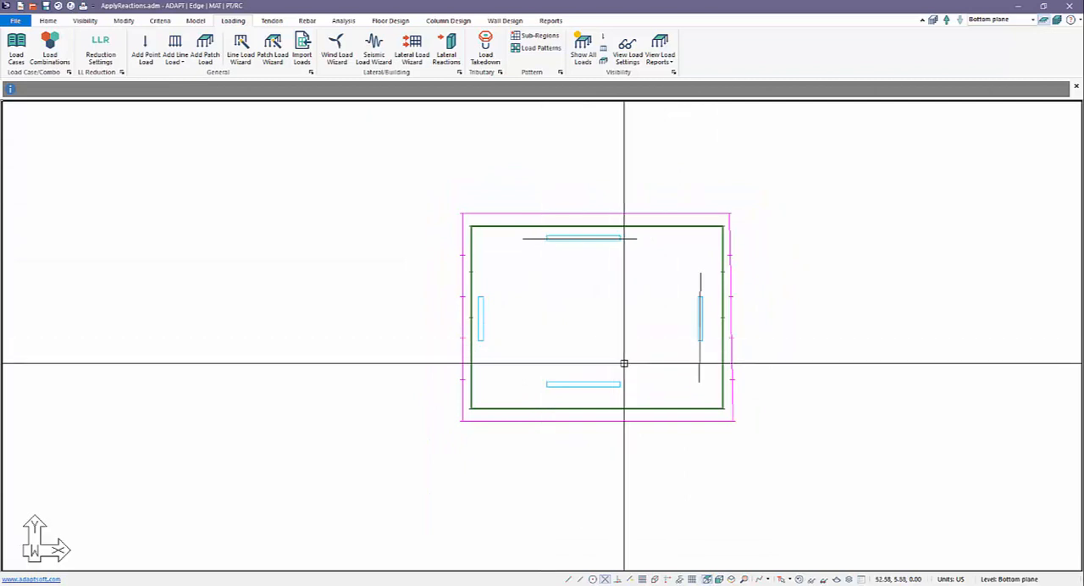
scroll(626, 363, up, 1)
click(731, 579)
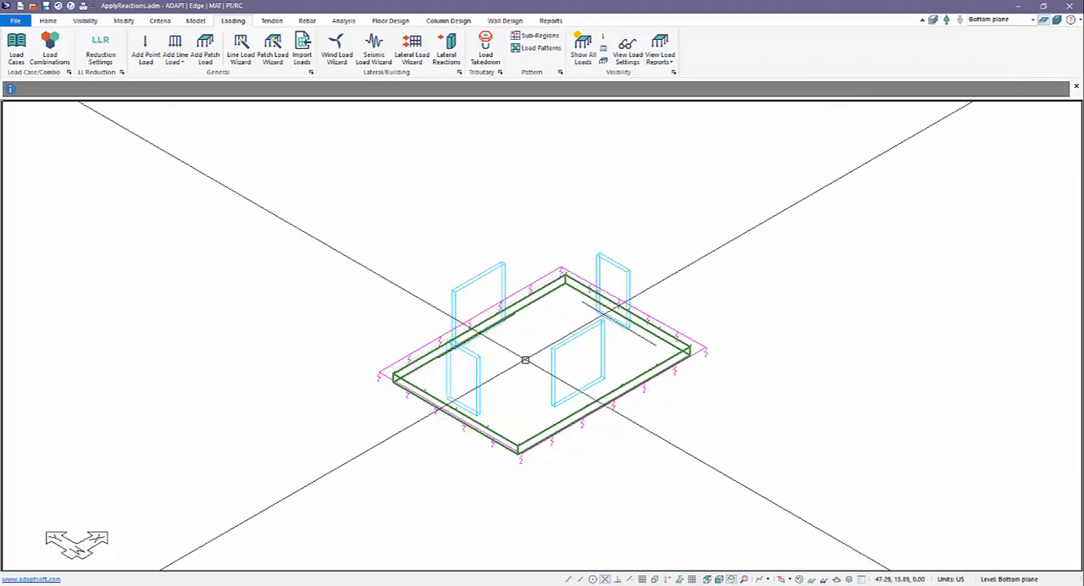
click(1058, 20)
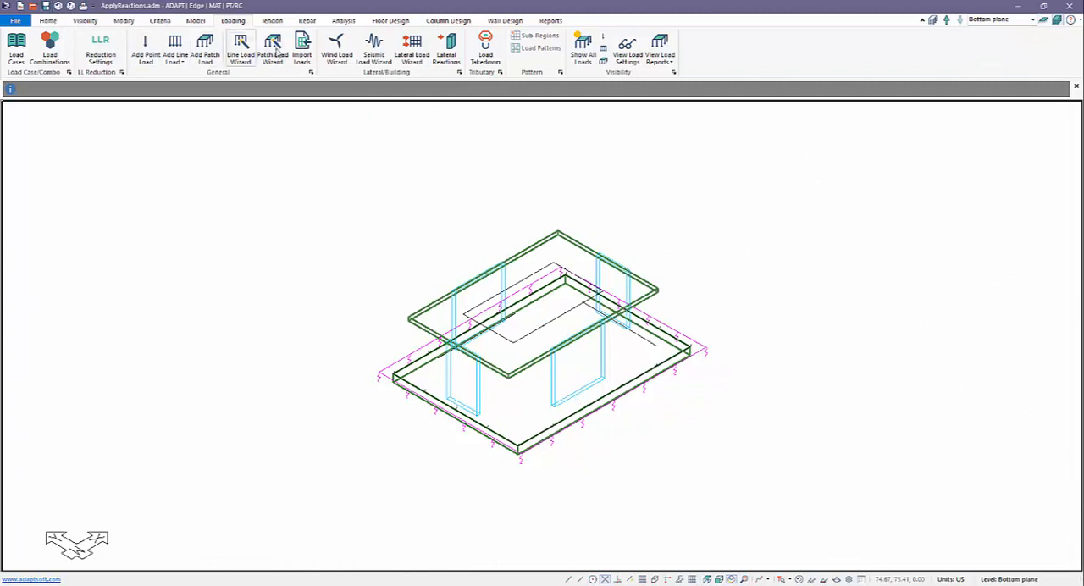
Step: Mesh the slabs with the Simplified method, a 3 ft suggested cell size and automatic node shifting within 1.5 ft
click(342, 22)
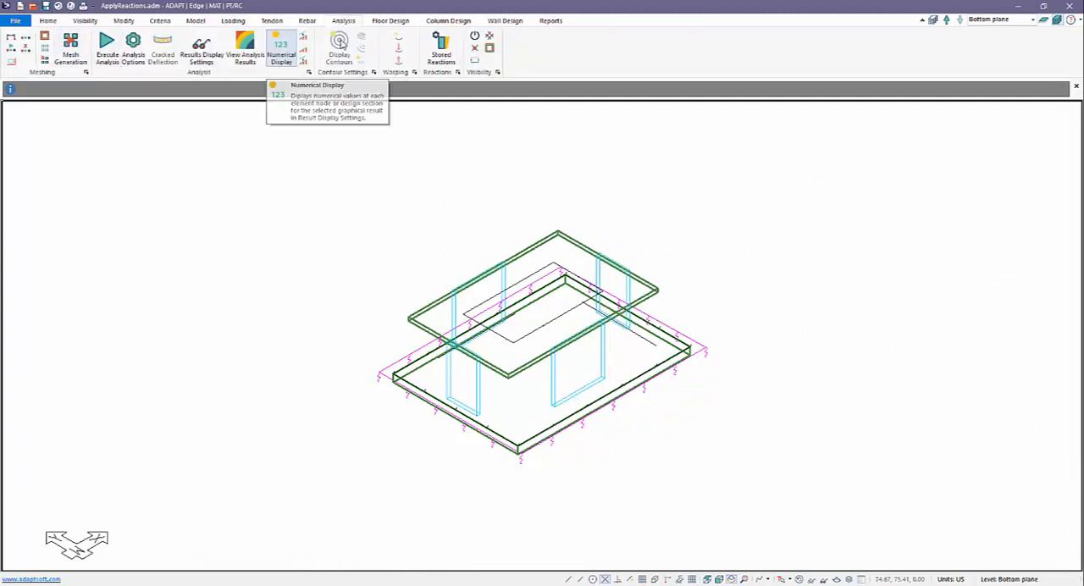
click(71, 47)
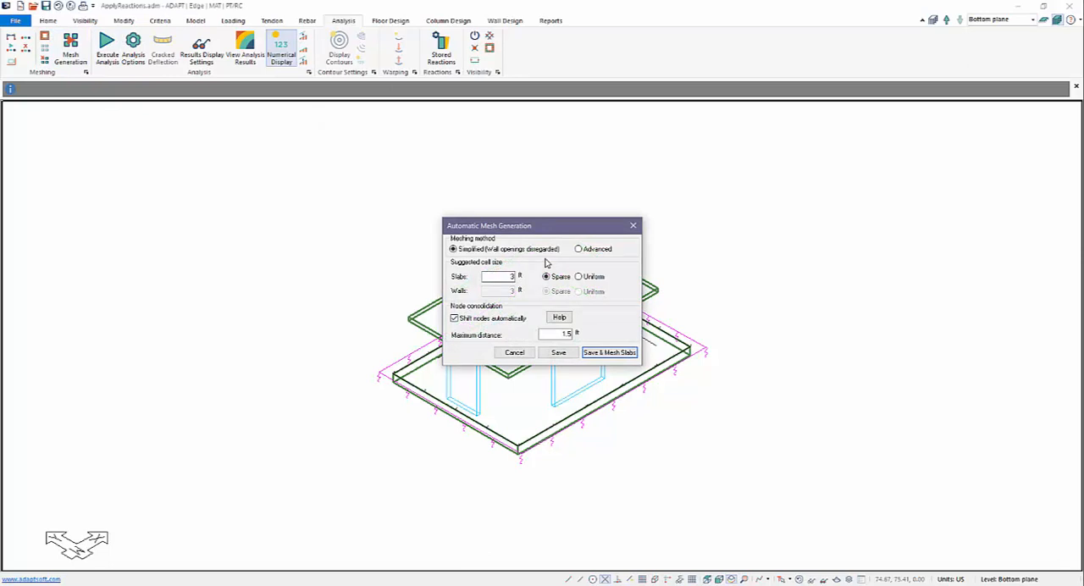
click(616, 355)
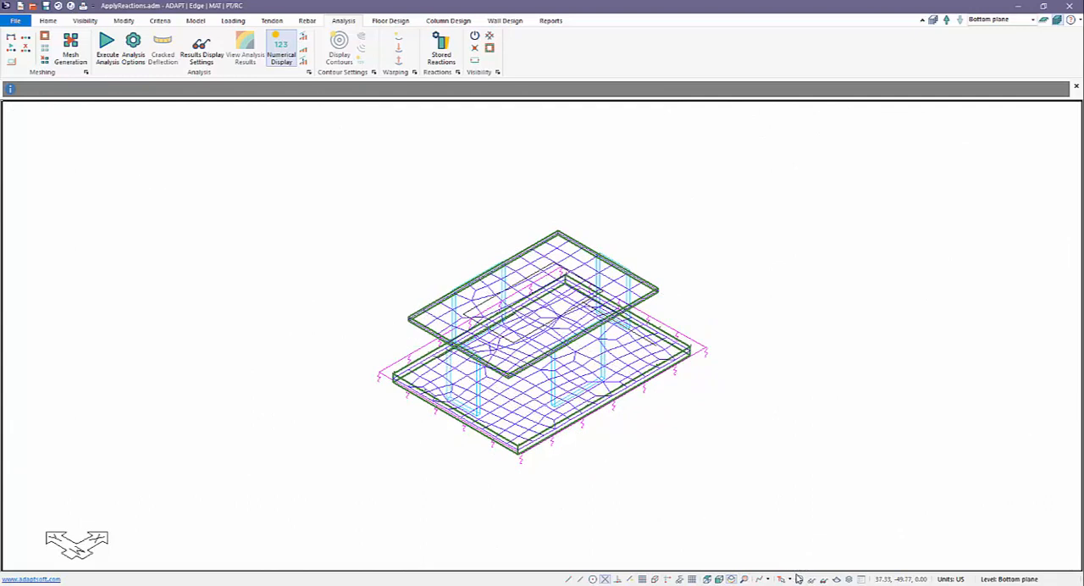
Step: Reset the model to its default display, hiding the mesh, loads and soil support symbols
click(90, 20)
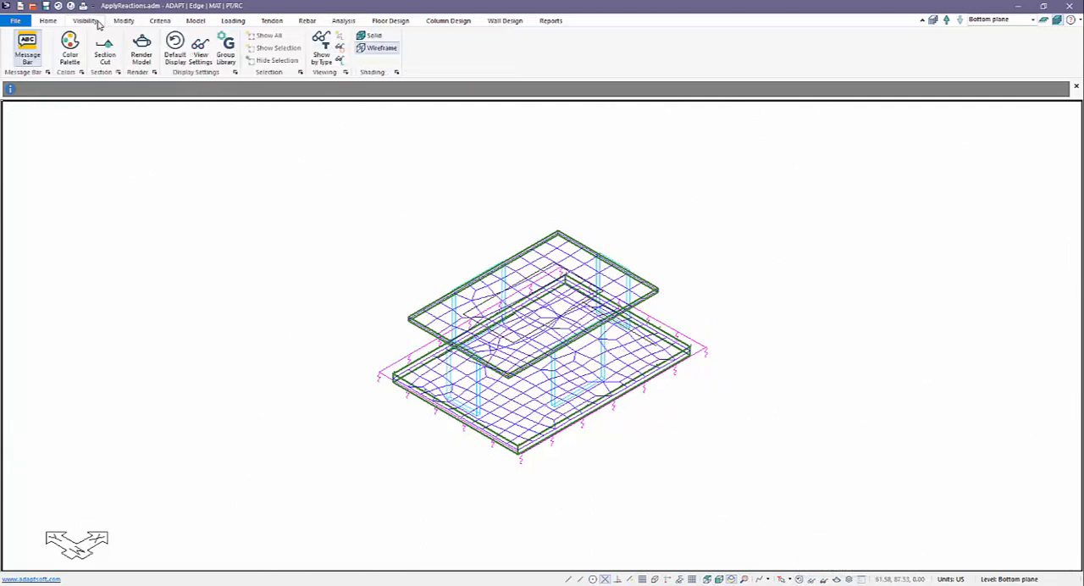
click(175, 50)
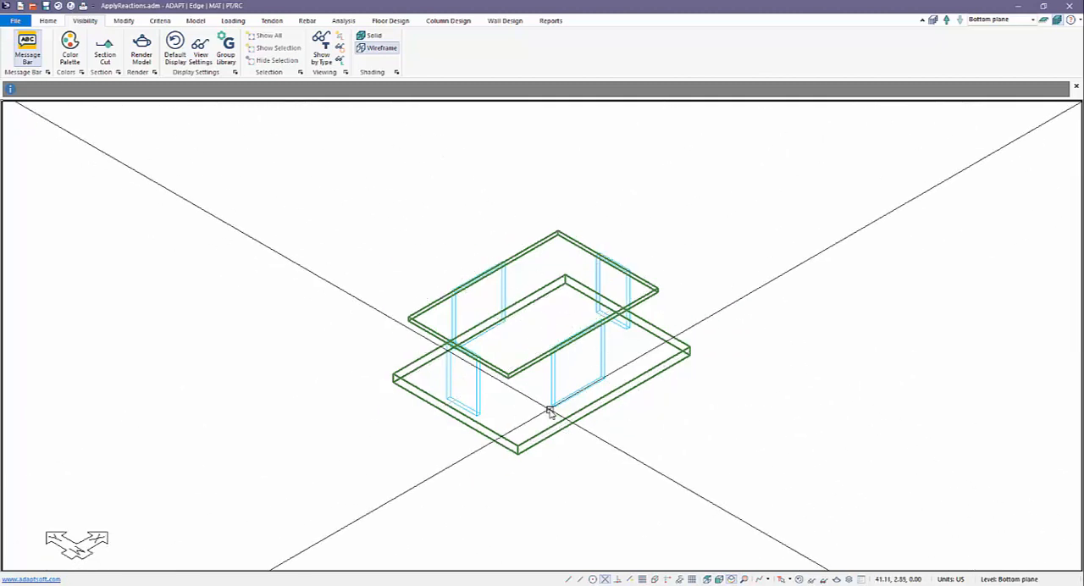
click(199, 52)
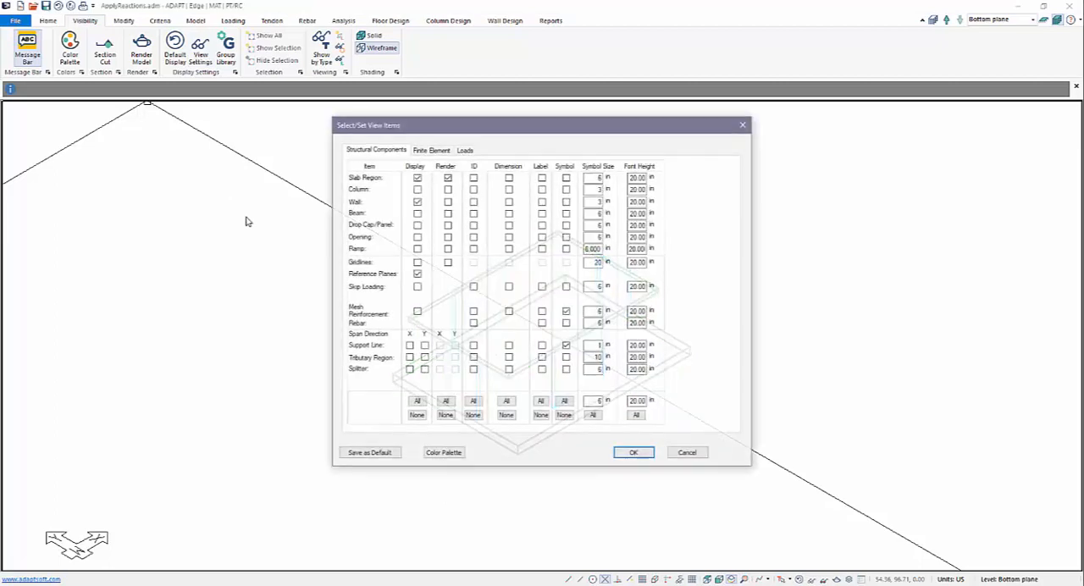
click(695, 454)
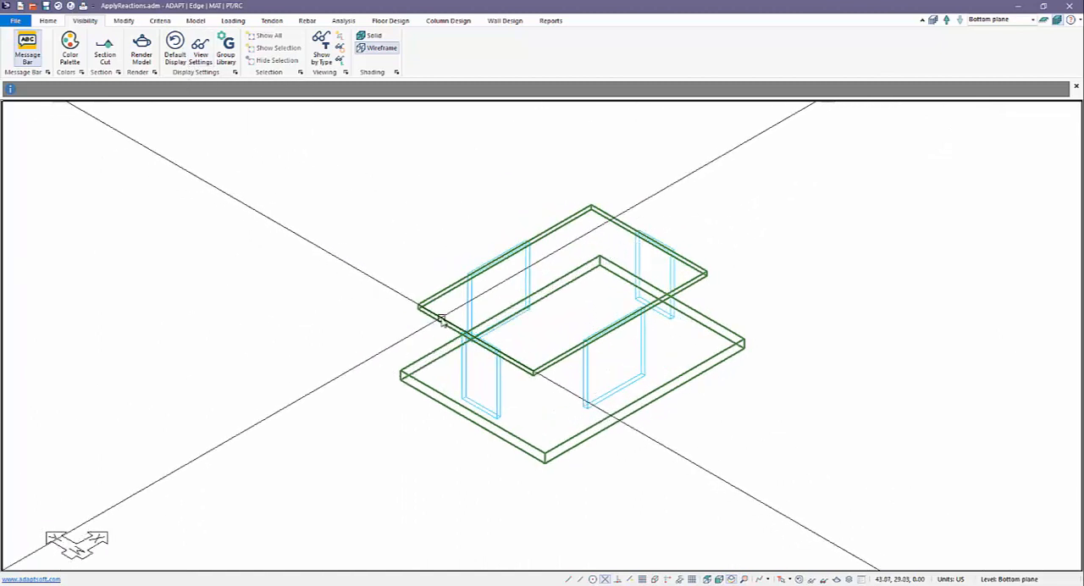
click(340, 22)
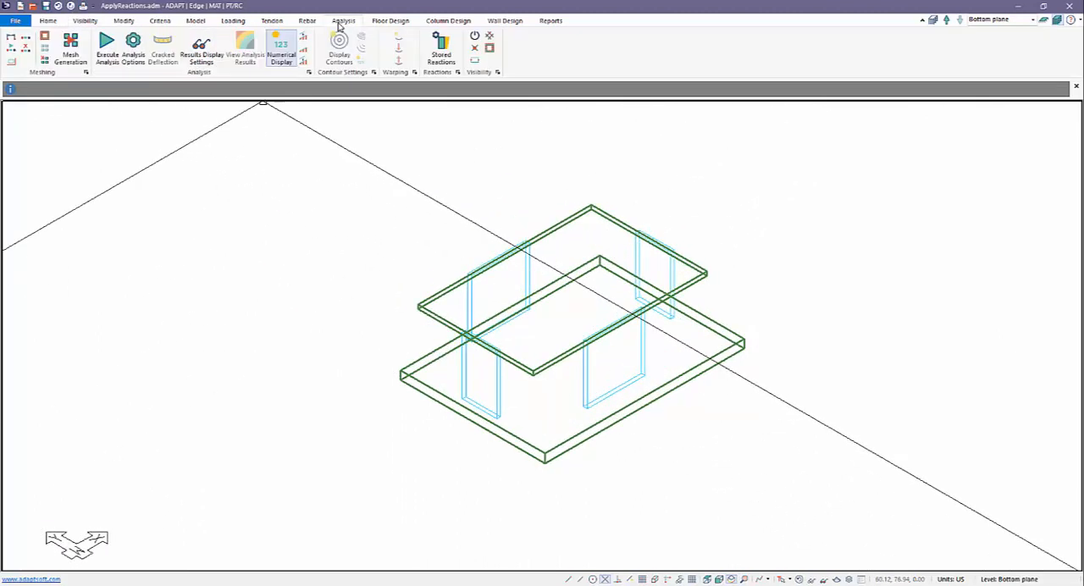
click(110, 51)
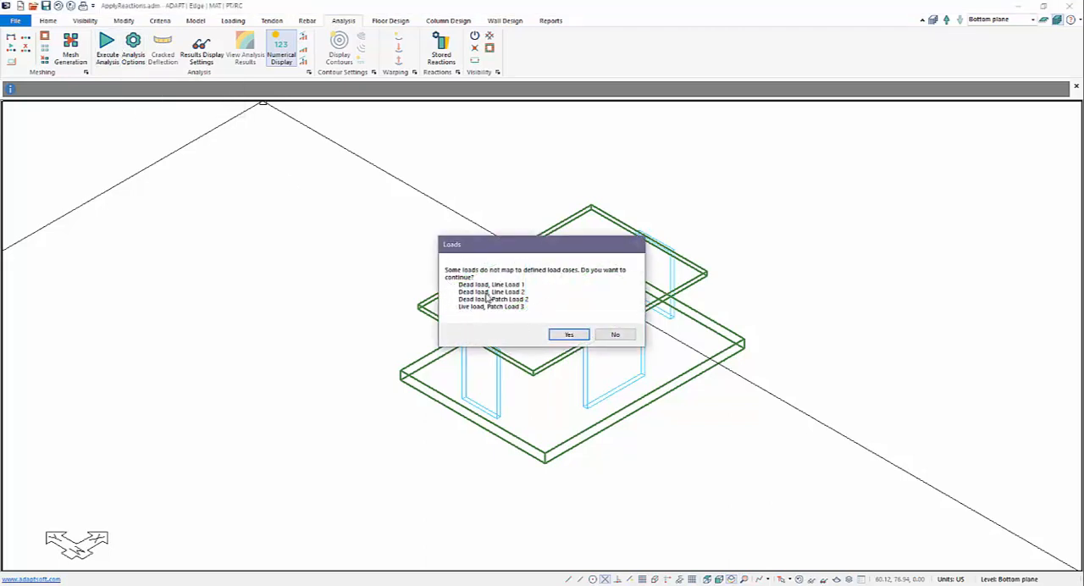
click(616, 335)
Step: Add a load combination and label it All Loads
click(241, 22)
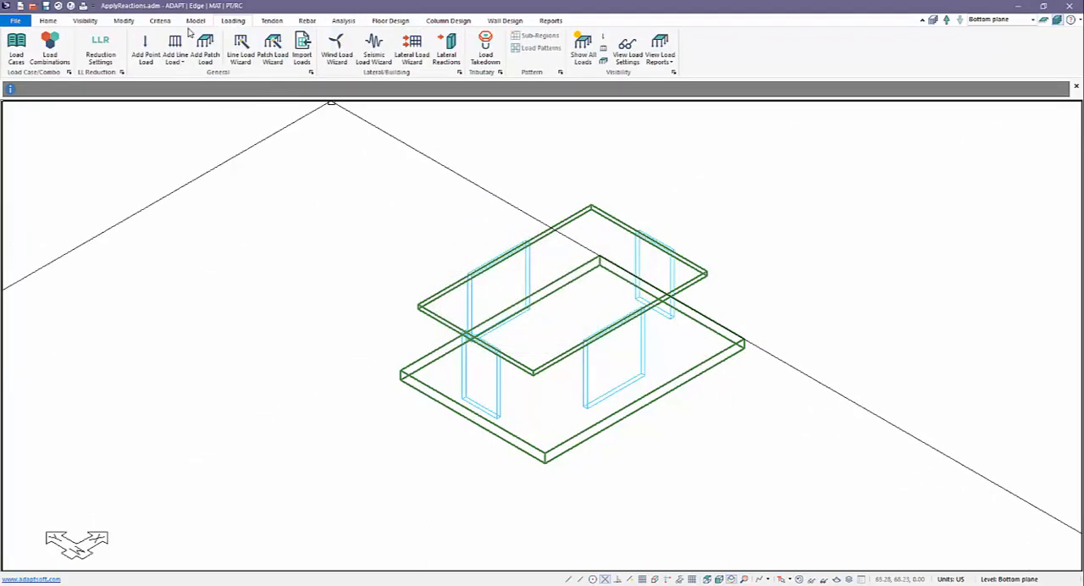
click(56, 52)
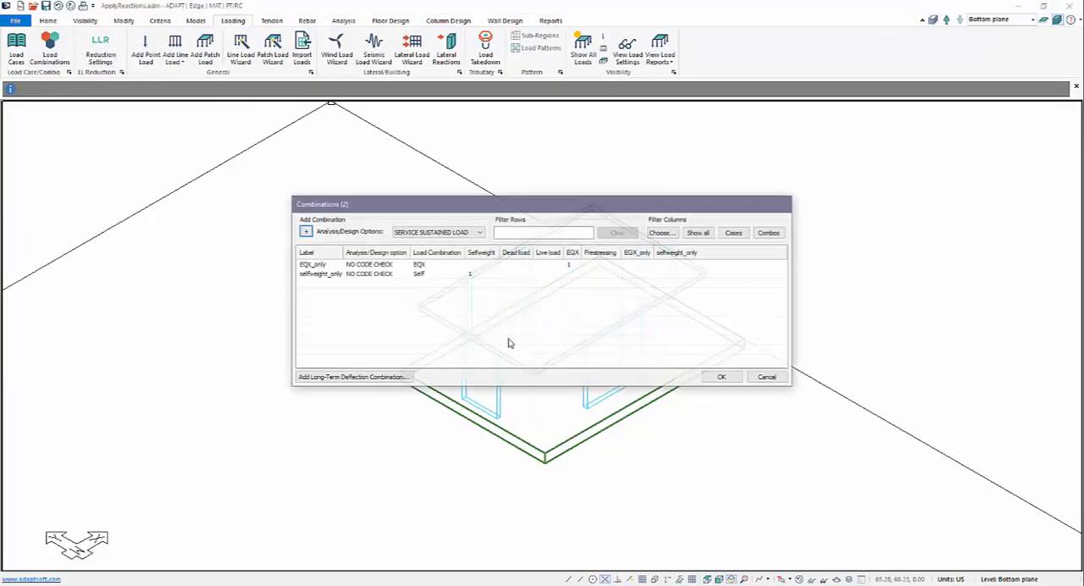
click(305, 265)
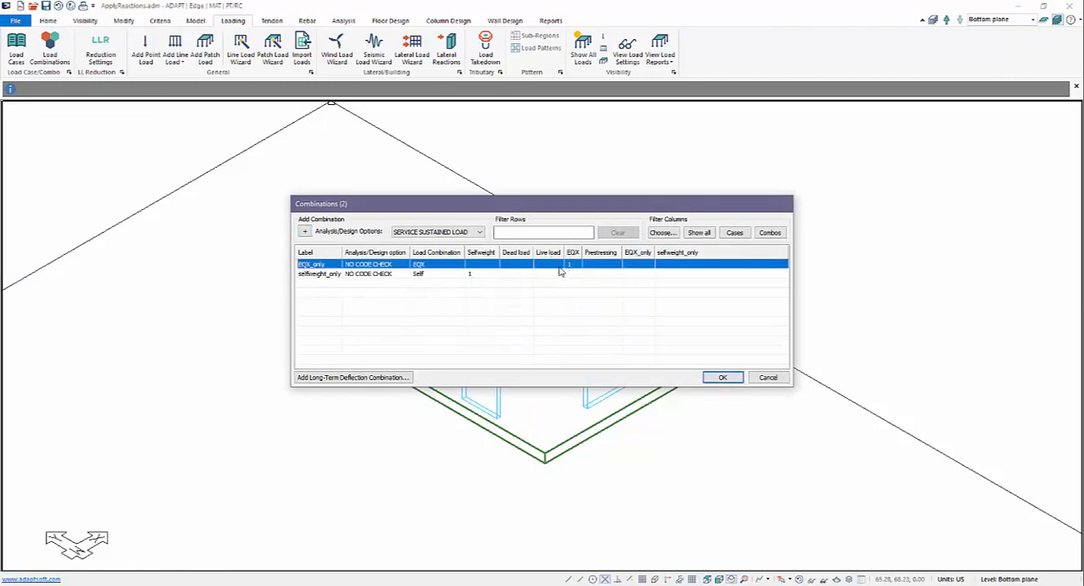
click(317, 275)
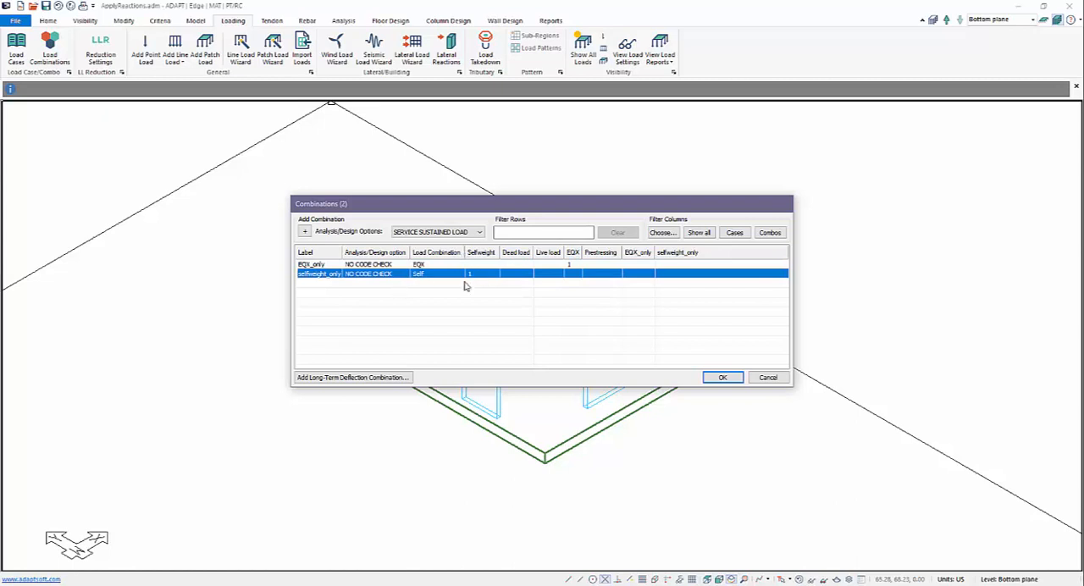
click(304, 232)
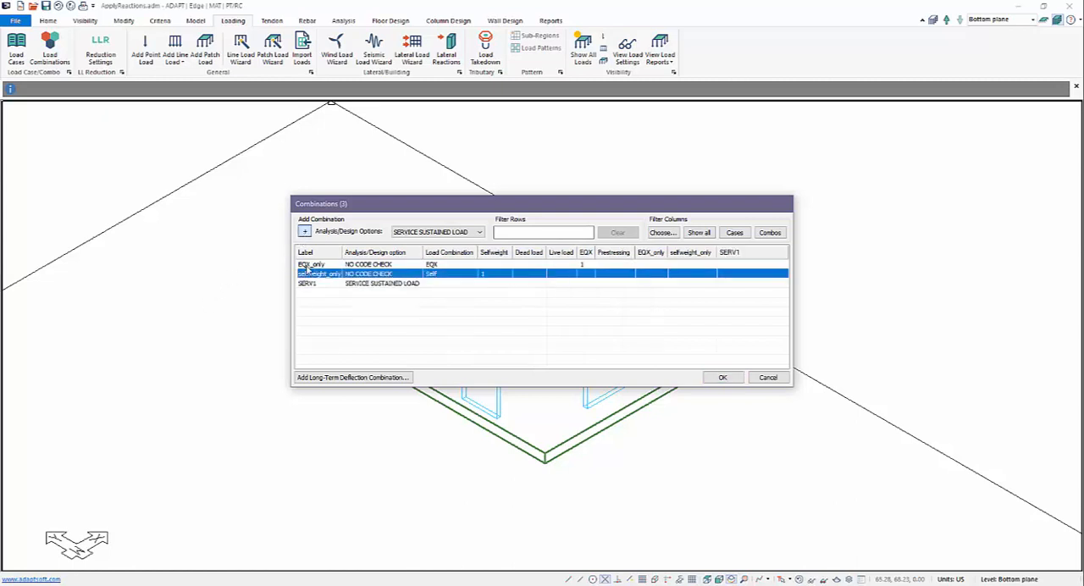
click(313, 283)
click(311, 284)
text(All Loads)
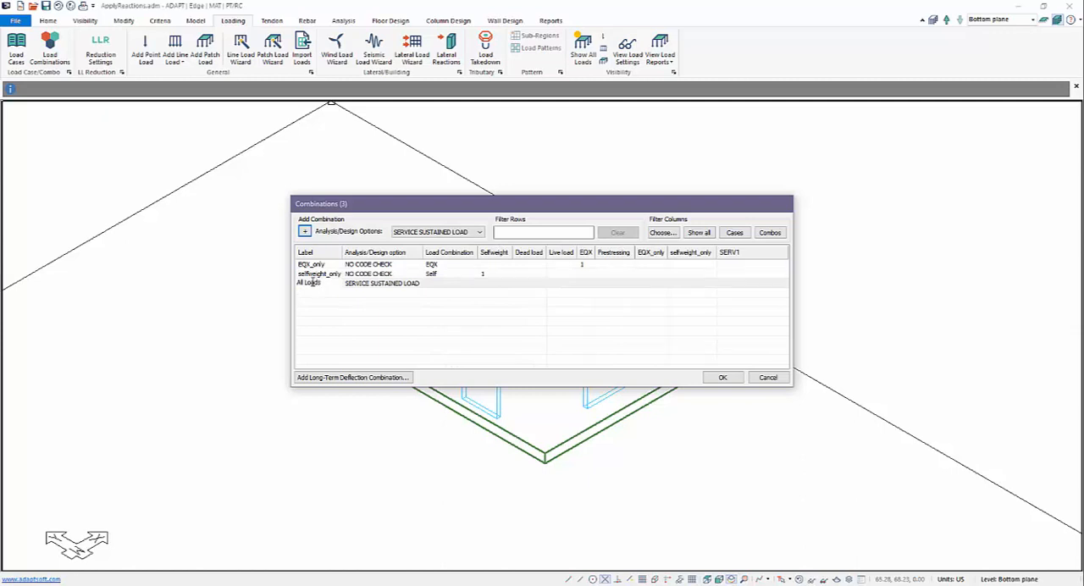
Step: Set the analysis/design option of the All Loads combination to NO CODE CHECK
key(Tab)
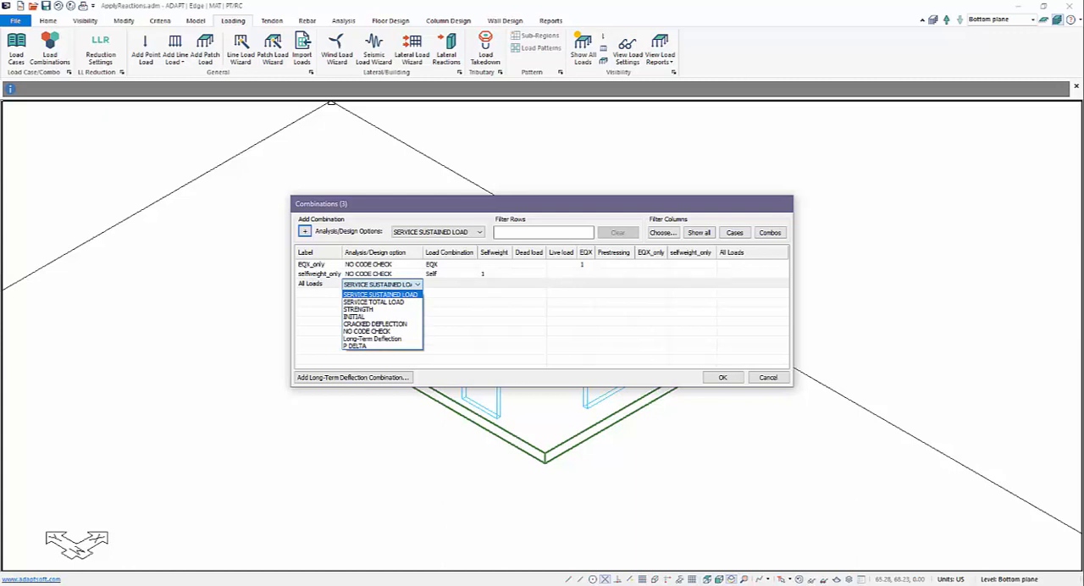
key(Down)
key(Down)
key(Down)
key(Down)
key(Down)
key(Return)
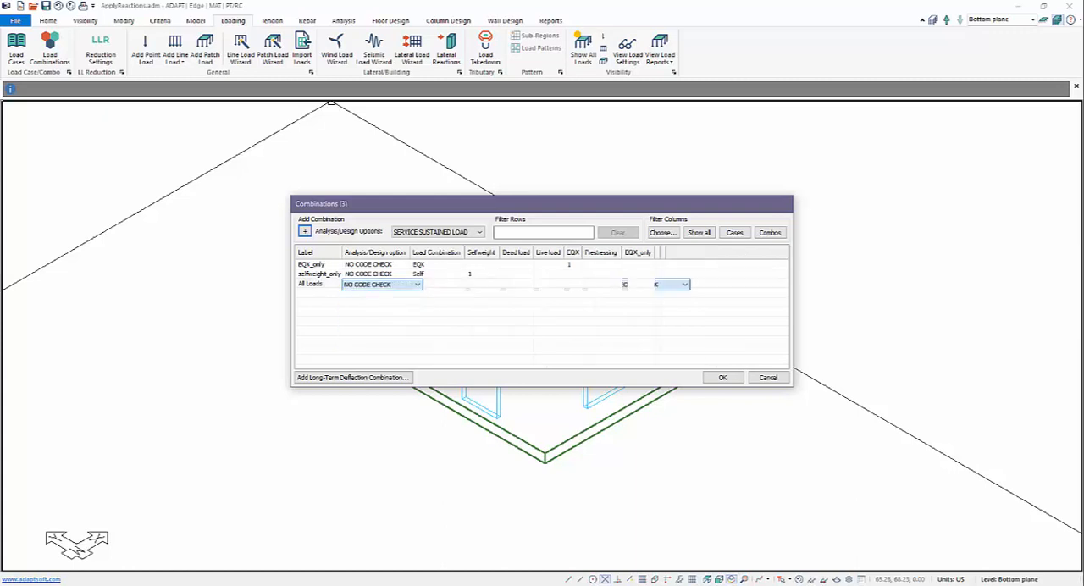
Step: Give the All Loads combination a factor of 1 for Selfweight, Dead load, Live load and EQX, and accept the combinations
click(477, 283)
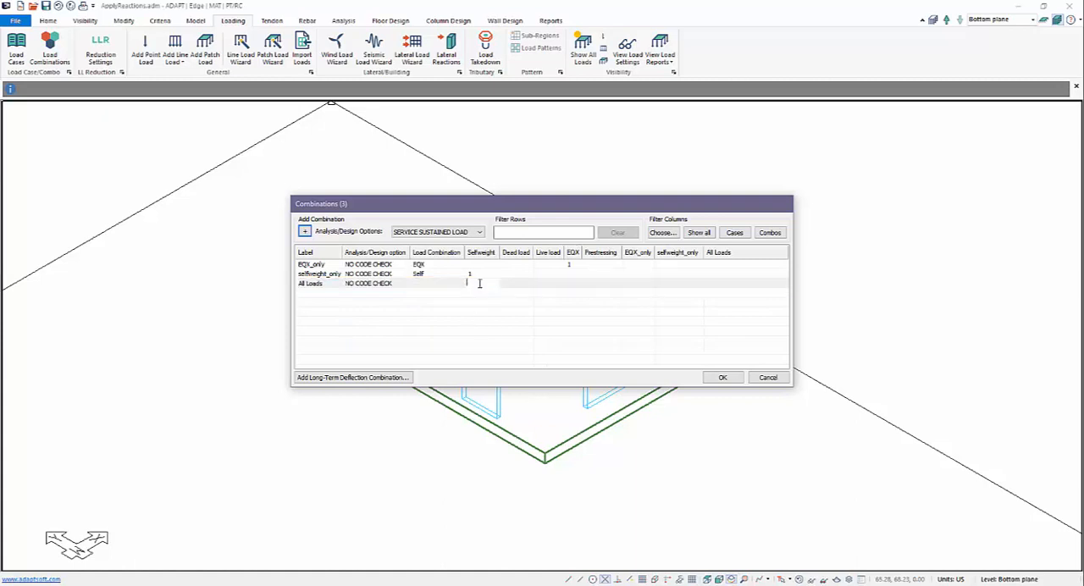
text(1)
key(Return)
click(518, 284)
text(1)
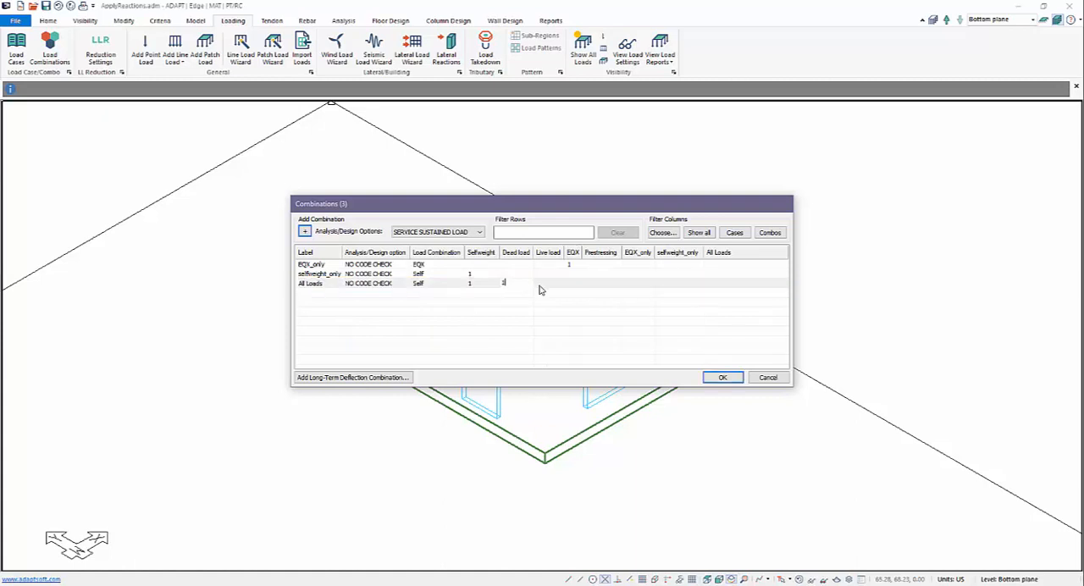
key(Return)
click(540, 285)
text(1)
key(Return)
click(577, 287)
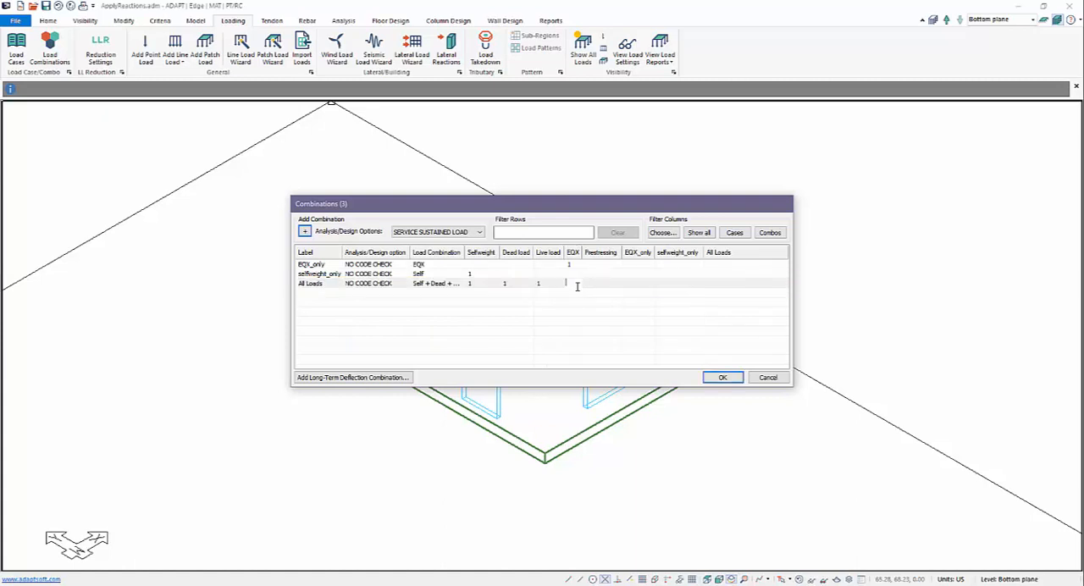
text(1)
key(Return)
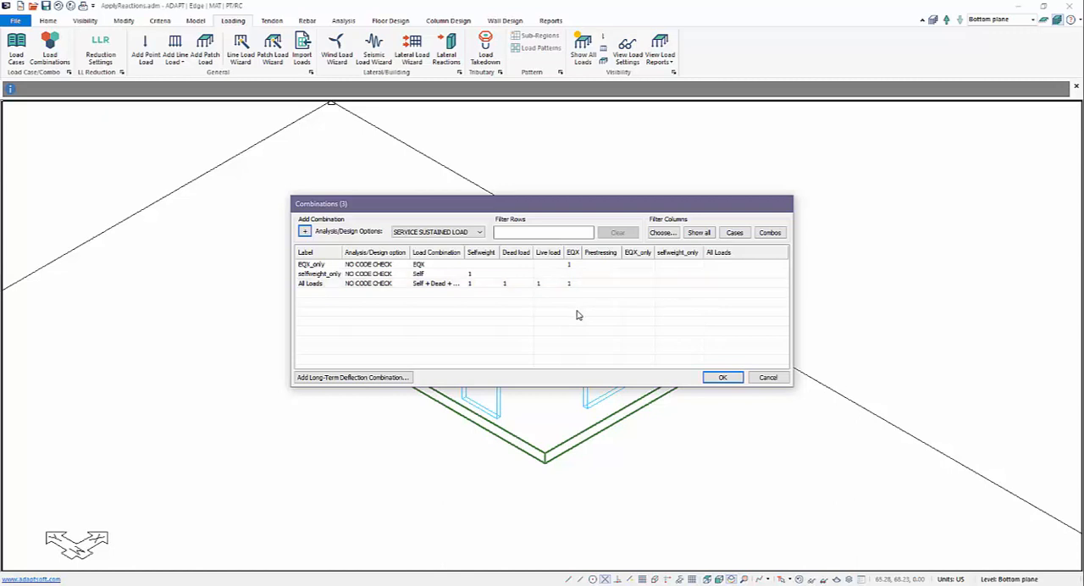
click(721, 378)
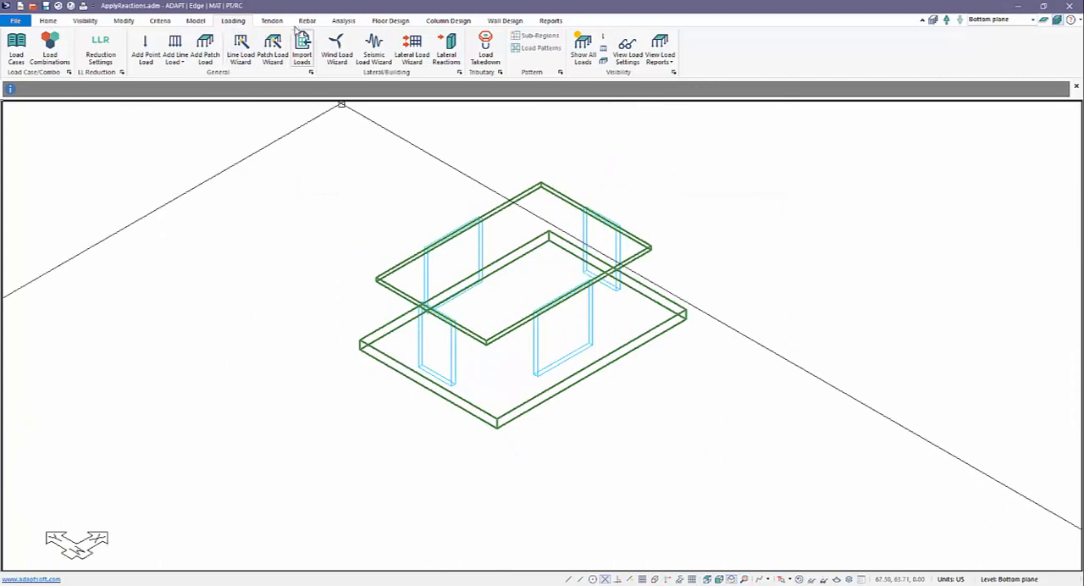
Step: Start executing the analysis to bring up the Analysis Options
click(344, 20)
click(108, 53)
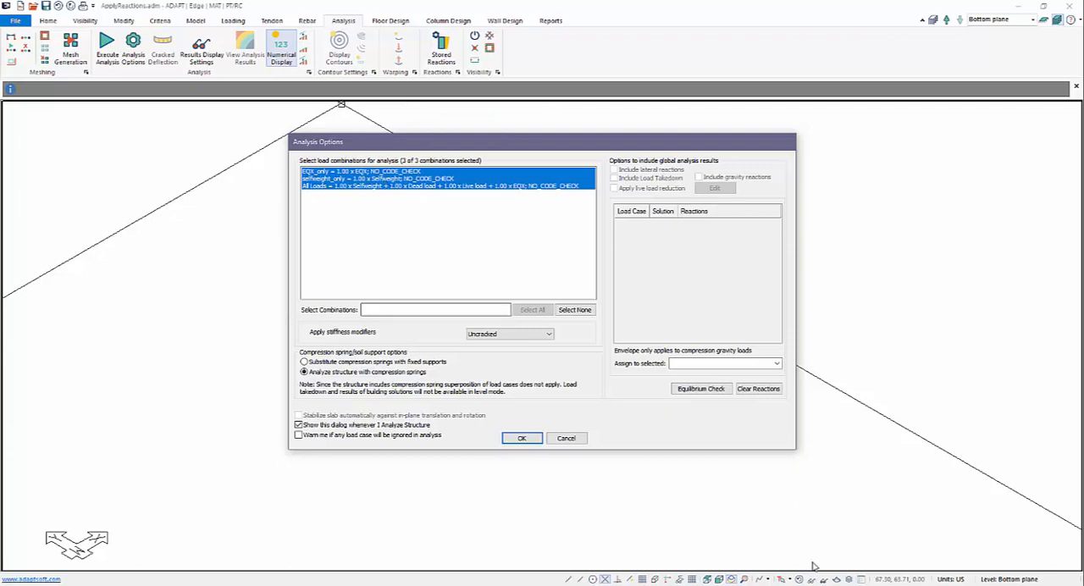
drag(819, 584, 897, 468)
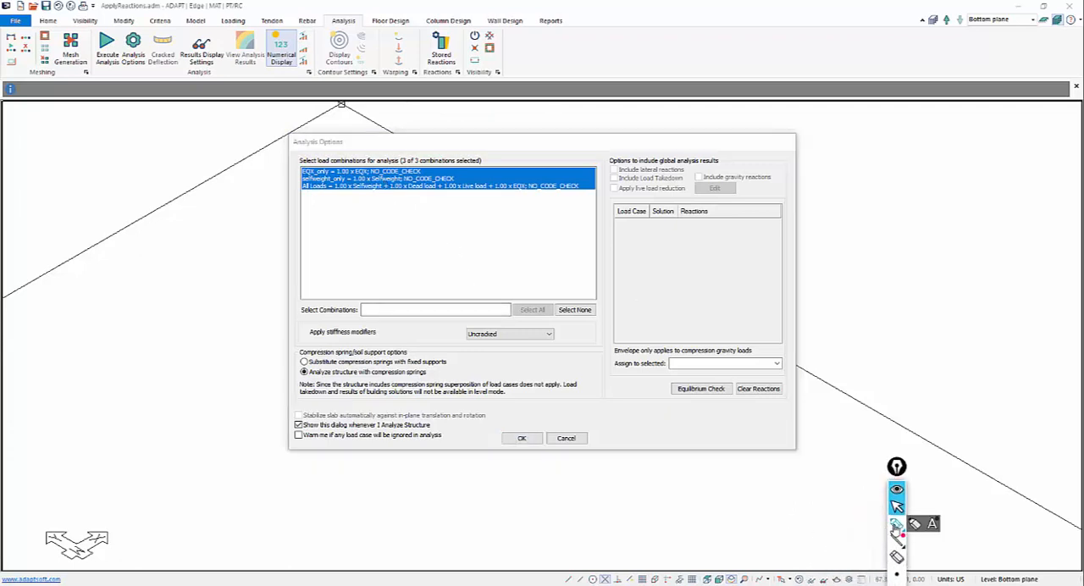
click(897, 524)
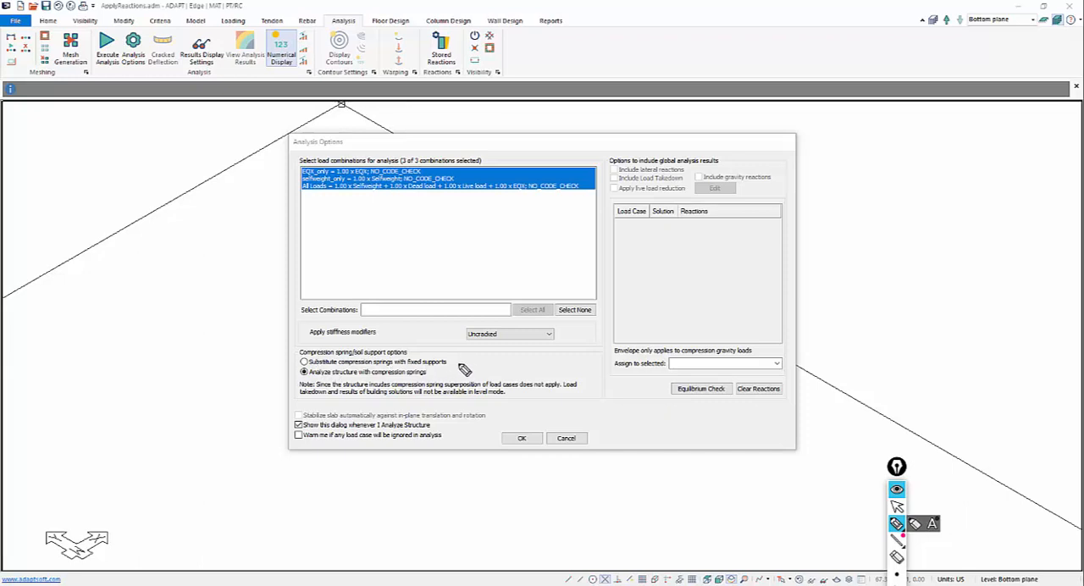
drag(469, 364, 461, 370)
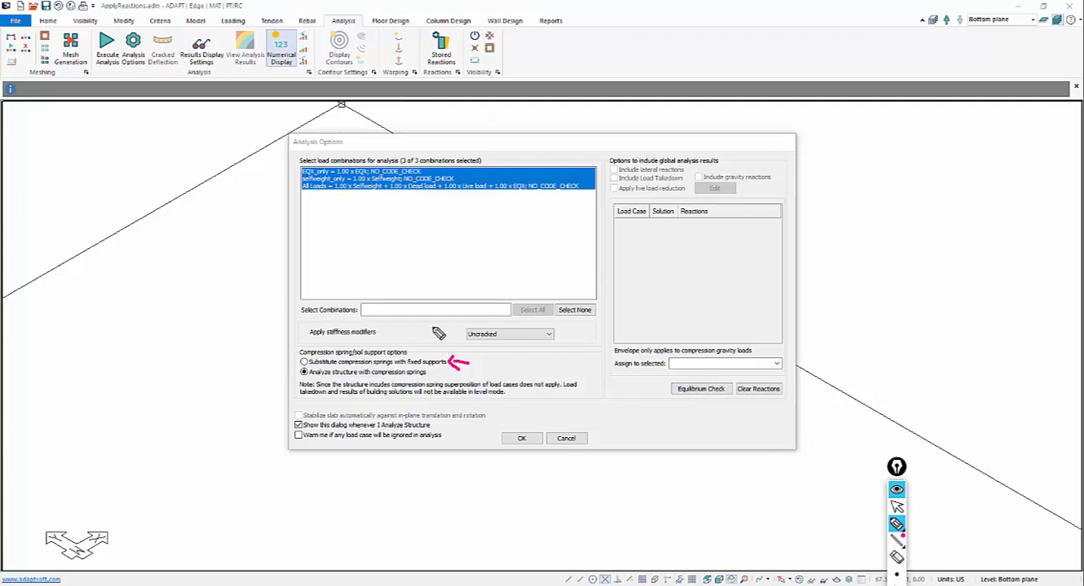
drag(466, 367, 432, 376)
drag(896, 467, 965, 284)
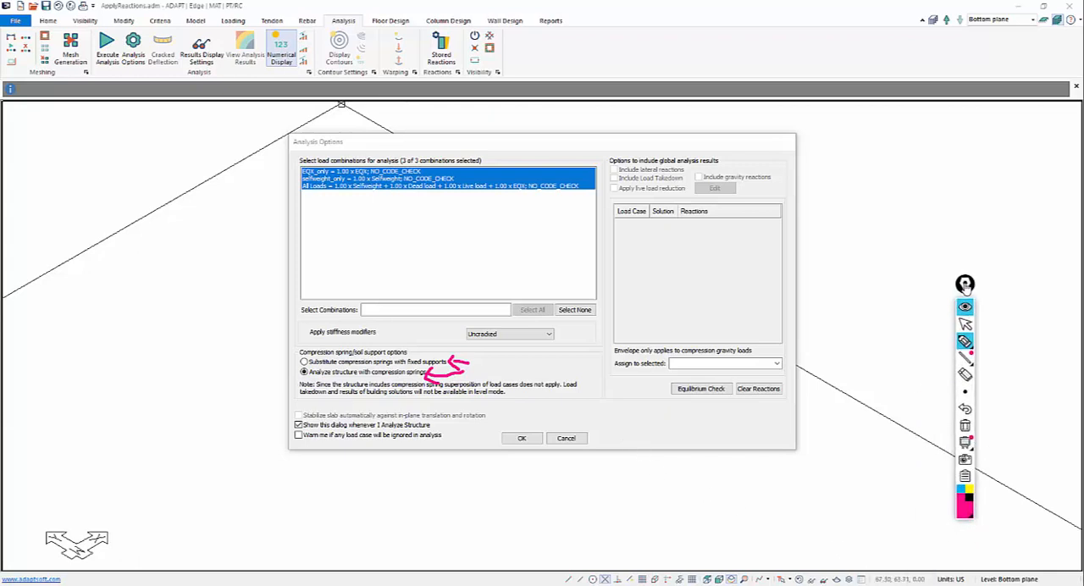
click(965, 426)
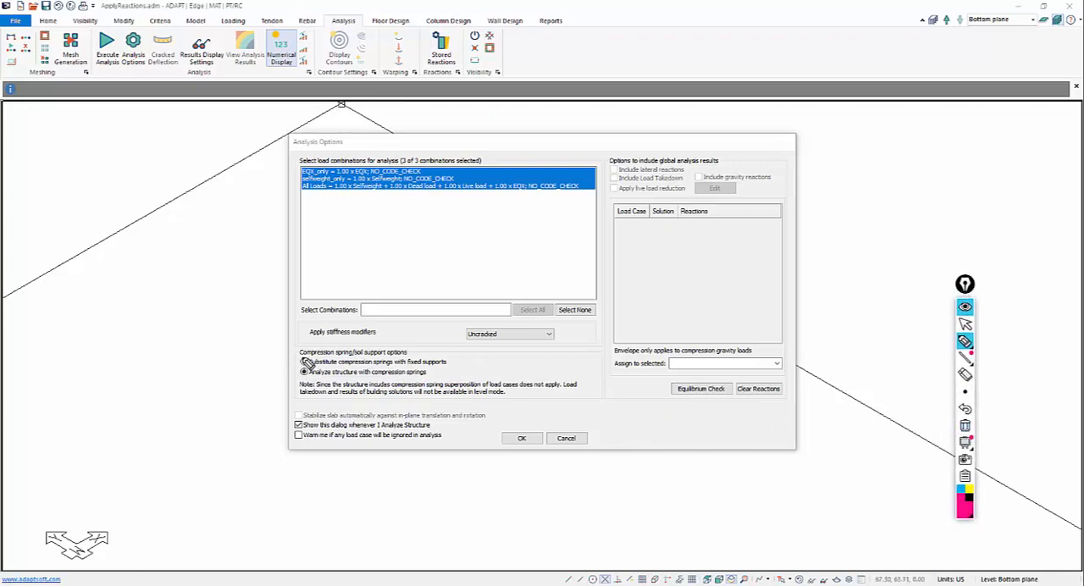
click(963, 323)
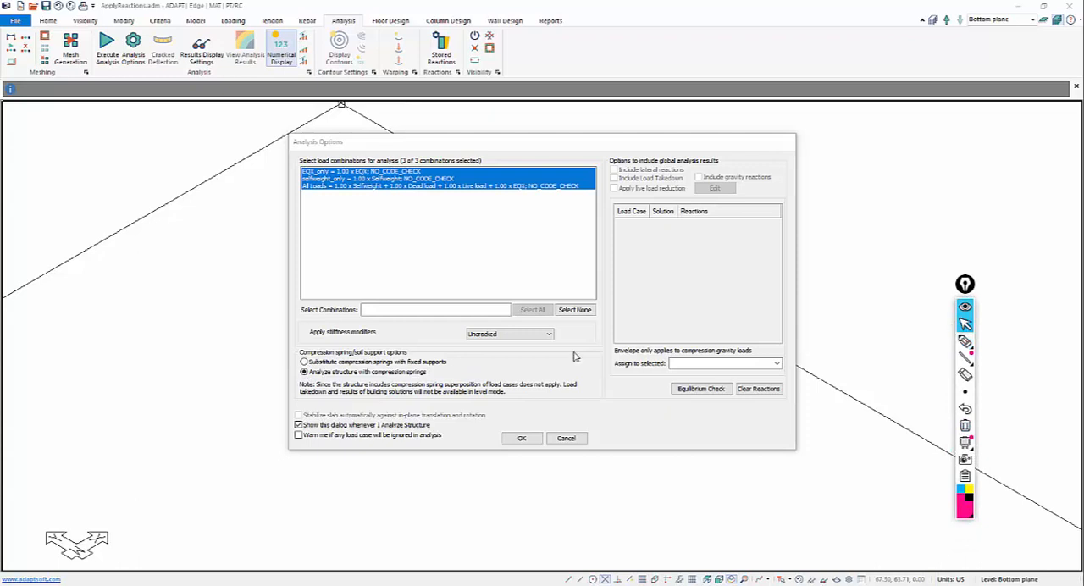
Step: Run the analysis for all combinations with compression springs substituted by fixed supports, and save the solution
click(304, 361)
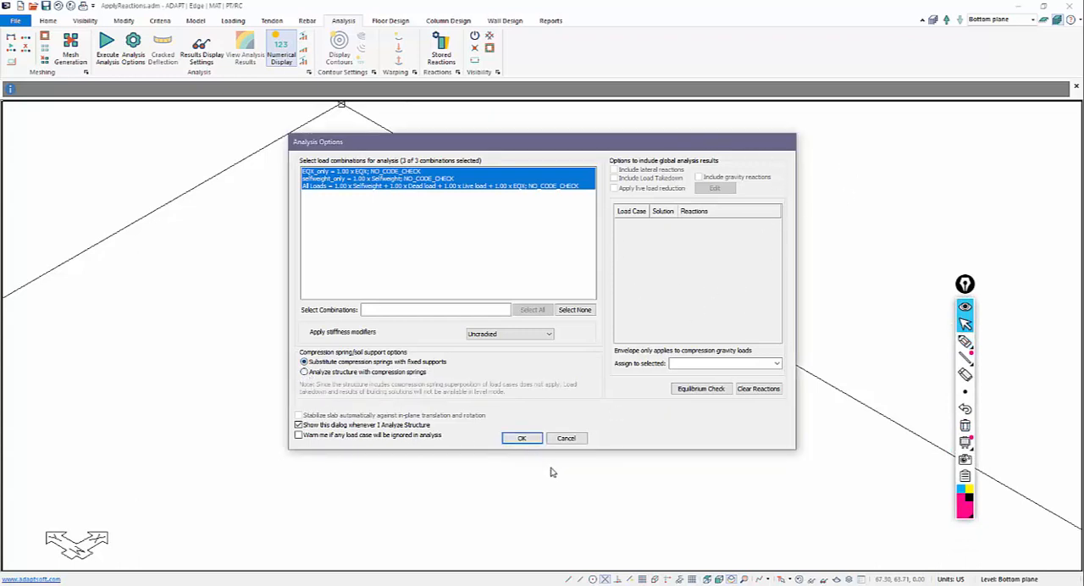
click(522, 438)
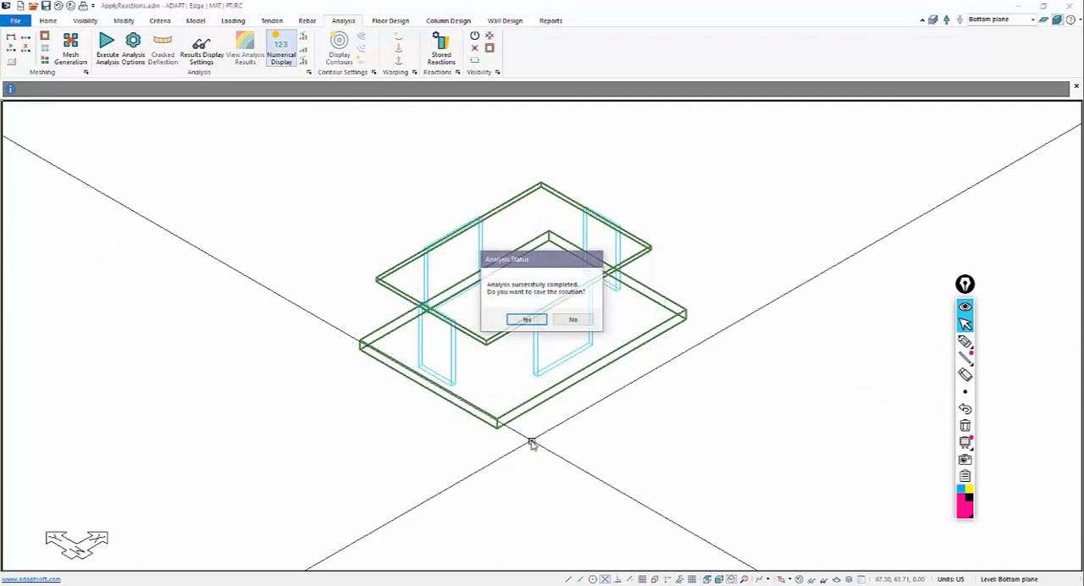
click(527, 320)
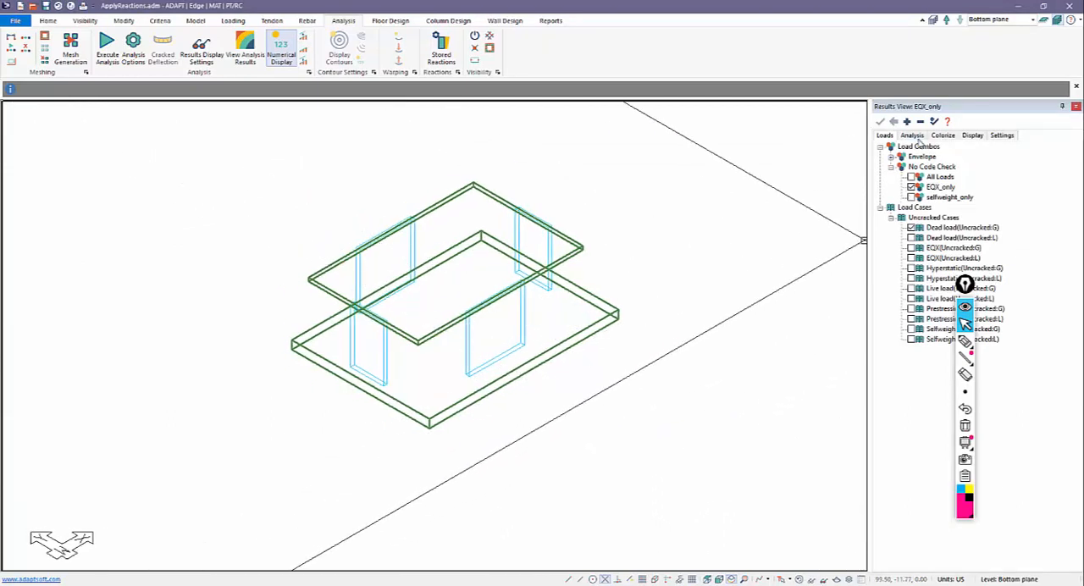
Step: Switch to single-level mode on the bottom plane and display the slab's Z-Translation for the All Loads combination
click(1041, 21)
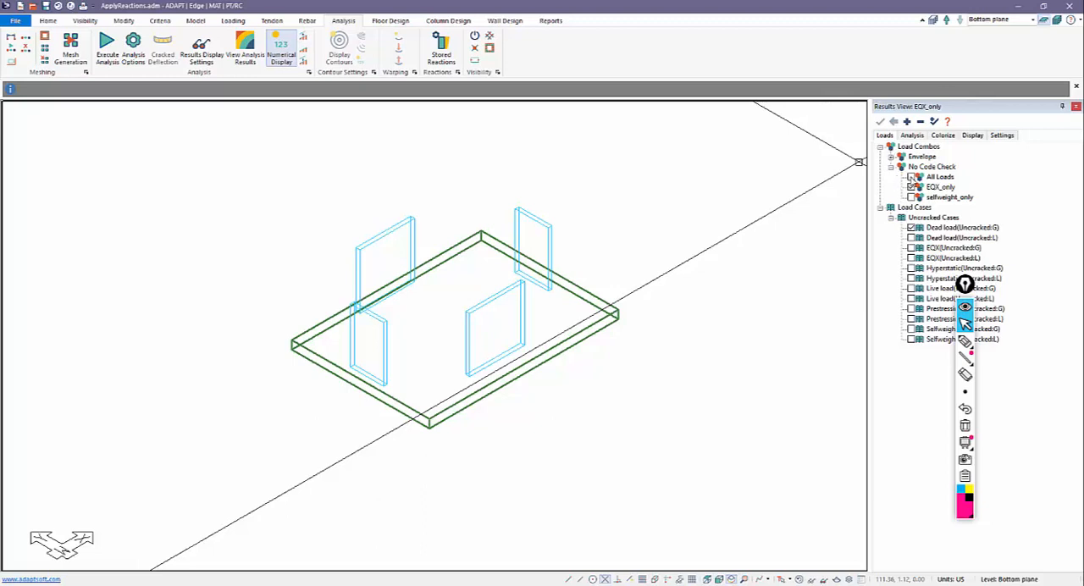
click(911, 176)
click(909, 136)
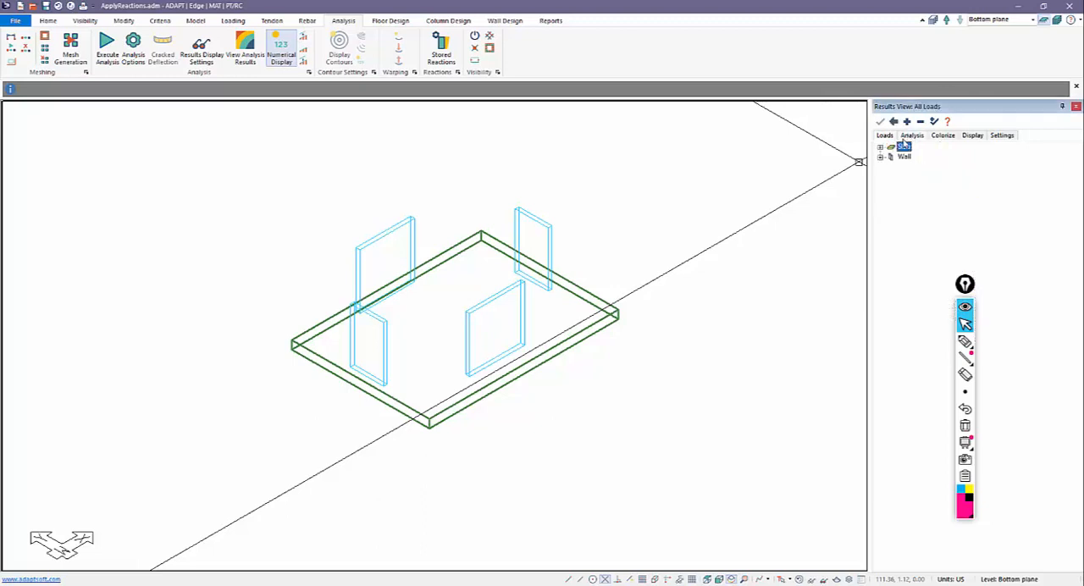
click(880, 148)
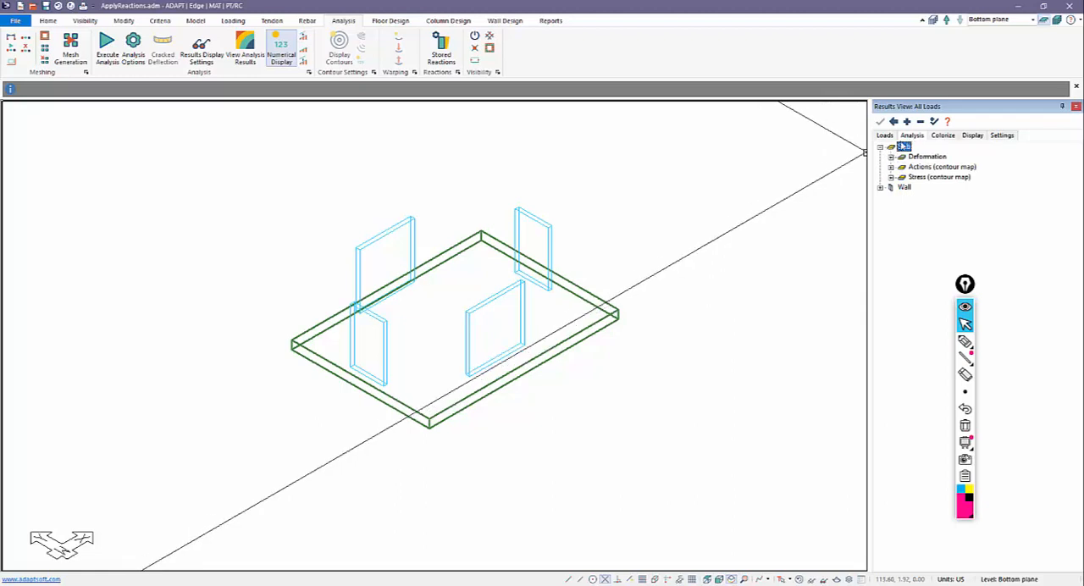
click(891, 158)
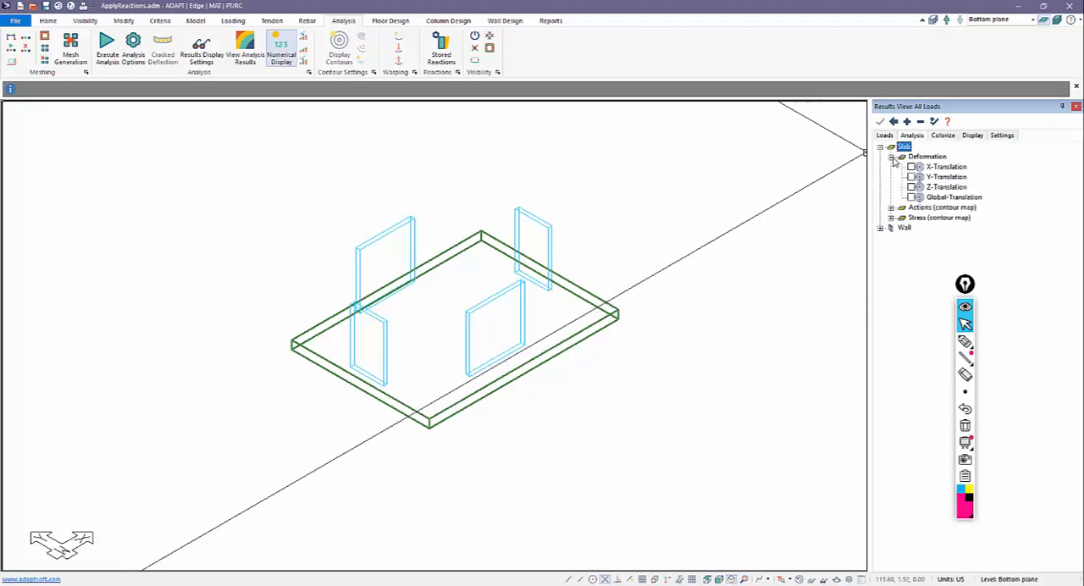
click(912, 187)
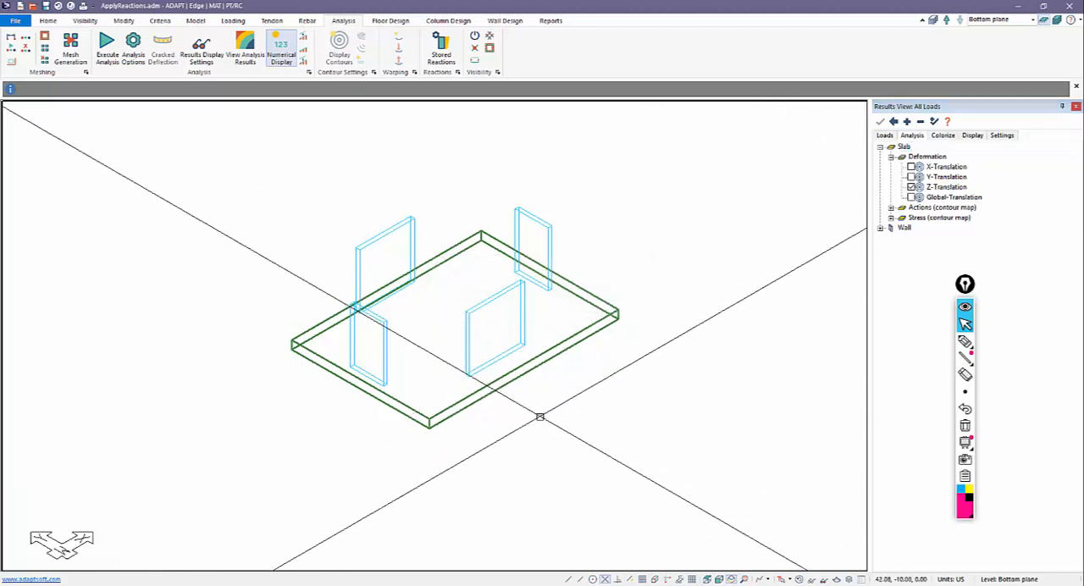
middle_drag(539, 416, 575, 422)
scroll(525, 373, down, 1)
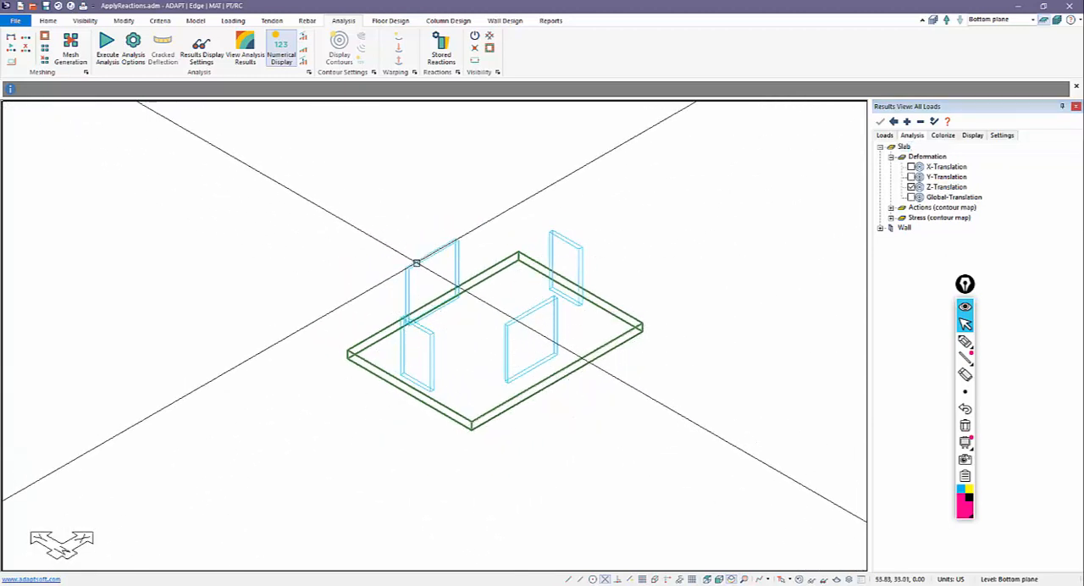
scroll(572, 330, up, 3)
Step: Open the analysis results in ADViewer, view the Z-Translation contours of the EQX_only combination, and close the viewer
click(245, 51)
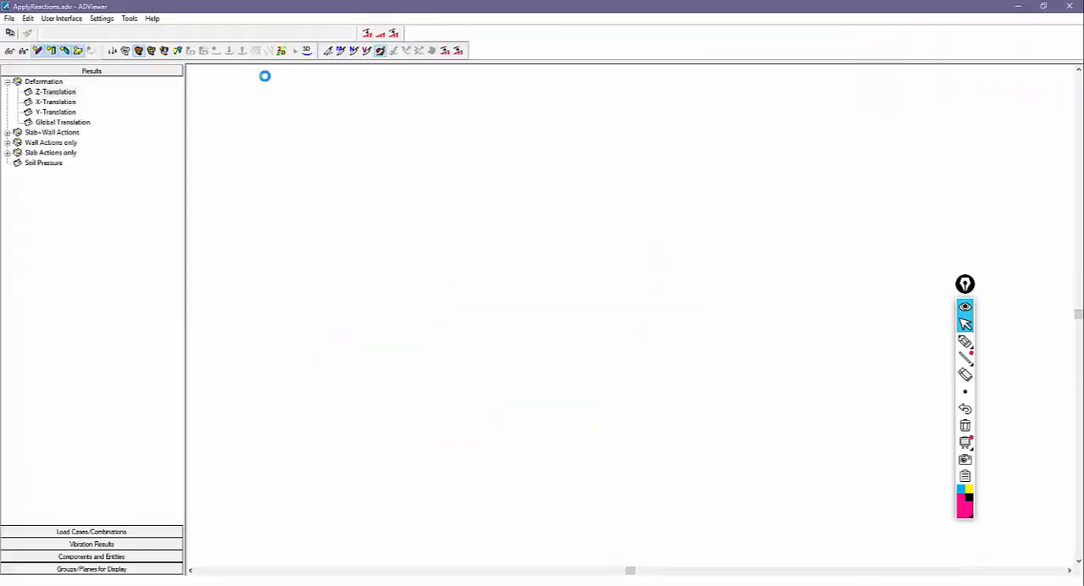
drag(579, 358, 634, 322)
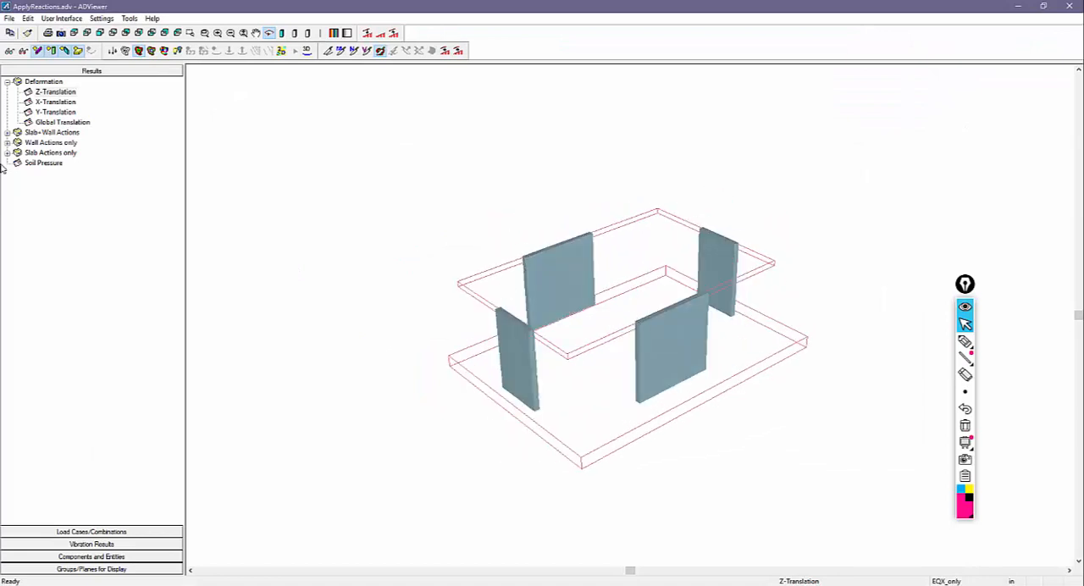
click(61, 114)
click(55, 92)
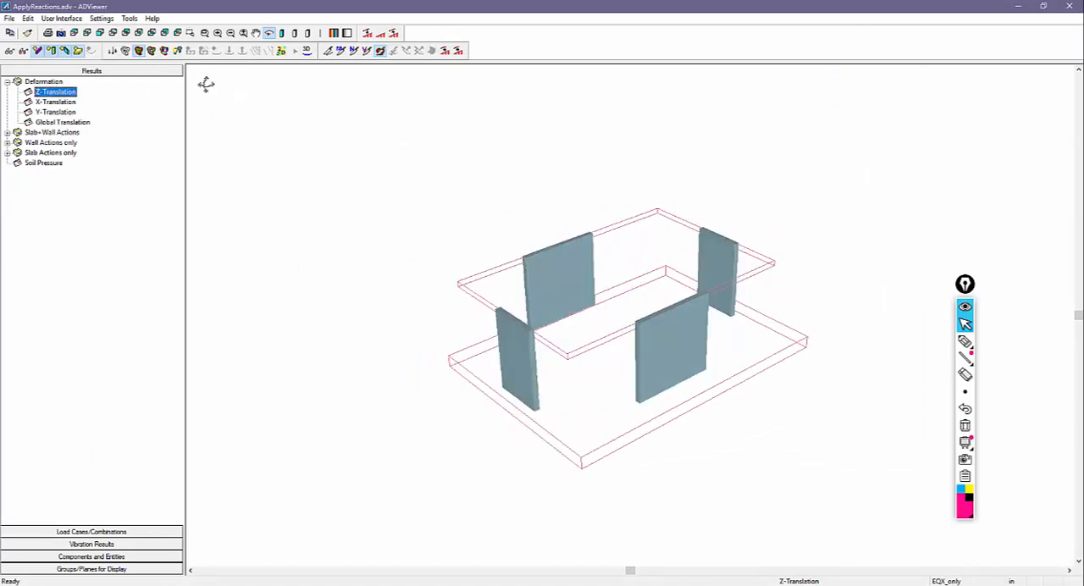
click(178, 50)
drag(480, 384, 476, 364)
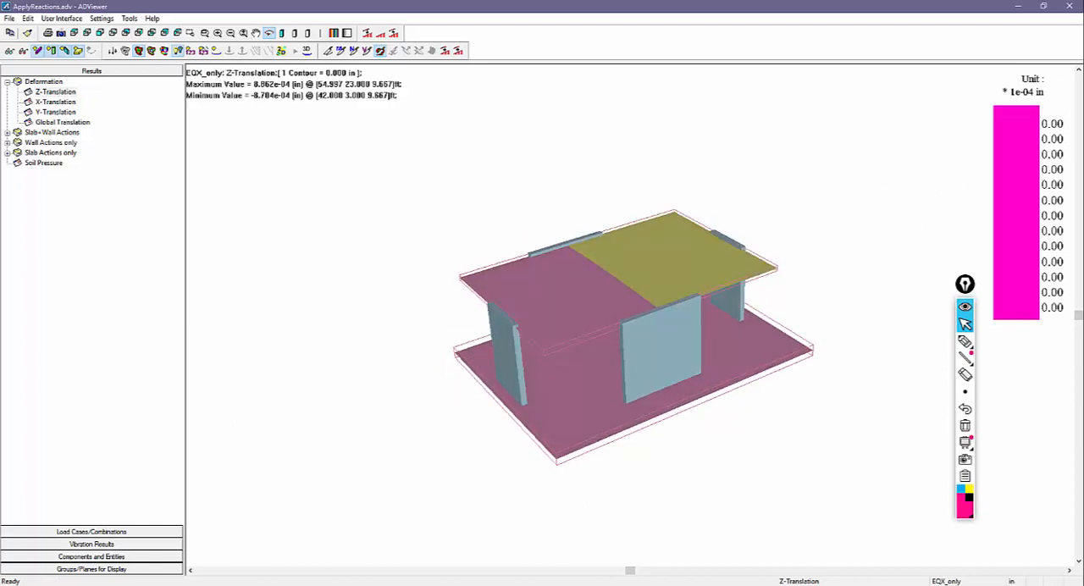
click(1069, 6)
Step: Make the upper level active, inspect the selfweight_only 3D deformed shape in ADViewer, and close the viewer
drag(647, 403, 839, 273)
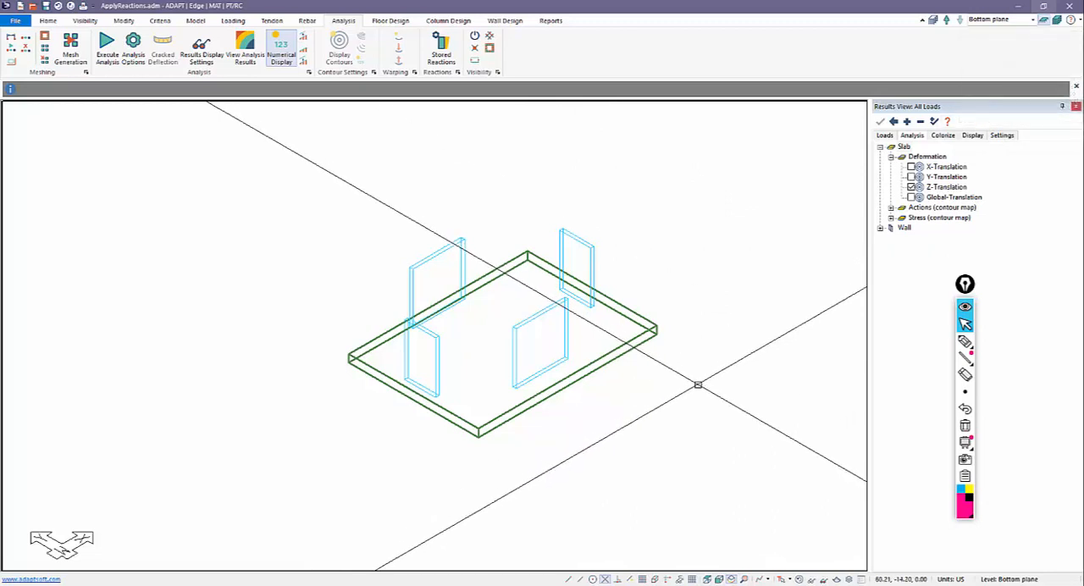
click(947, 20)
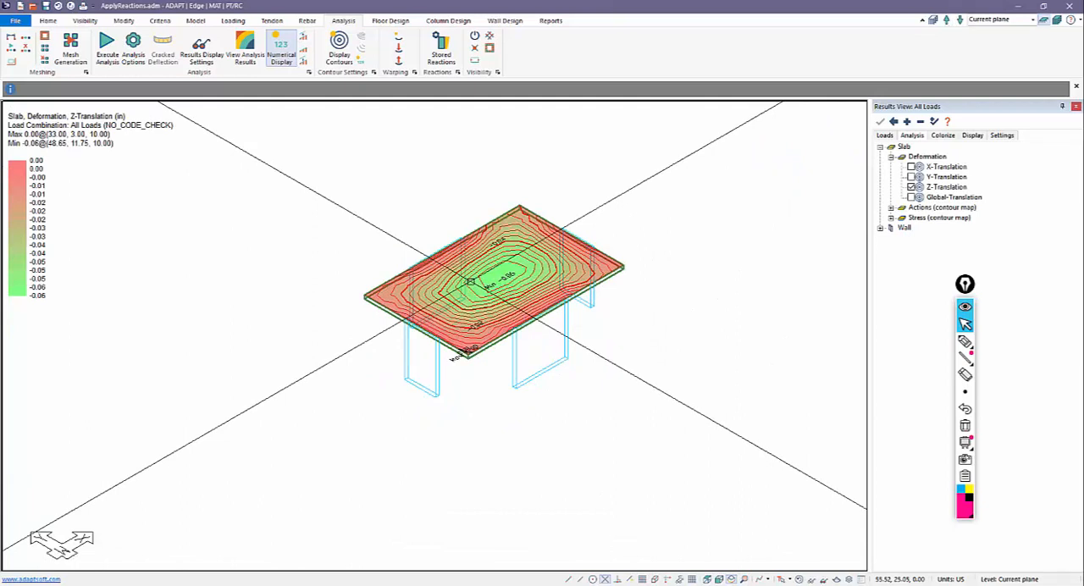
click(246, 51)
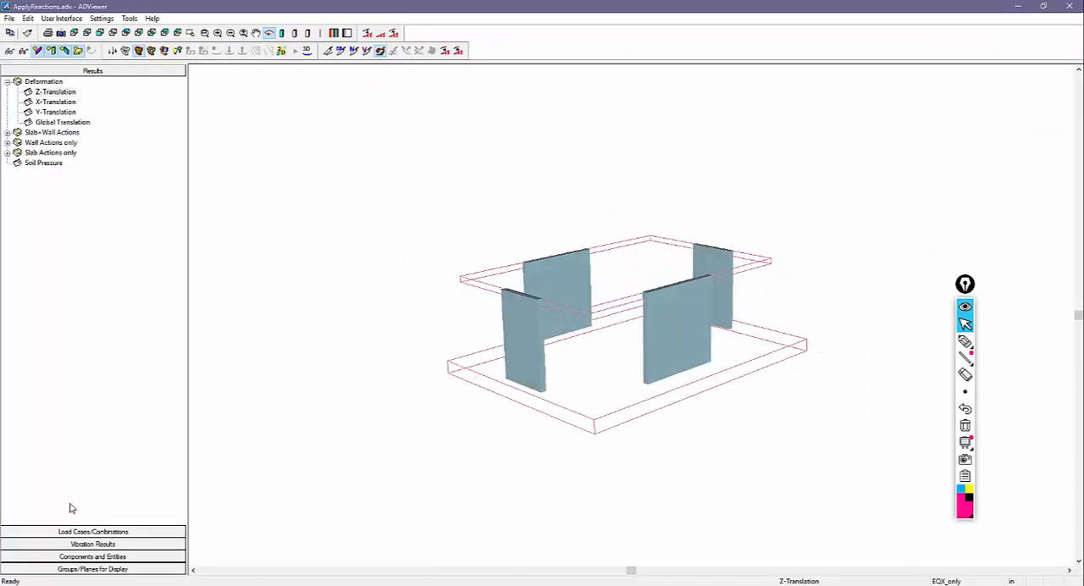
click(79, 531)
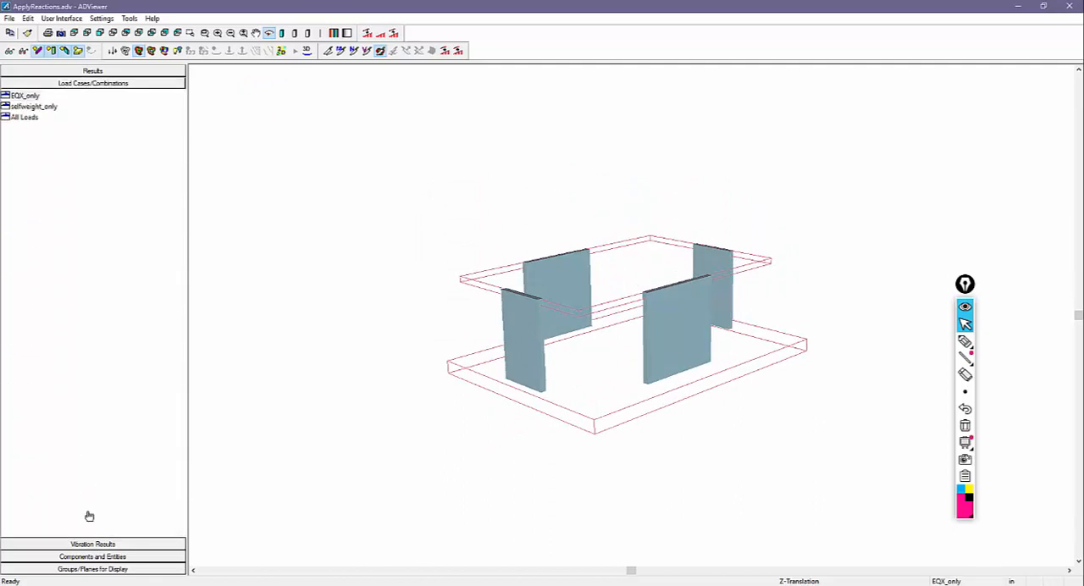
click(35, 107)
click(306, 50)
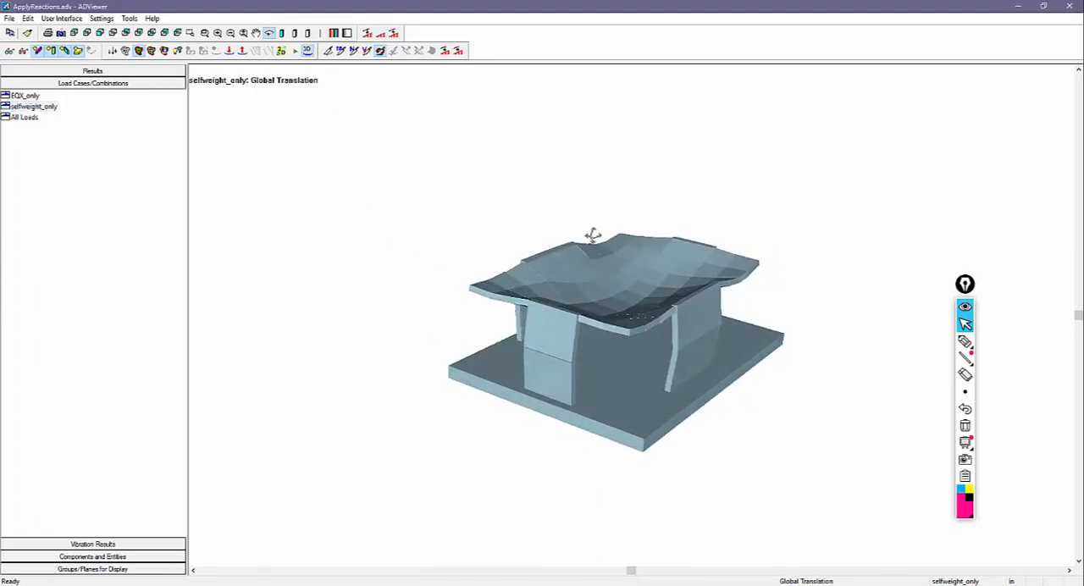
drag(618, 317, 589, 327)
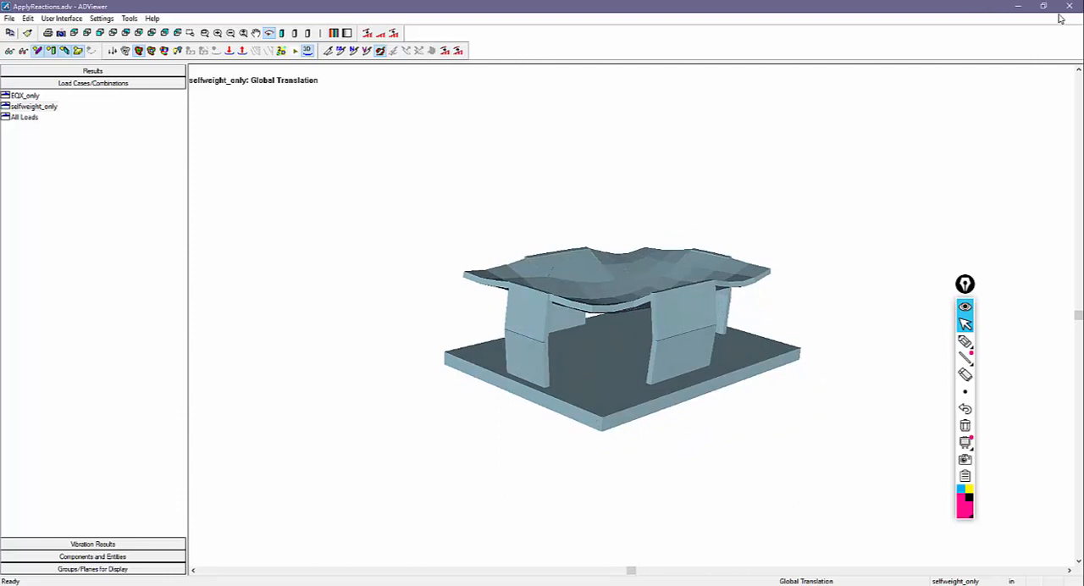
drag(487, 257, 482, 262)
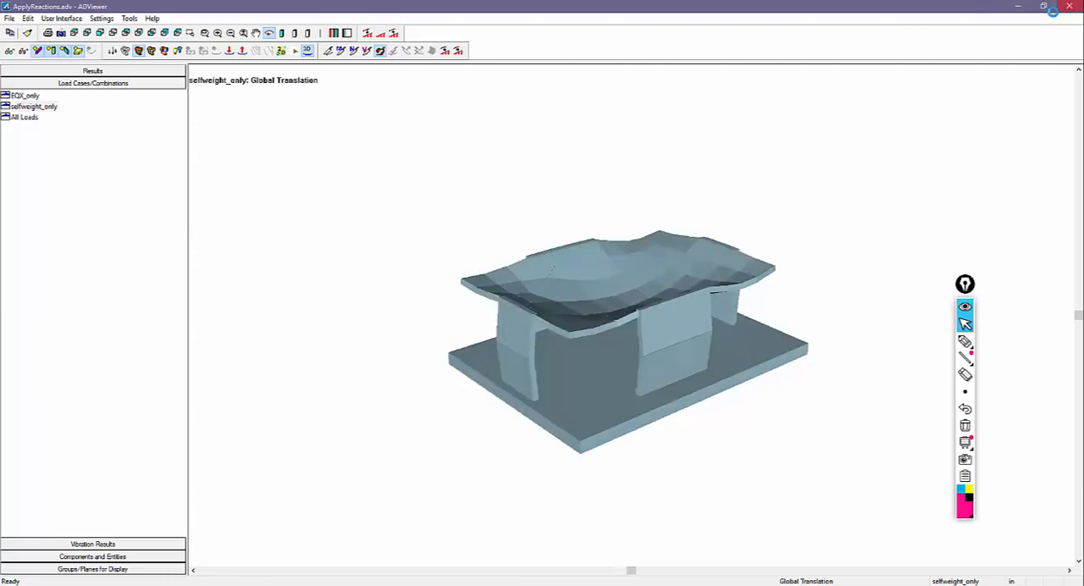
click(1069, 6)
Step: Select the selfweight_only combination in the Results View and display the walls' Axial Force from the combination actions
scroll(641, 318, down, 2)
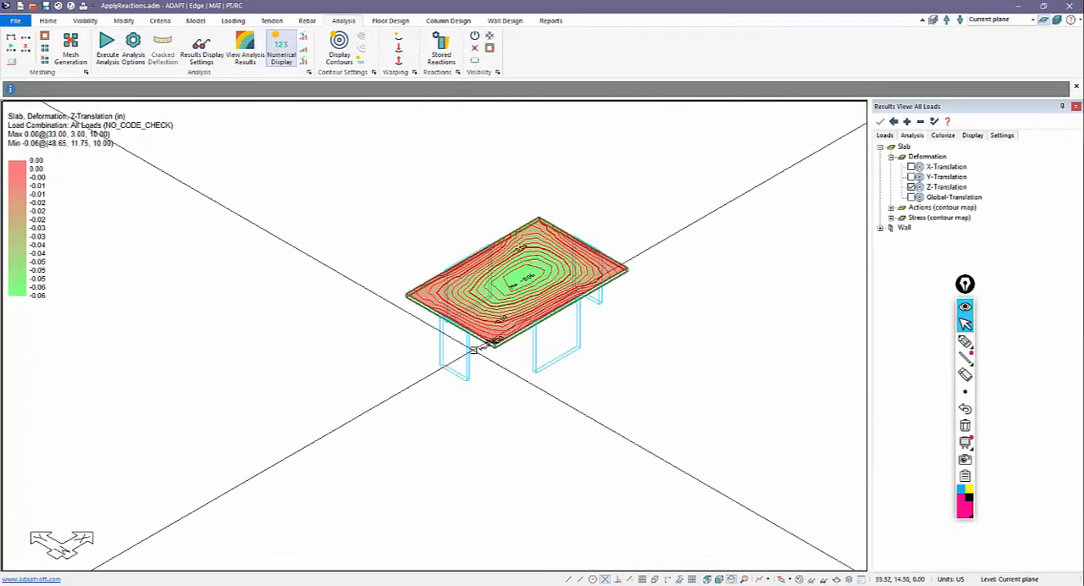
click(888, 136)
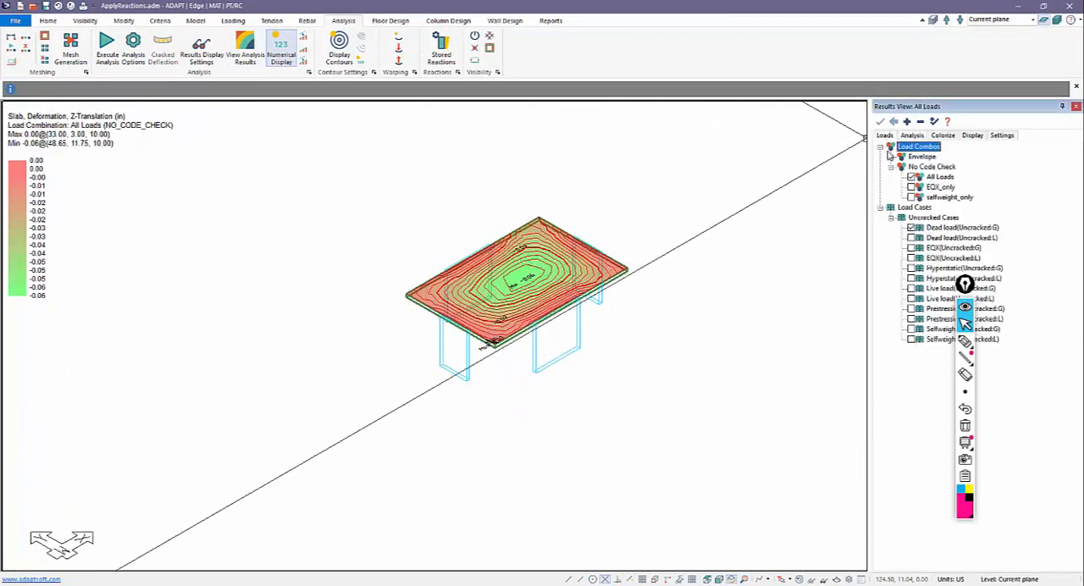
click(912, 196)
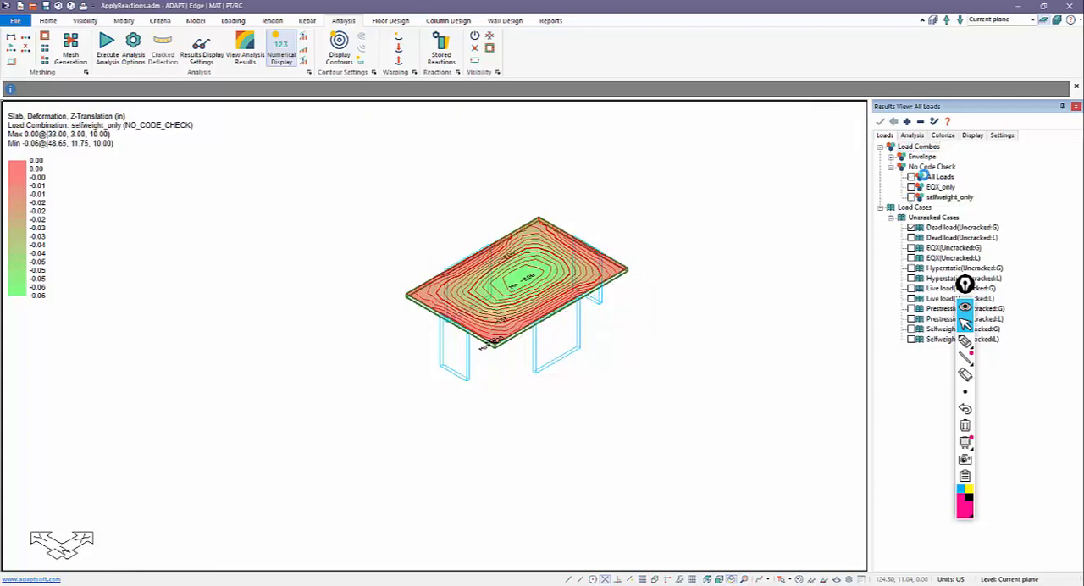
click(914, 139)
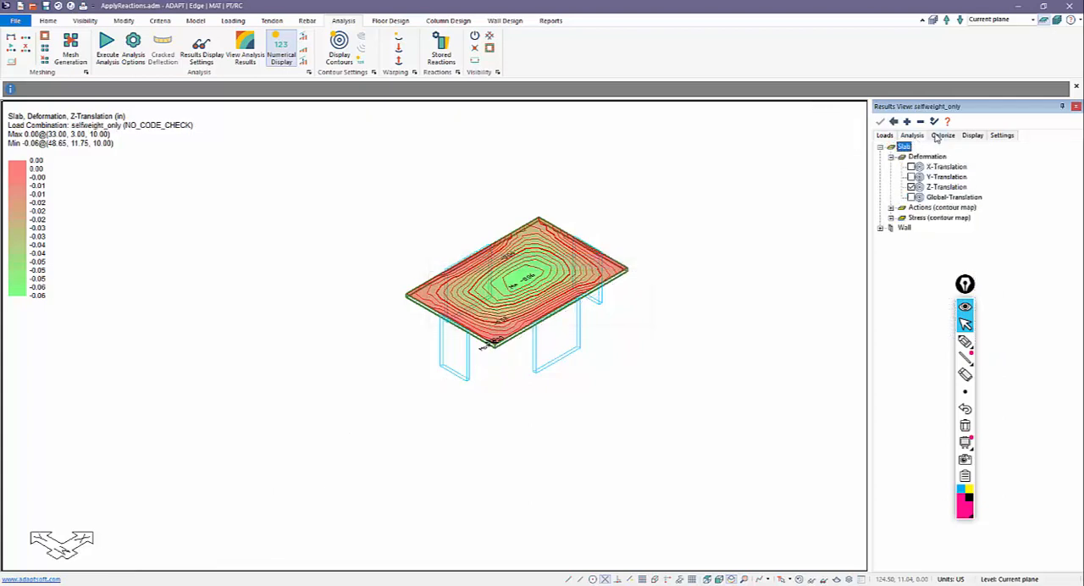
click(921, 122)
click(921, 123)
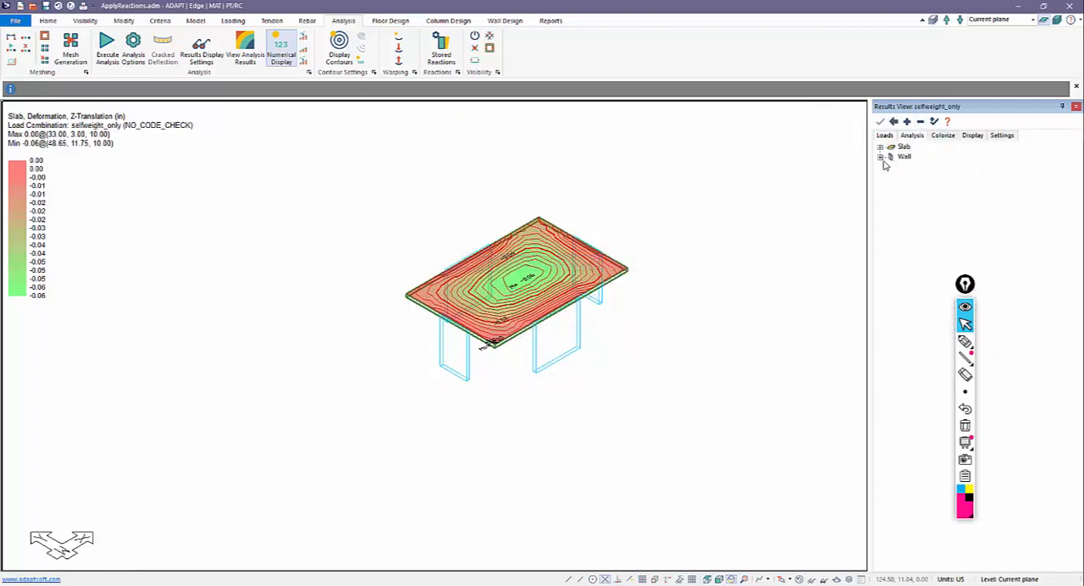
click(881, 159)
click(891, 176)
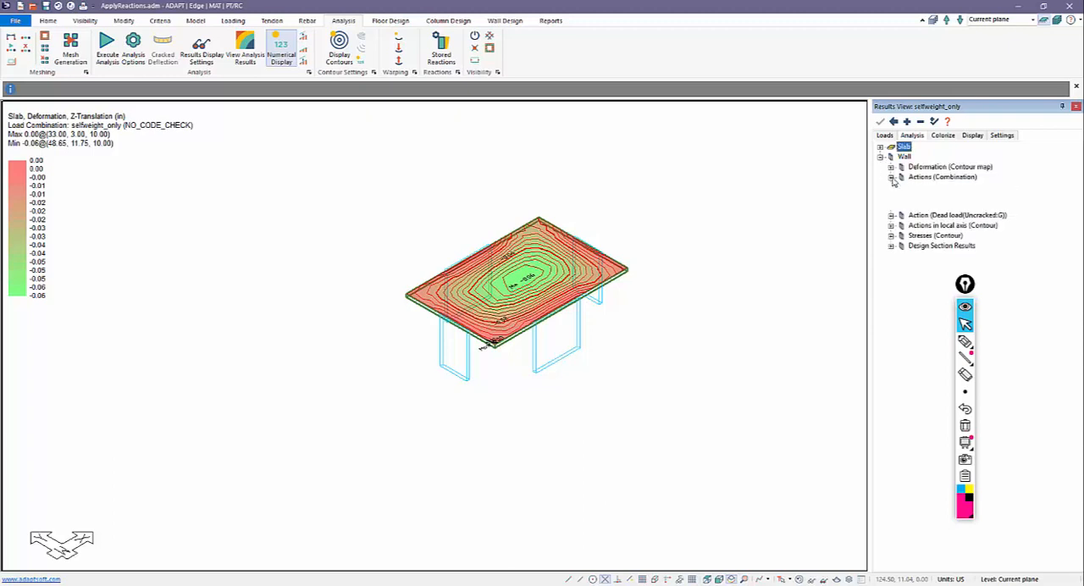
click(910, 187)
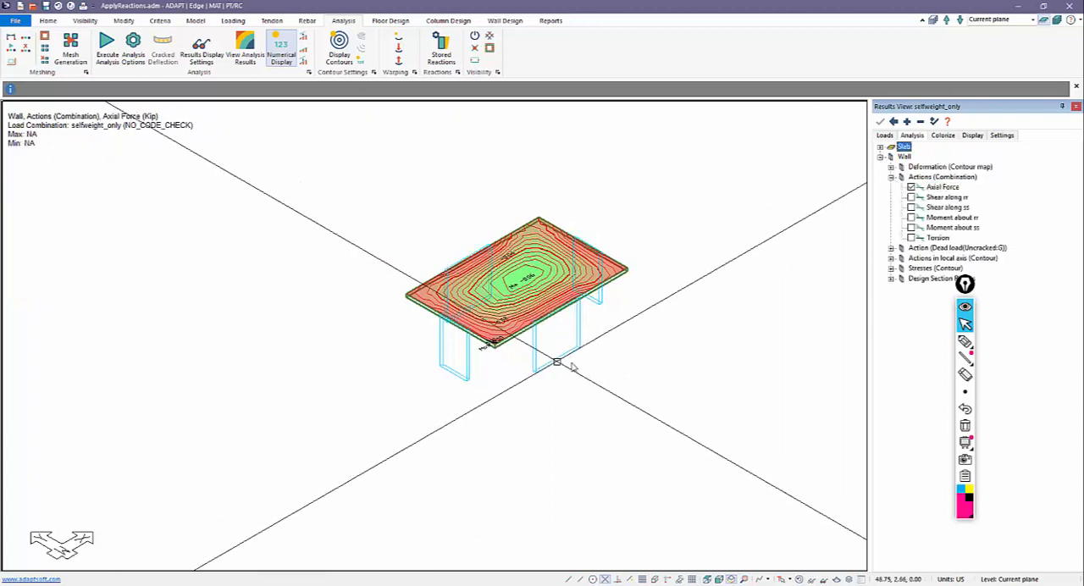
middle_drag(558, 363, 579, 369)
scroll(528, 292, up, 1)
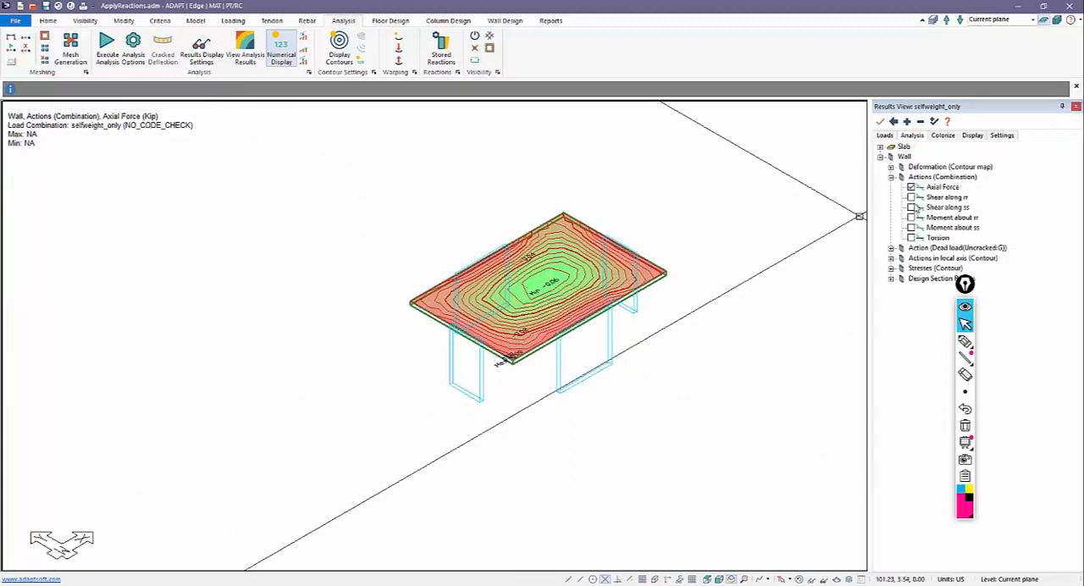
Step: Turn off the slab's Z-Translation deformation contours in the Results View
click(881, 147)
click(891, 158)
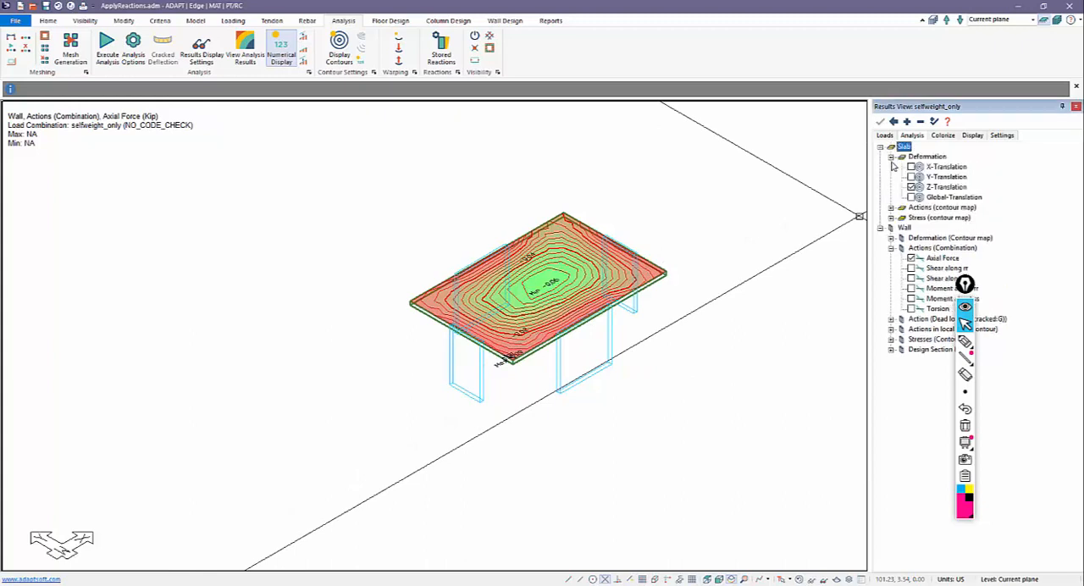
click(911, 187)
click(895, 121)
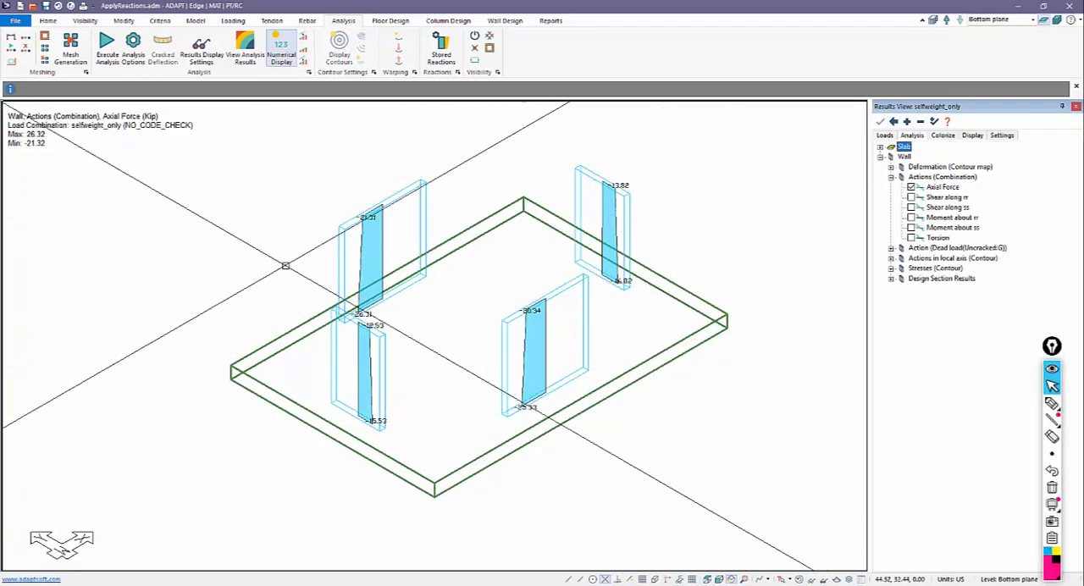
Step: Display the wall axial forces for the EQX_only combination and for the all loads combination
click(885, 136)
click(912, 177)
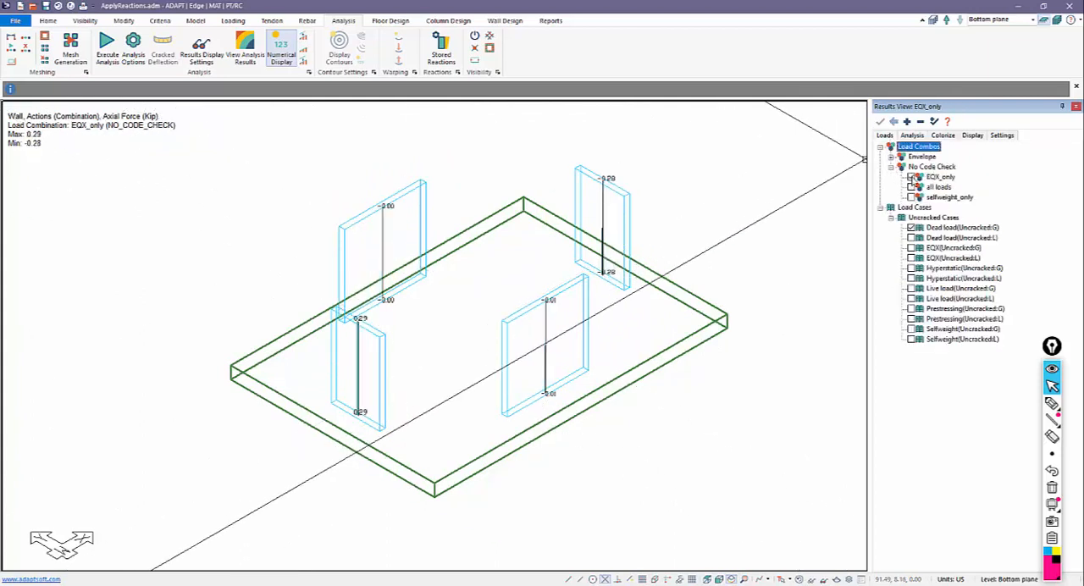
click(912, 187)
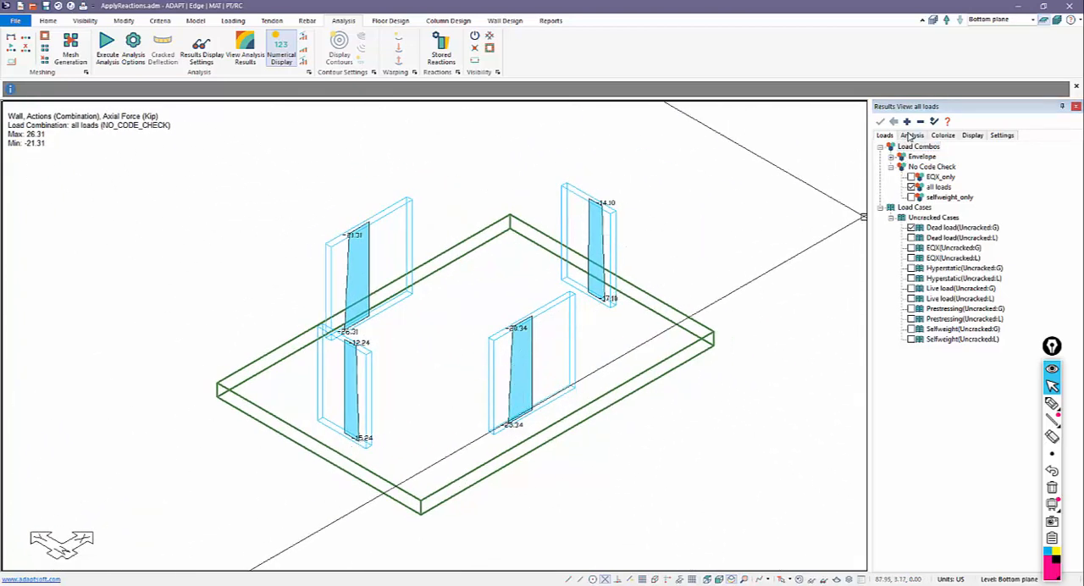
Step: Display the walls' Shear along rr and the Moment about ss for the EQX_only combination
click(912, 178)
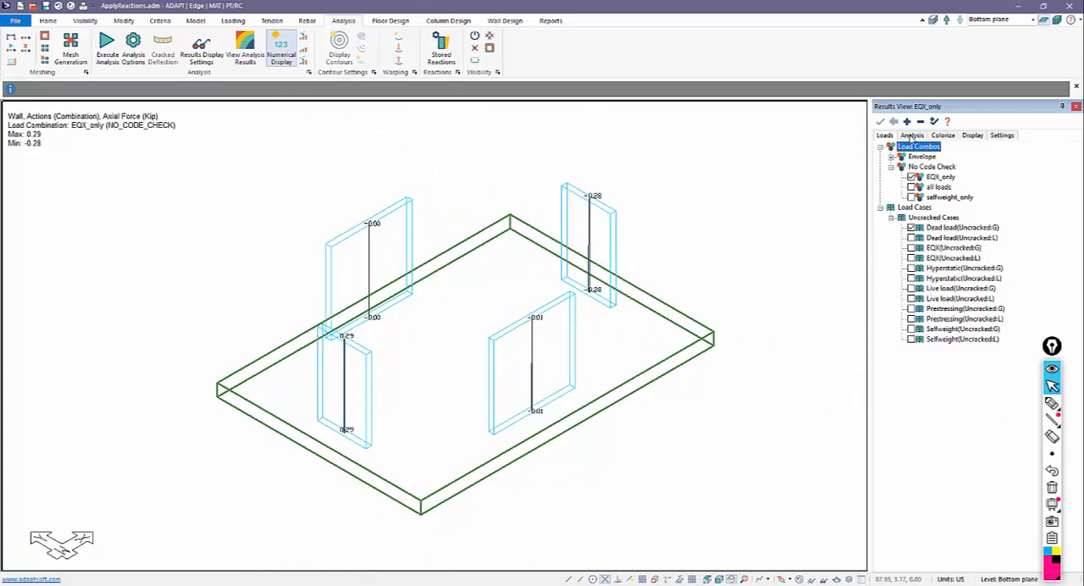
click(912, 136)
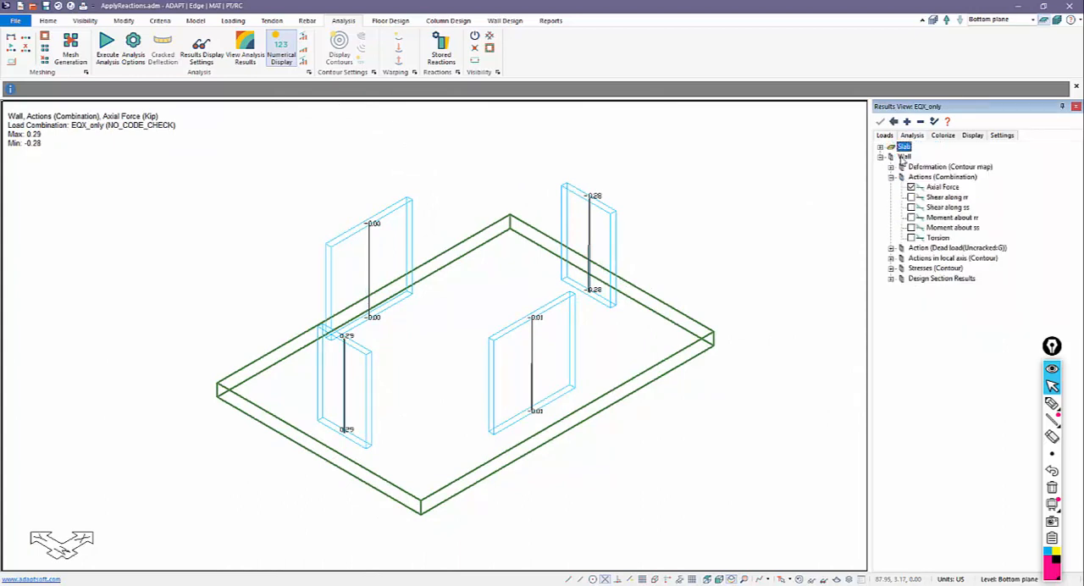
click(911, 197)
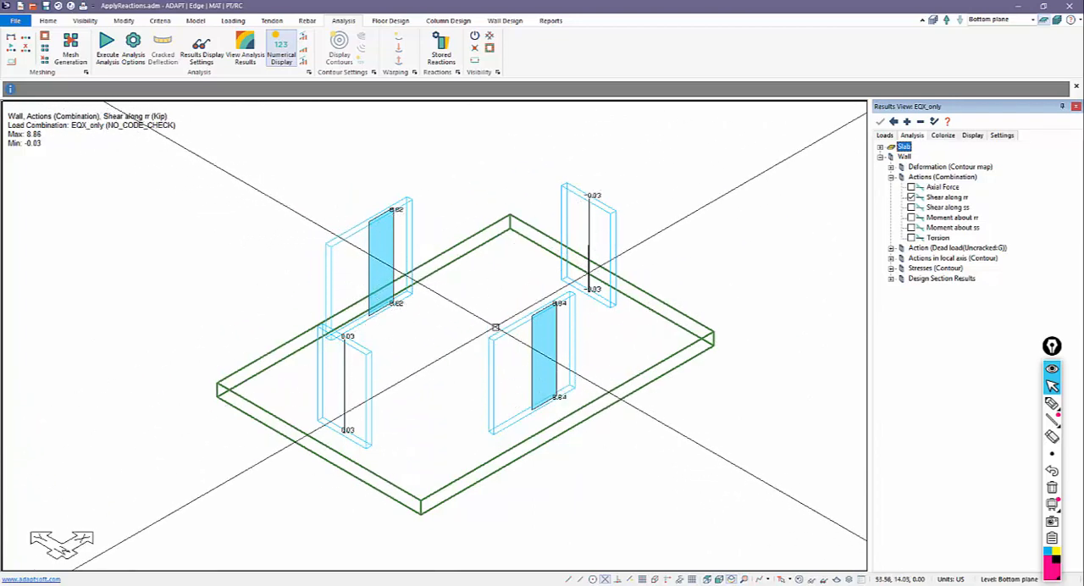
click(911, 227)
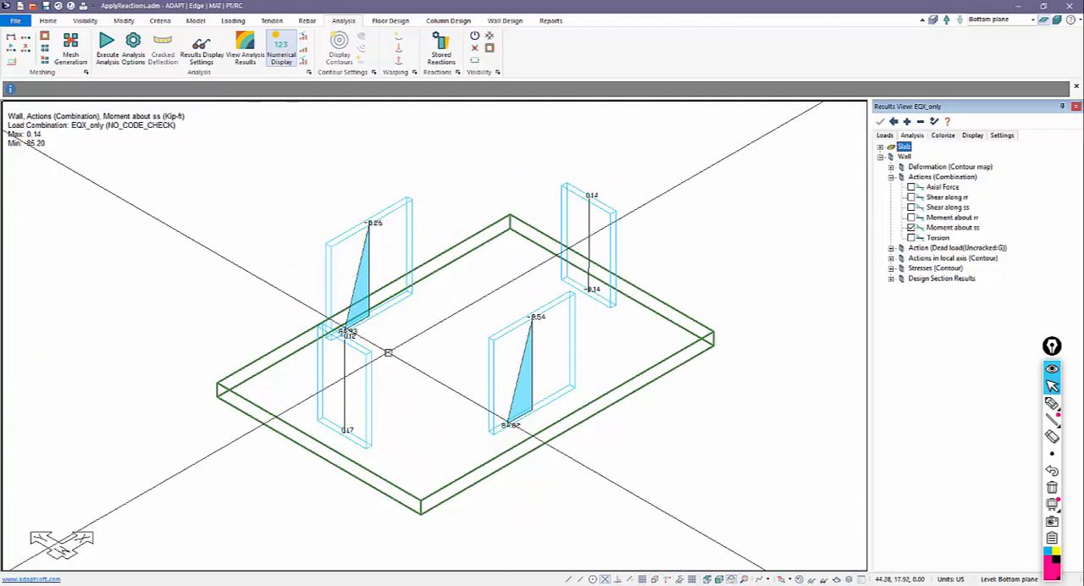
Step: Start executing the analysis and examine the options to include global analysis results
click(107, 46)
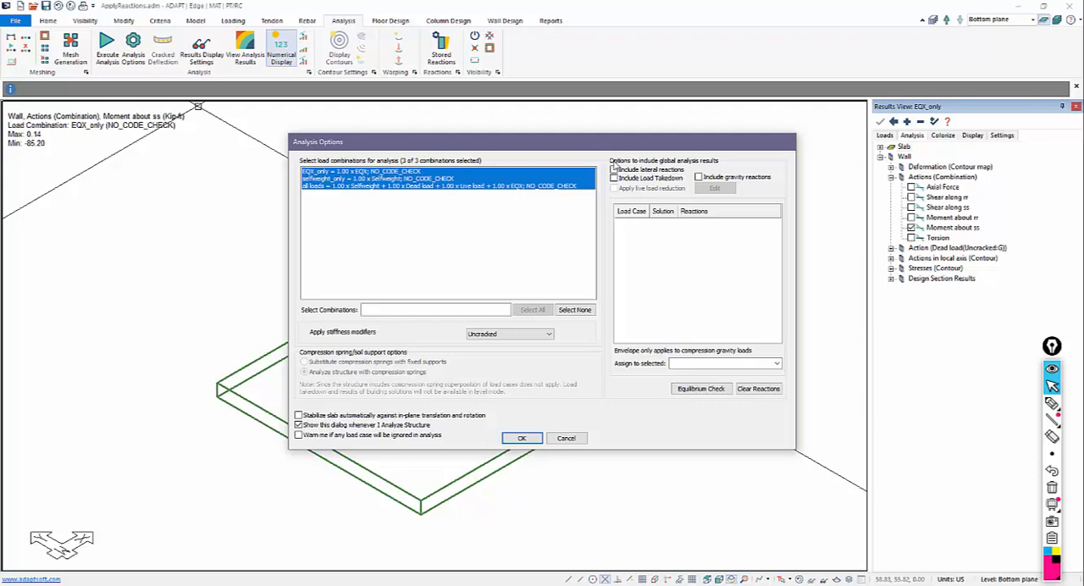
click(1052, 404)
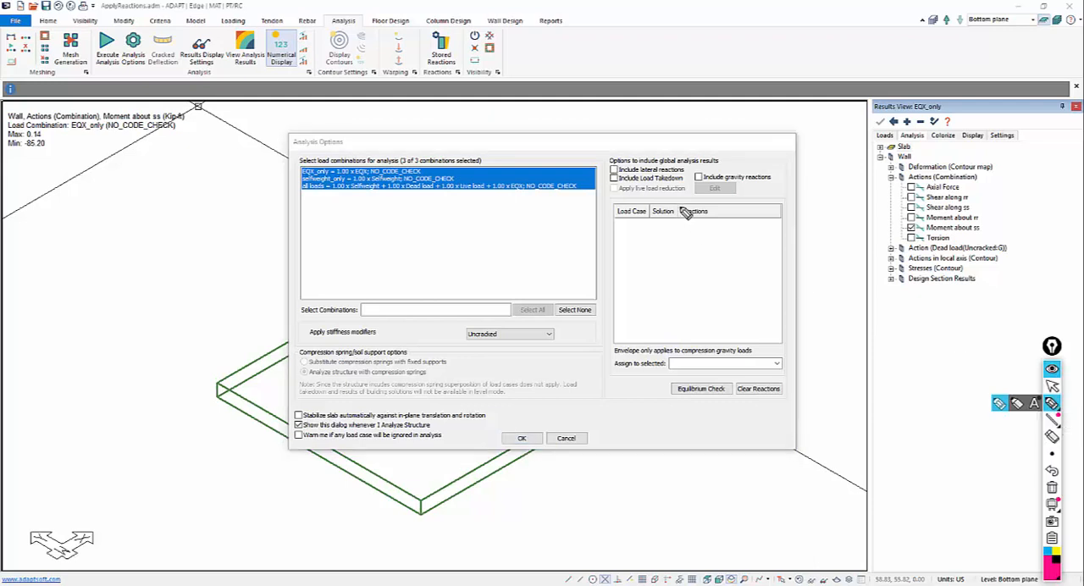
mouse_move(708, 154)
mouse_down()
mouse_move(686, 145)
mouse_move(682, 213)
mouse_move(693, 150)
mouse_up()
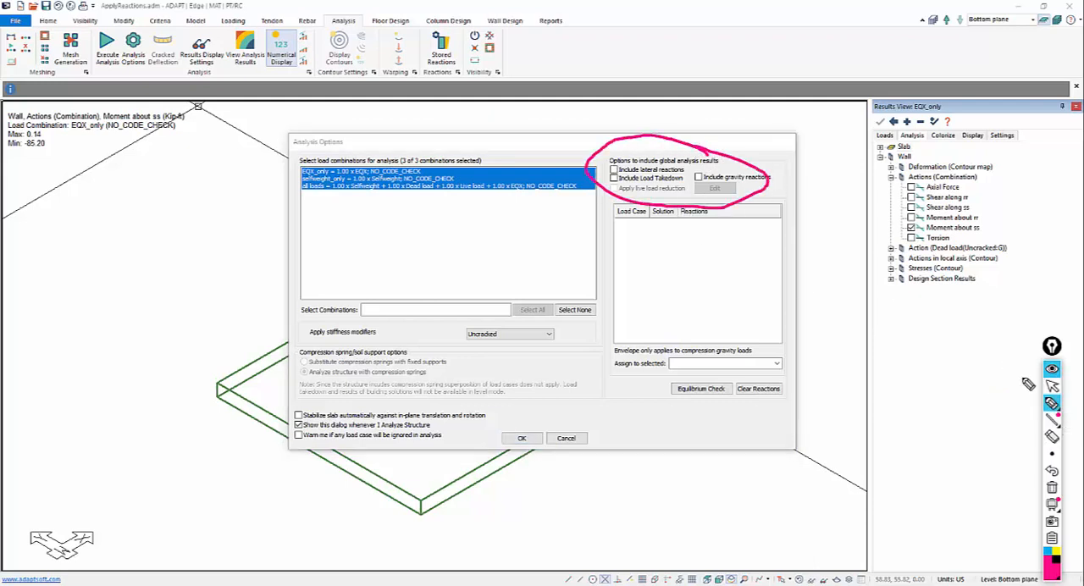
click(1053, 488)
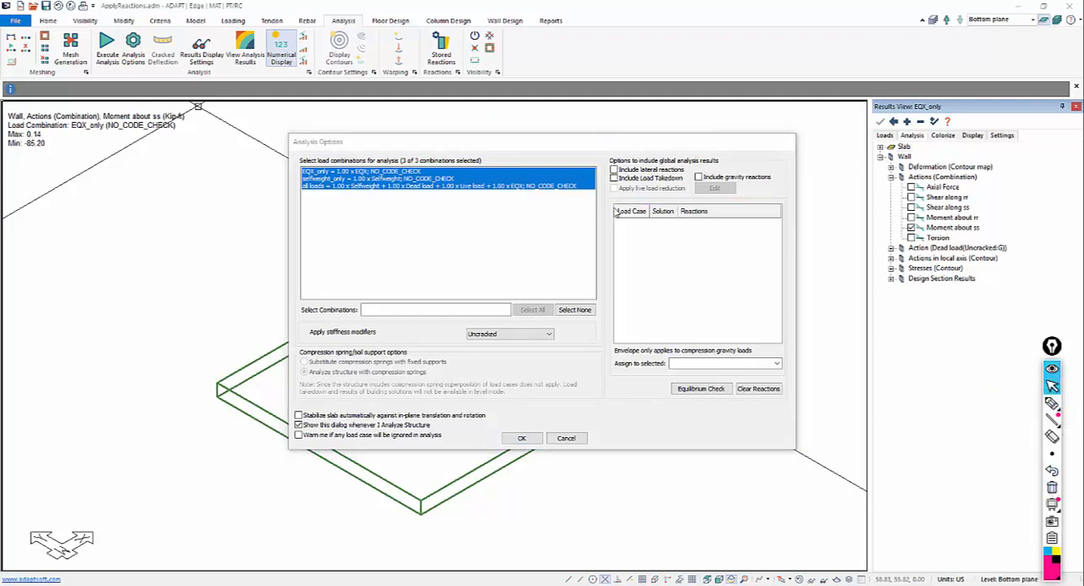
click(725, 170)
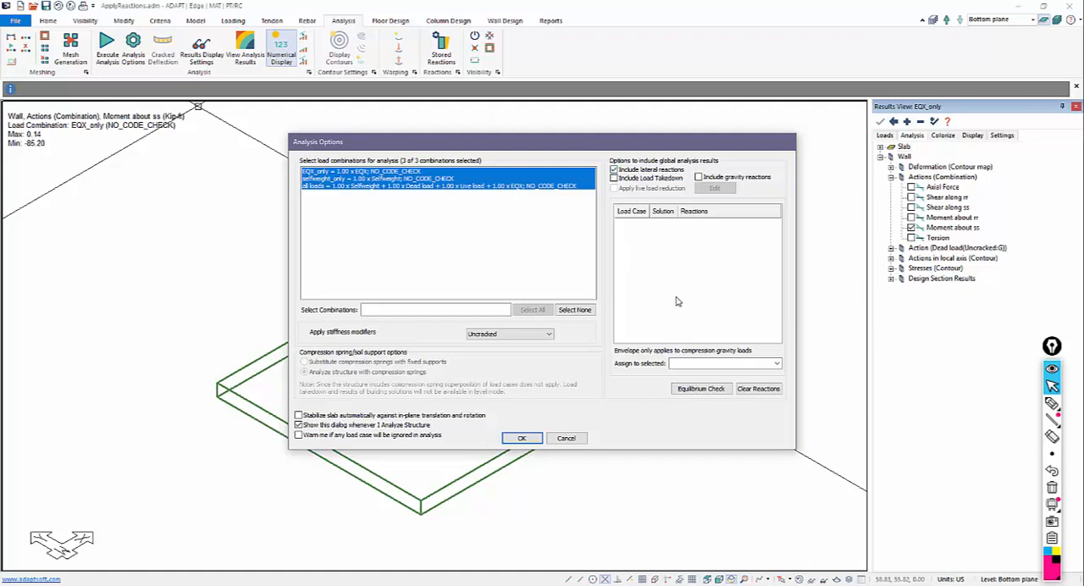
Step: Try including the load takedown and select the Dead load, Live load, Selfweight and EQX load cases in turn
click(614, 178)
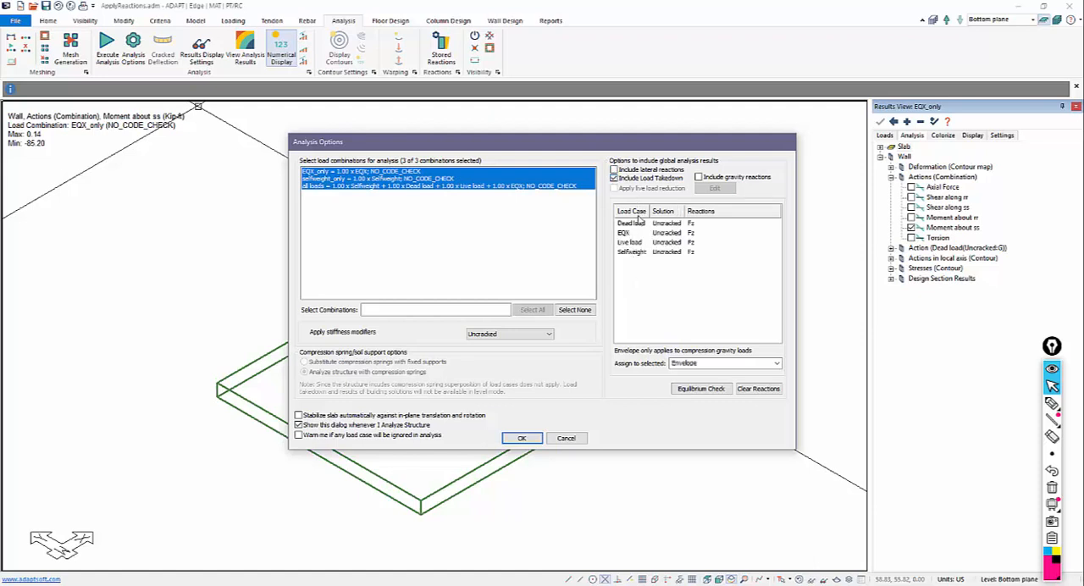
click(632, 224)
click(630, 243)
click(630, 252)
click(624, 234)
Step: Include gravity reactions instead of the load takedown and run the analysis for all three load combinations
click(698, 177)
click(525, 439)
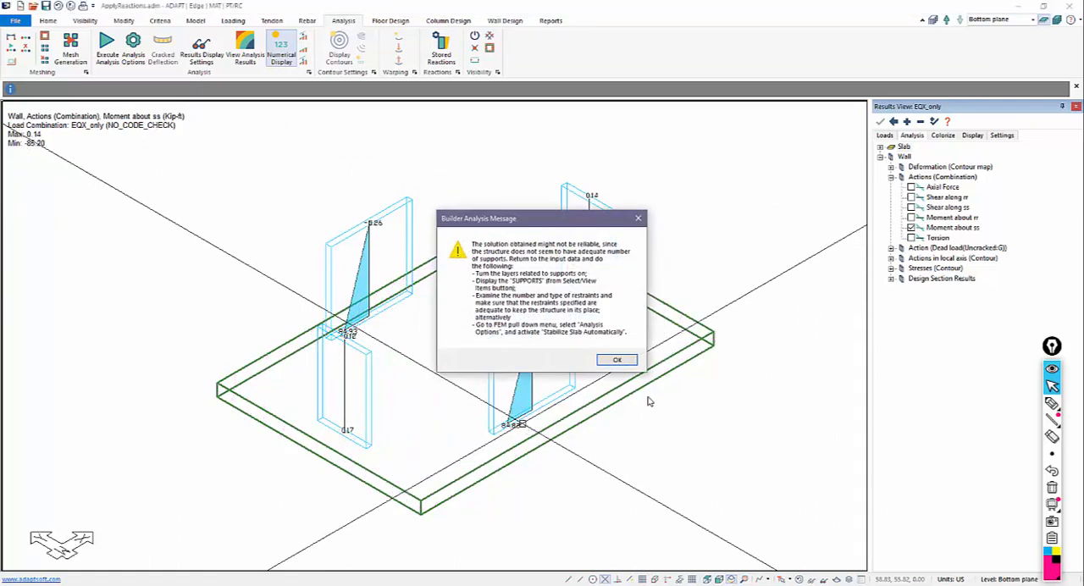
click(618, 361)
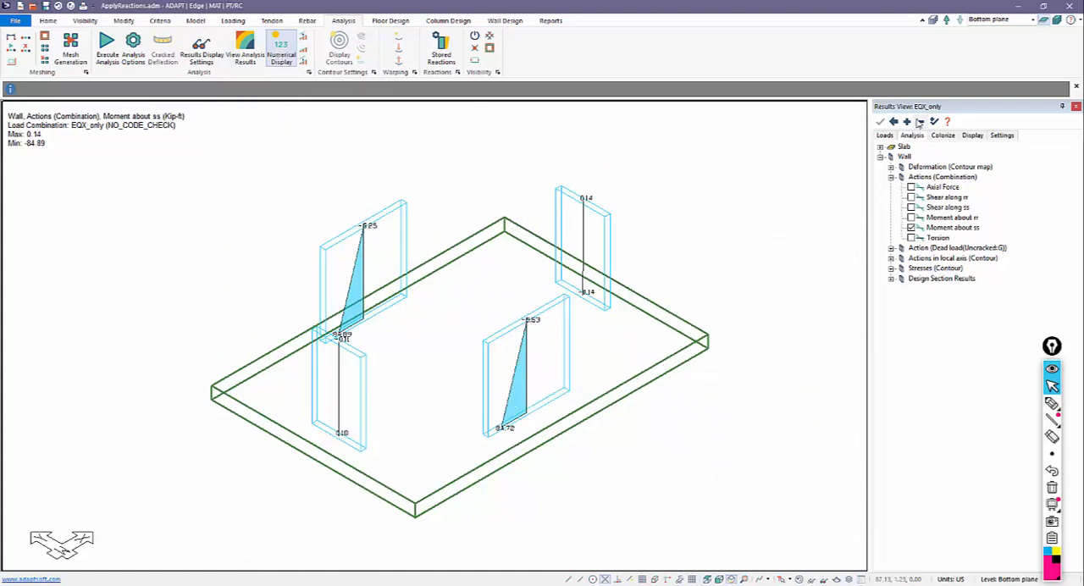
Step: Display the slab's Z-Translation deformation contours for the EQX_only combination
click(889, 158)
click(903, 146)
click(881, 148)
click(891, 157)
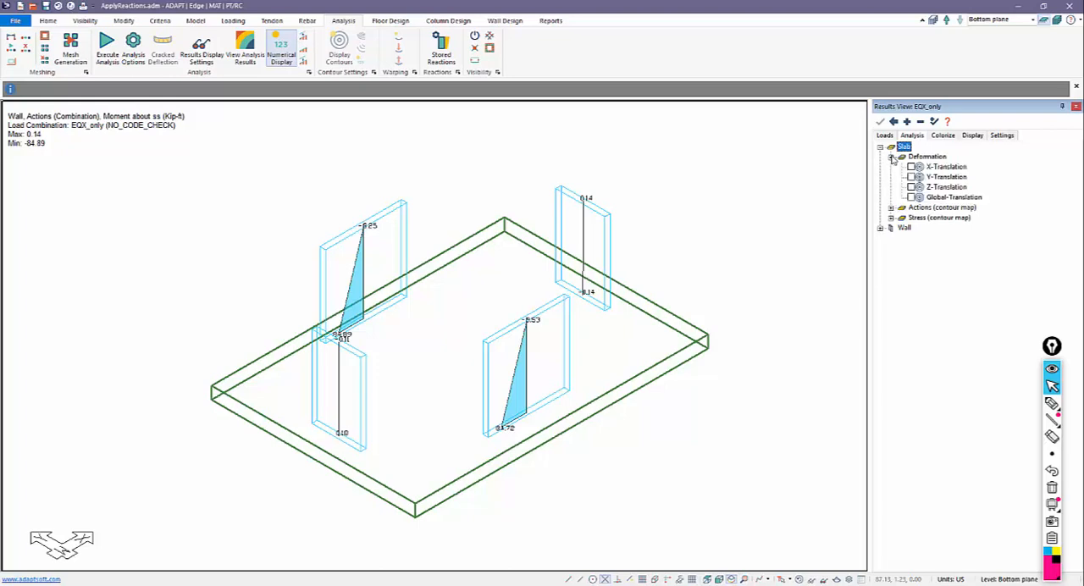
click(912, 186)
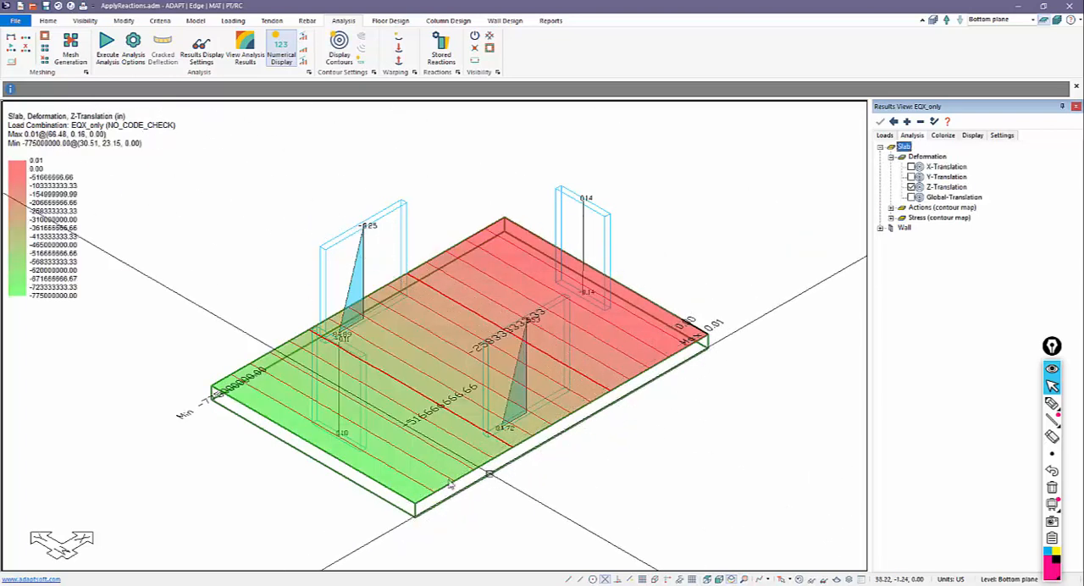
middle_drag(298, 487, 328, 457)
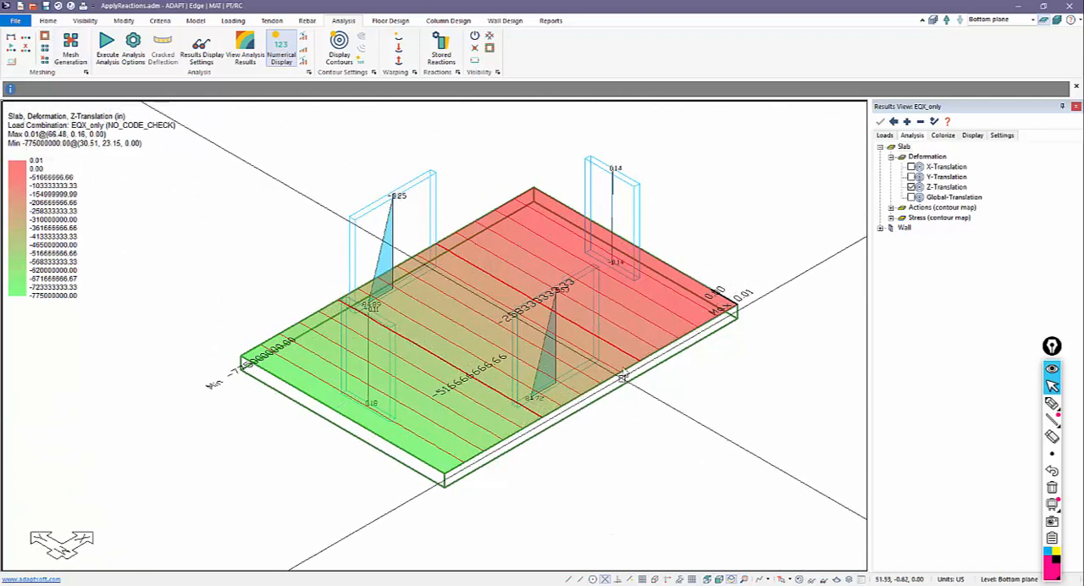
Step: Render the model in 3D, inspect the EQX_only deformed shape and slab contour, and close the viewer
click(85, 20)
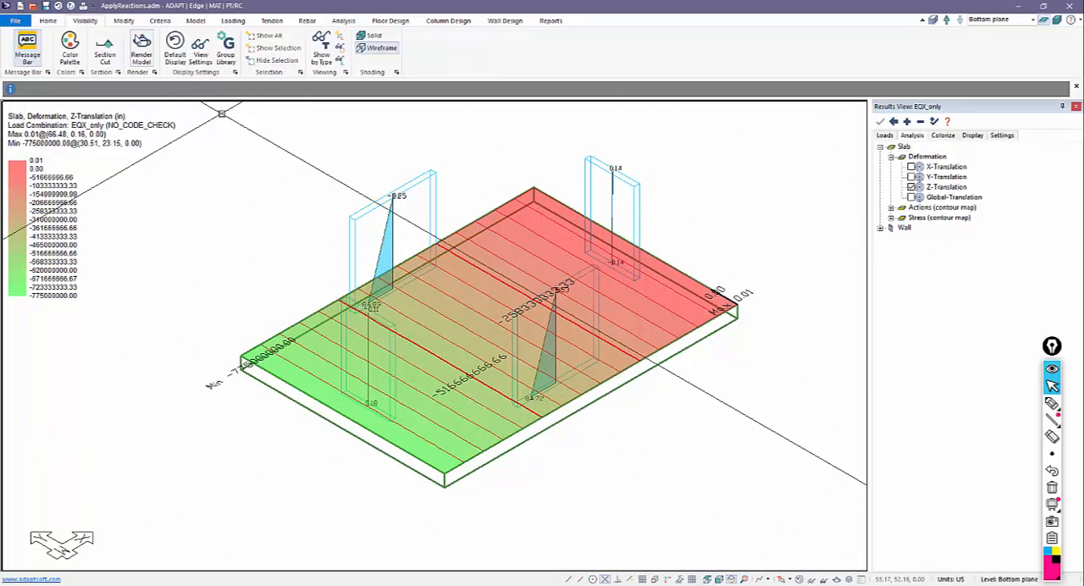
click(140, 44)
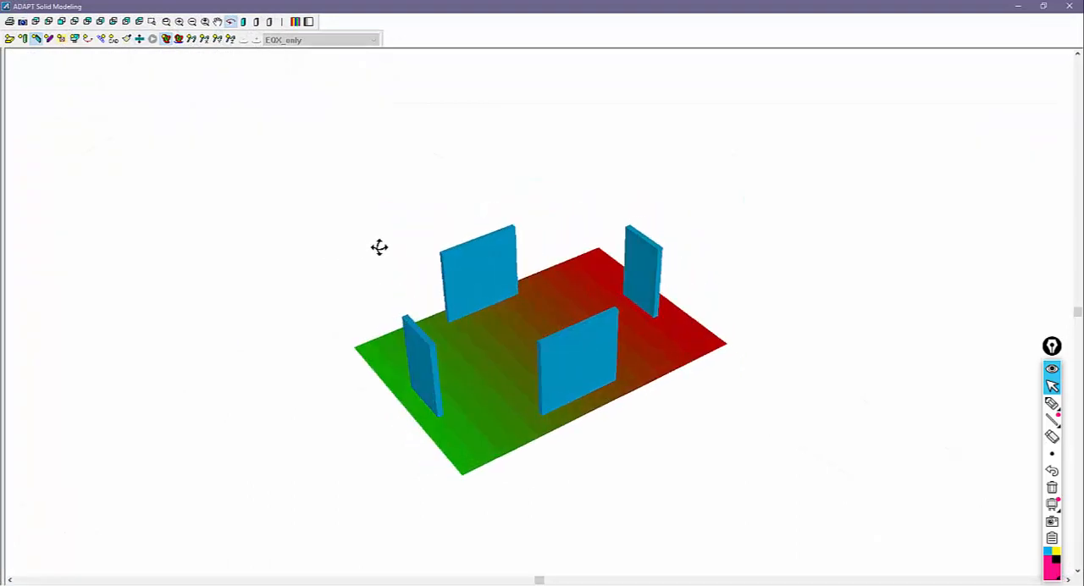
click(230, 39)
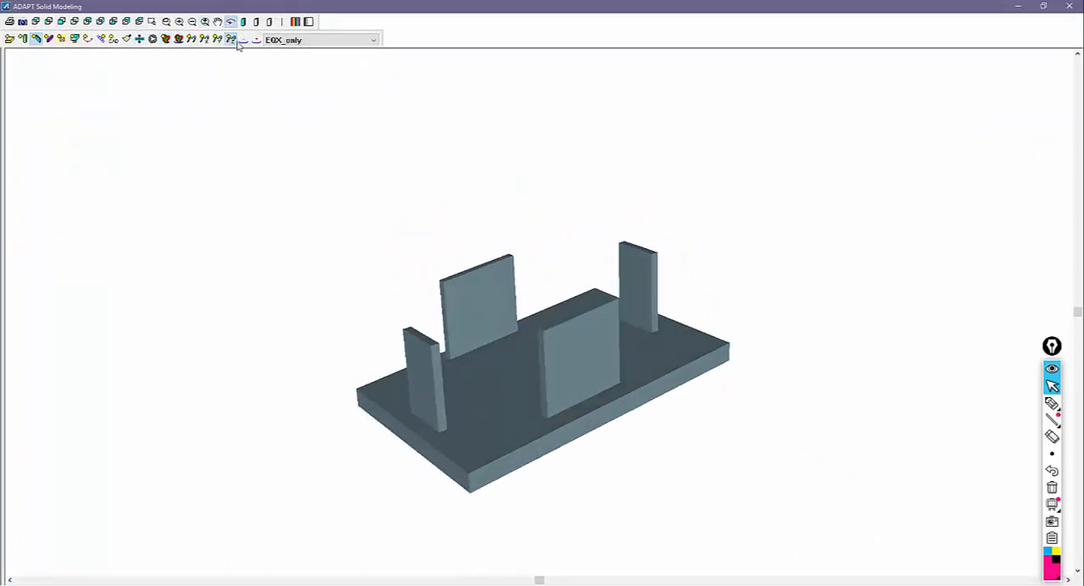
click(179, 40)
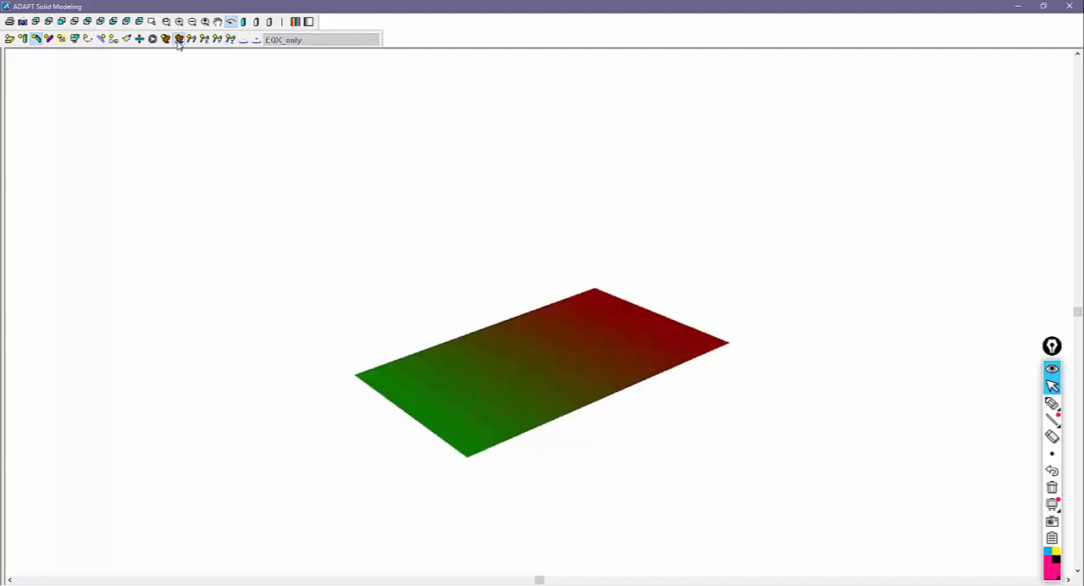
click(179, 40)
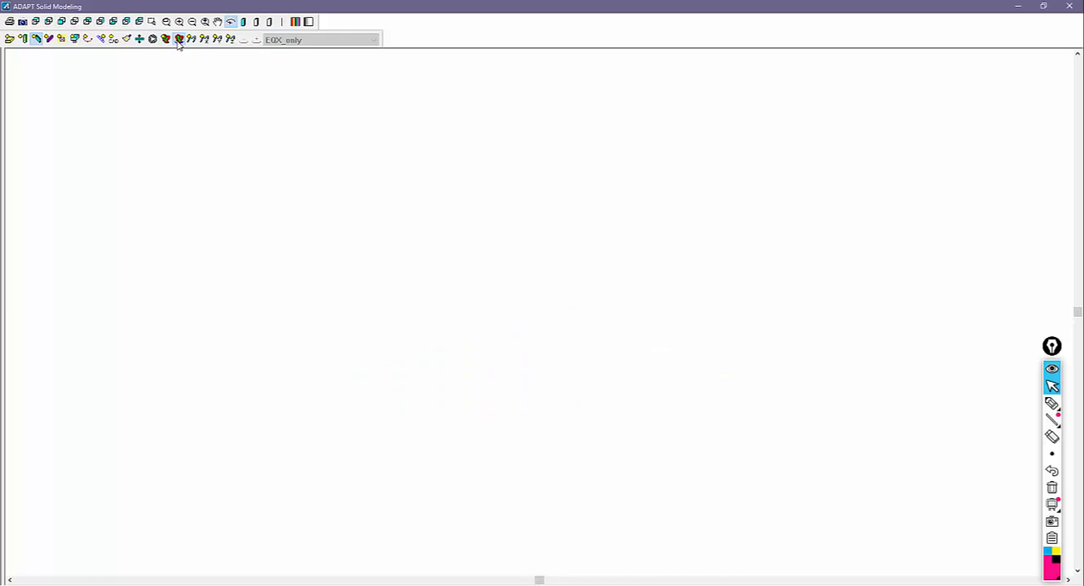
click(178, 39)
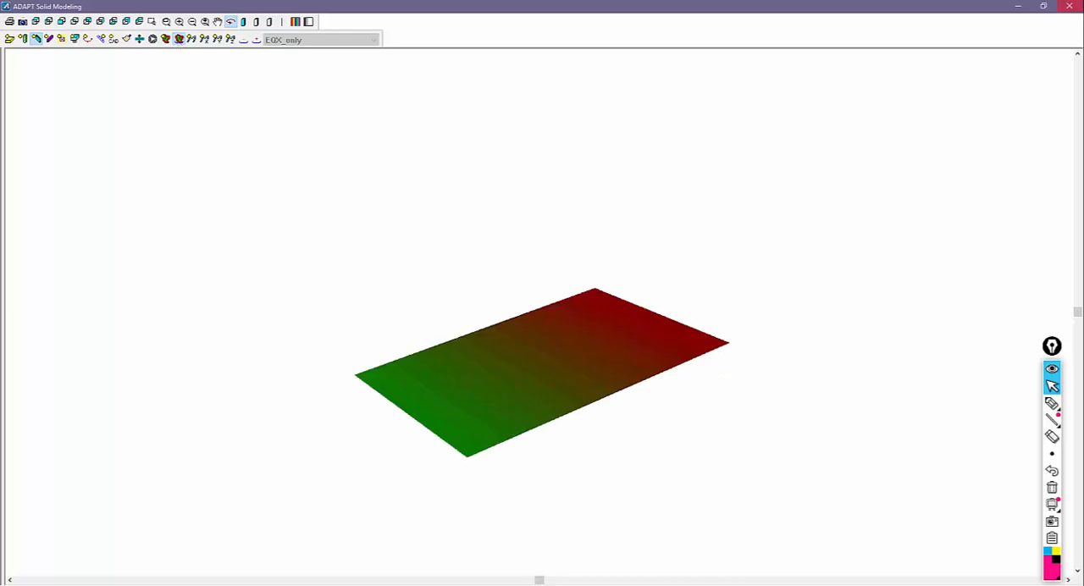
click(1069, 6)
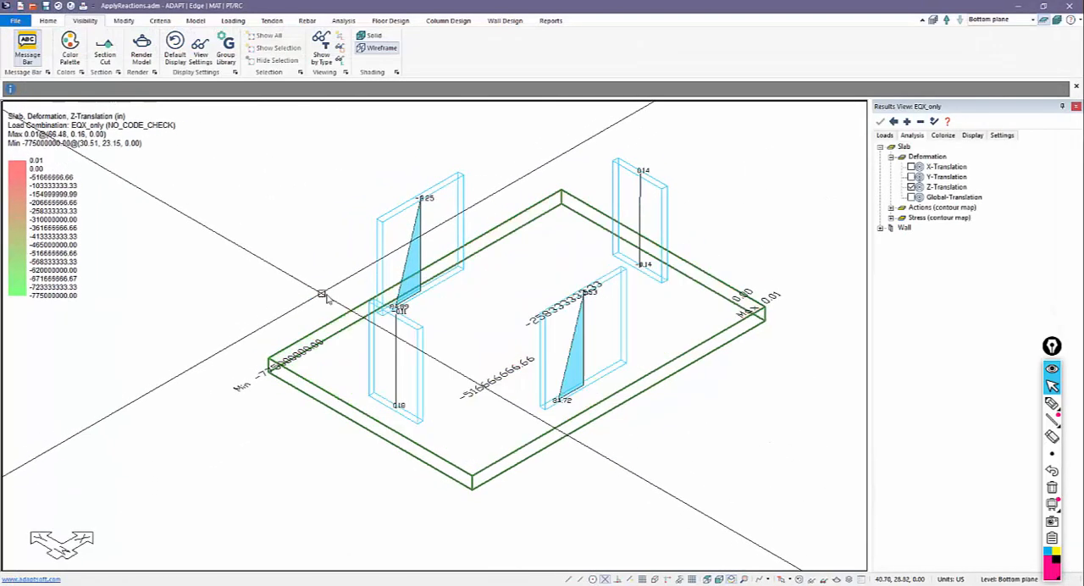
Step: Clear the slab deformation contours, select the selfweight_only combination, and display the slab's Z-Translation for it
click(911, 187)
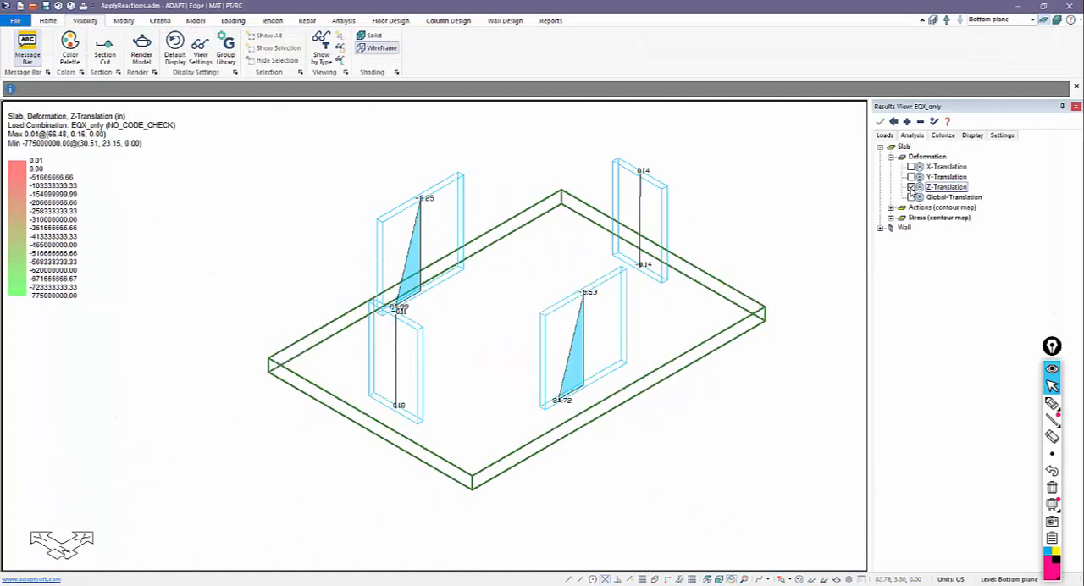
click(884, 136)
click(911, 196)
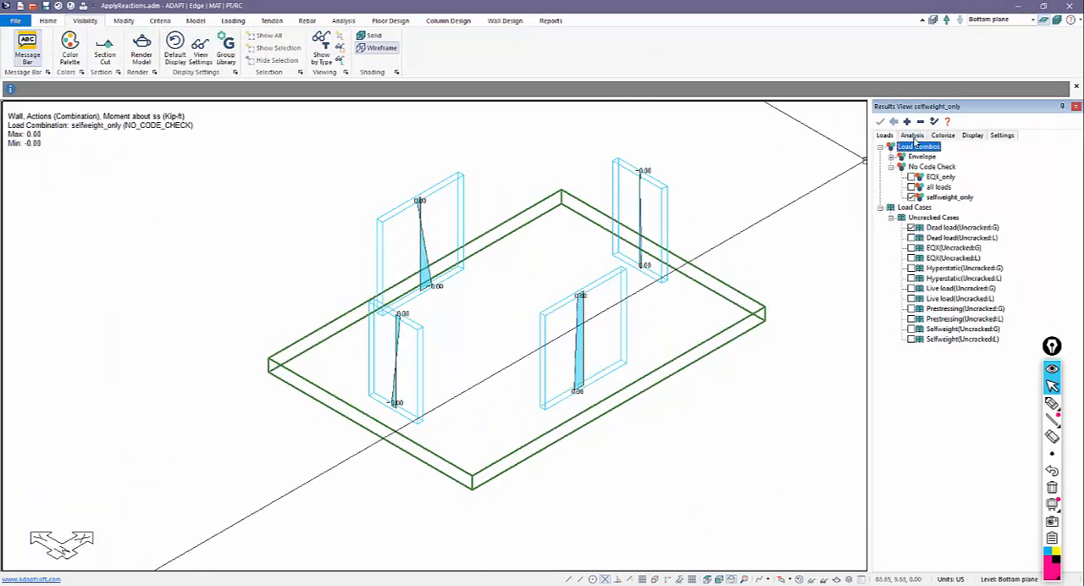
click(914, 138)
click(912, 187)
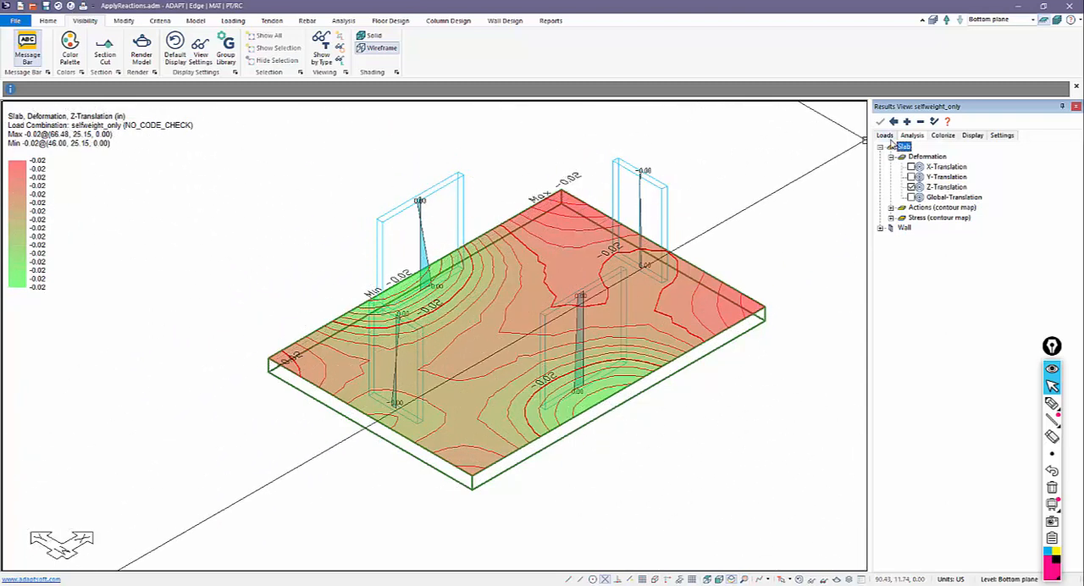
Step: Display the slab's Z-Translation contours for the all loads combination
click(886, 137)
click(911, 187)
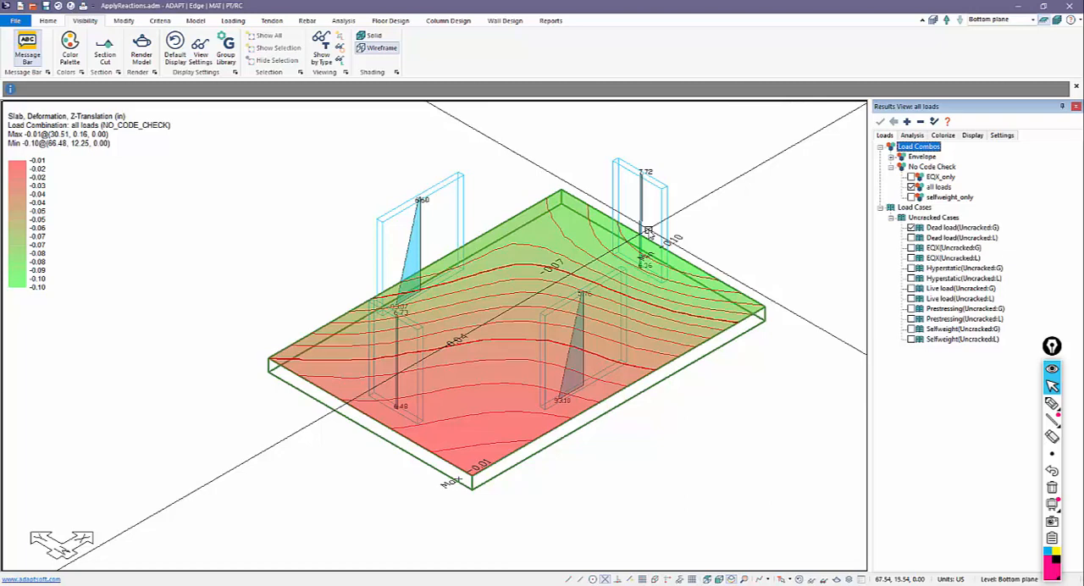
scroll(487, 326, down, 2)
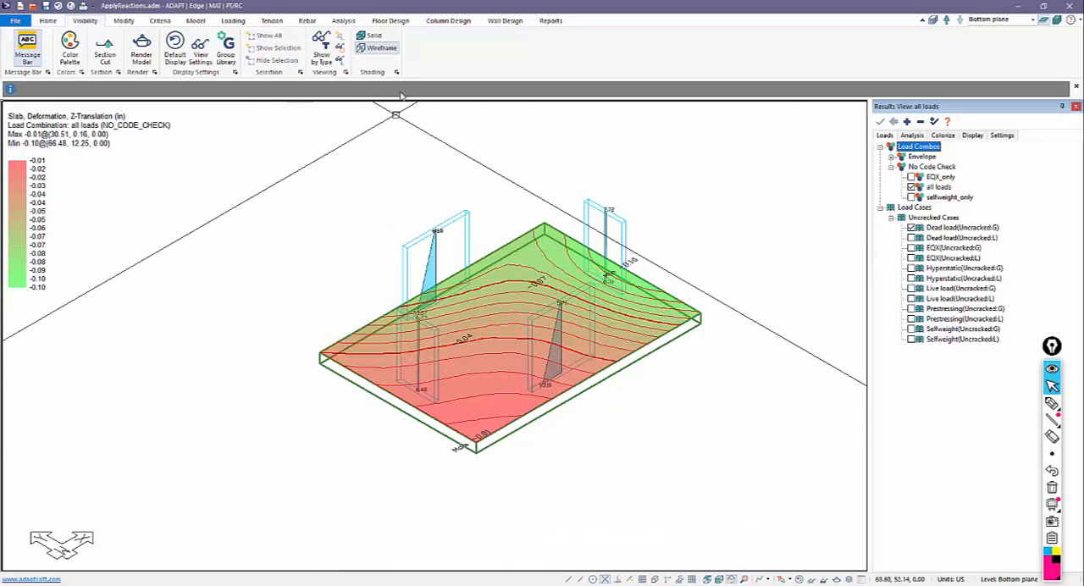
Step: Rerun the analysis for only the selfweight_only and all loads combinations, save the solution, and select the all loads results
click(343, 21)
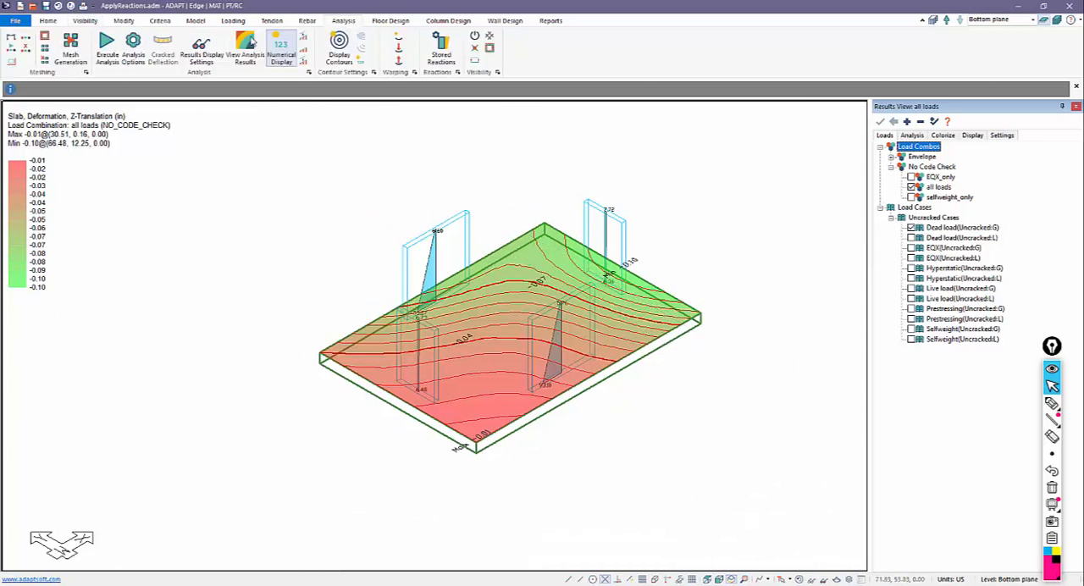
click(133, 50)
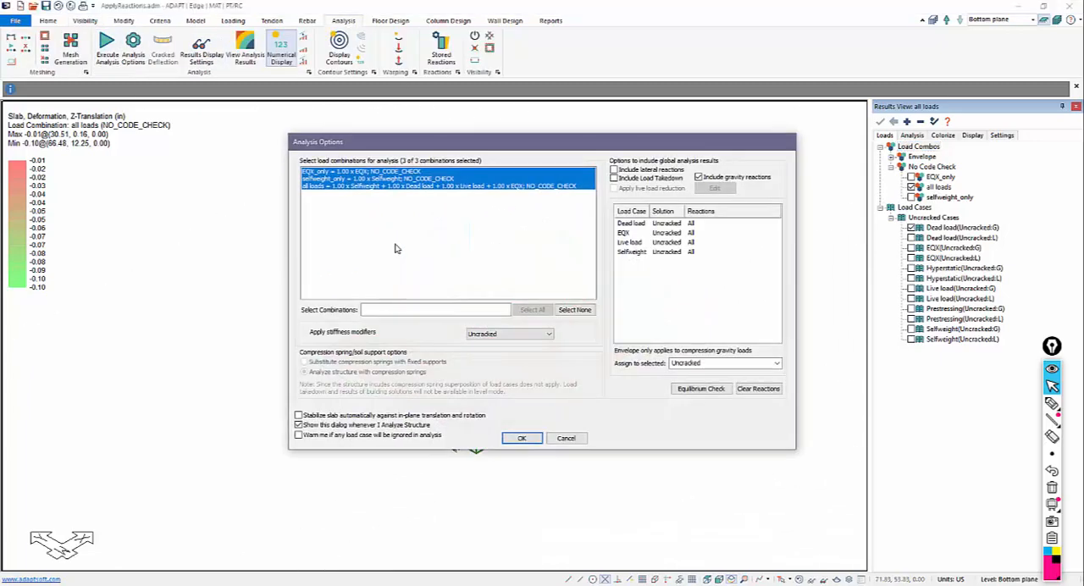
click(337, 179)
shift+click(338, 186)
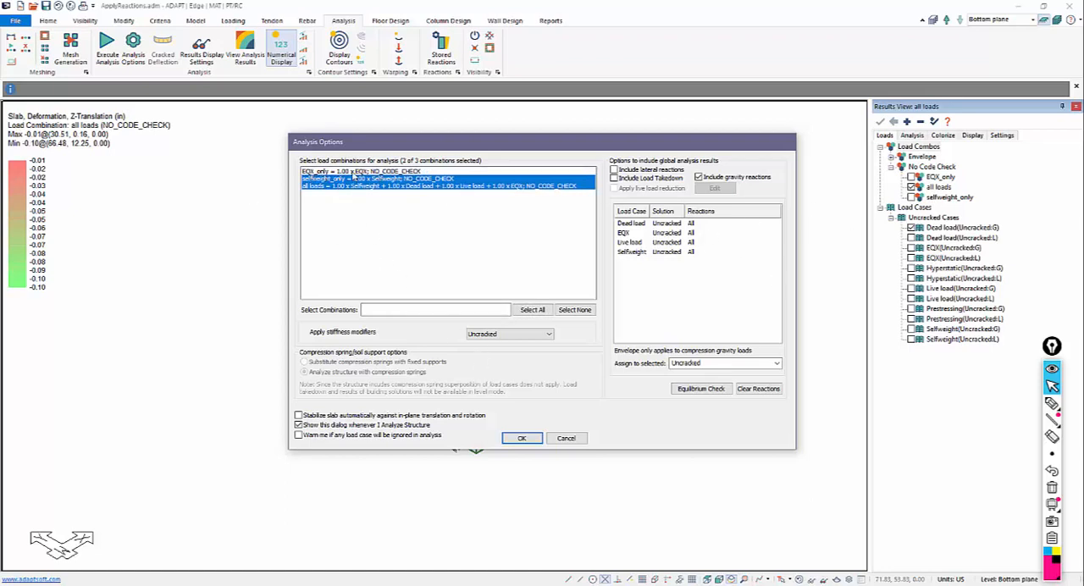
click(523, 438)
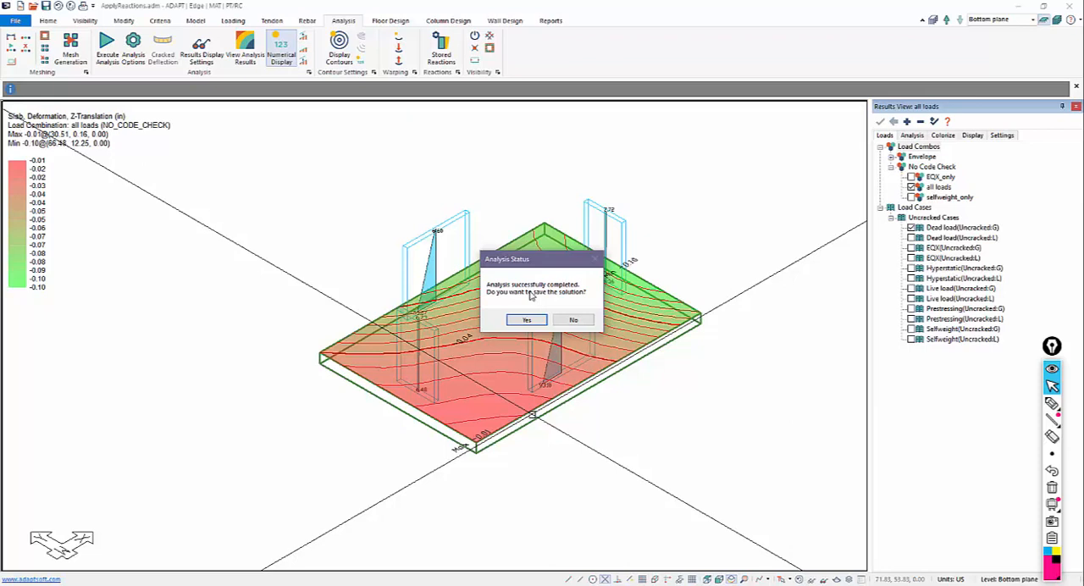
click(527, 319)
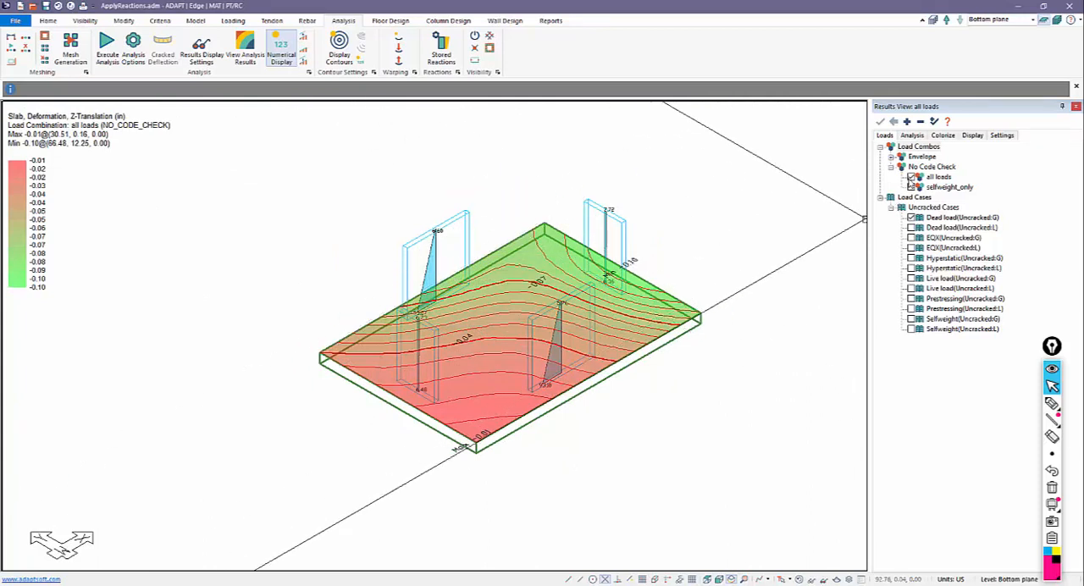
click(912, 177)
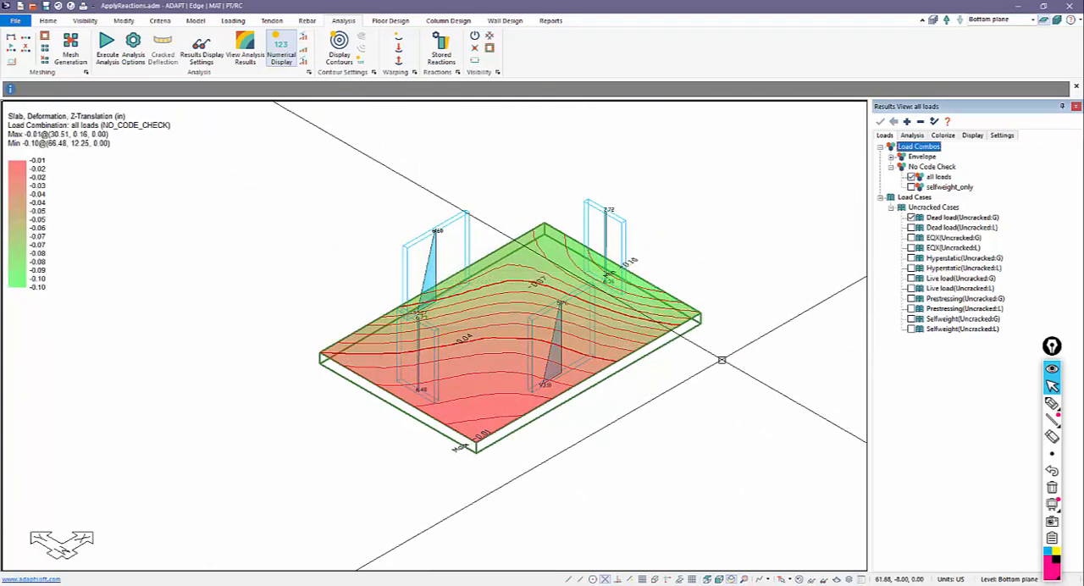
click(911, 176)
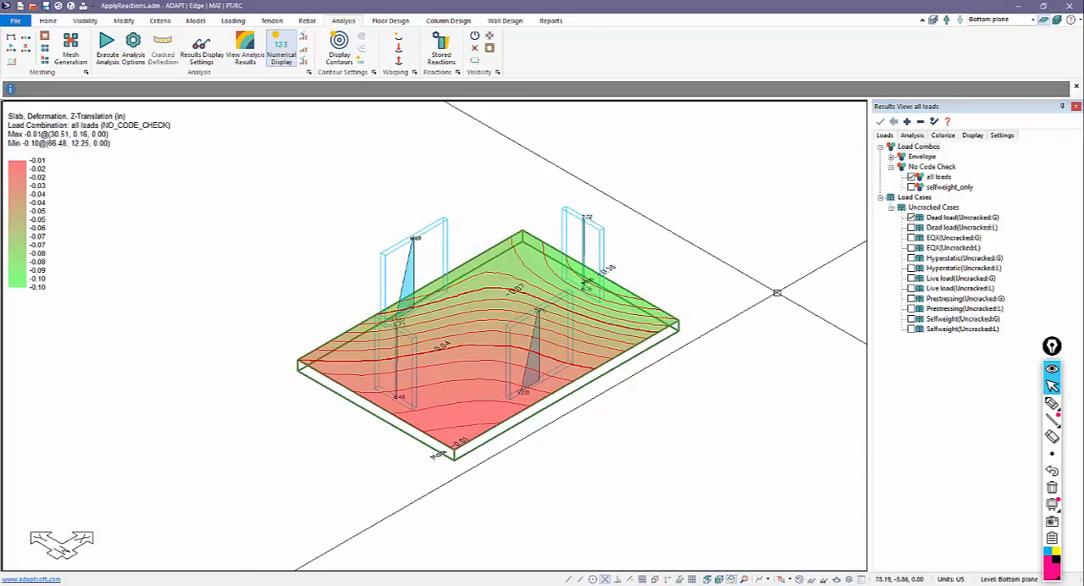
Step: Clear all displayed results, recheck the slab's Z-Translation contours alone for the all loads combination, and hide them again
click(910, 137)
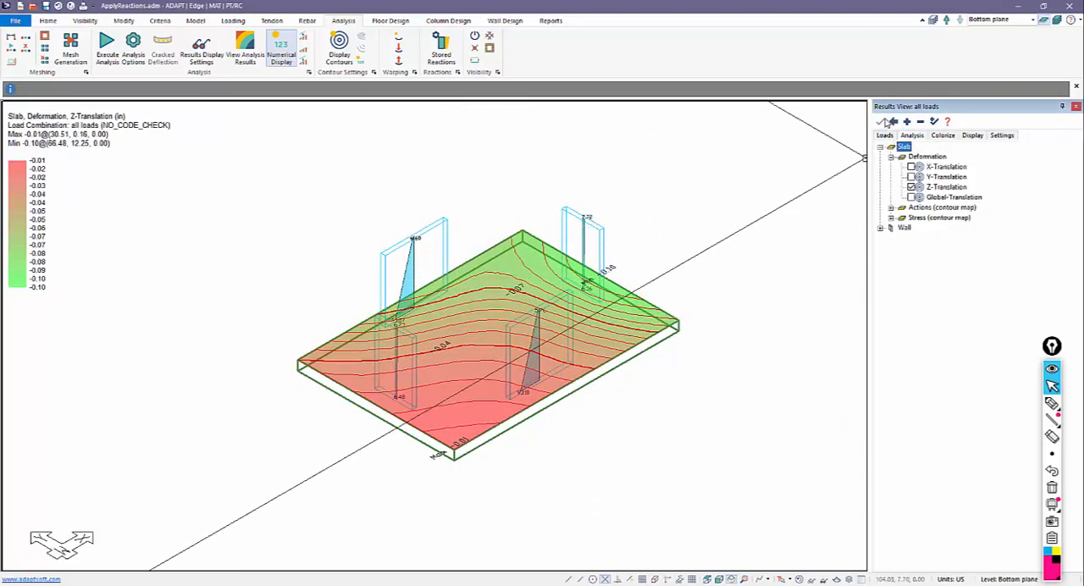
click(885, 123)
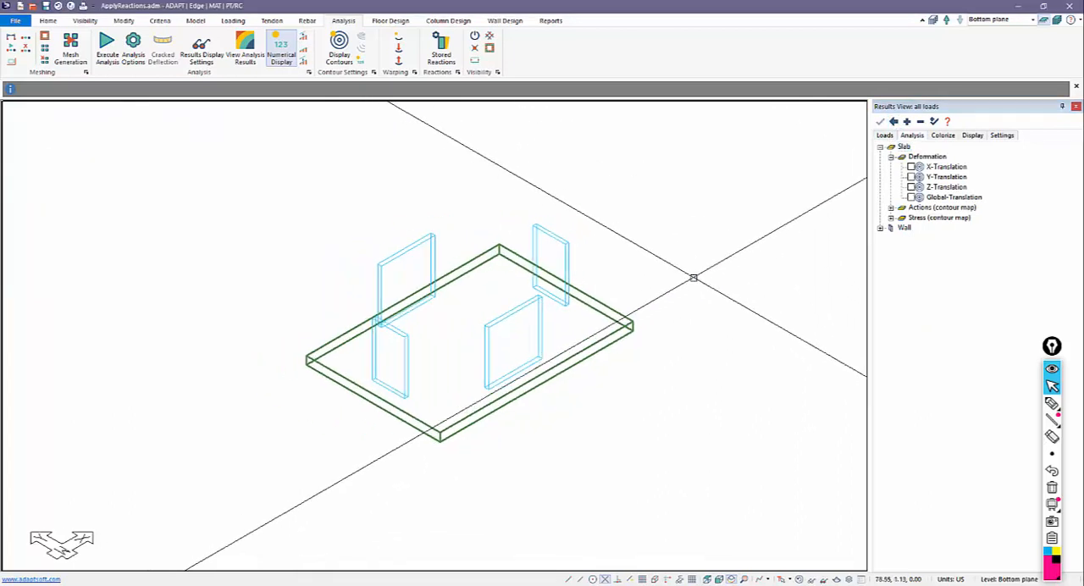
click(911, 187)
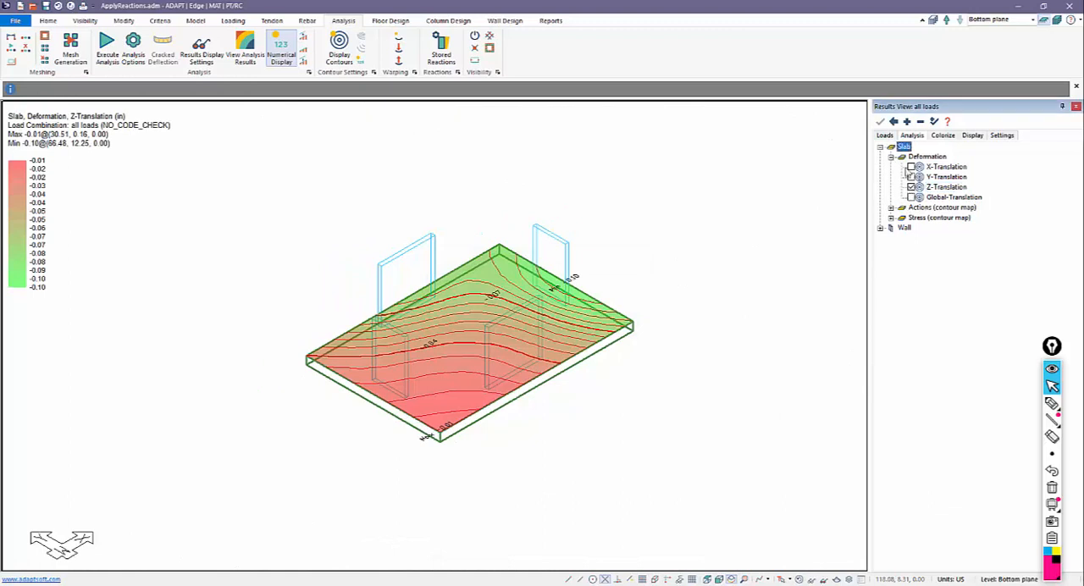
click(911, 187)
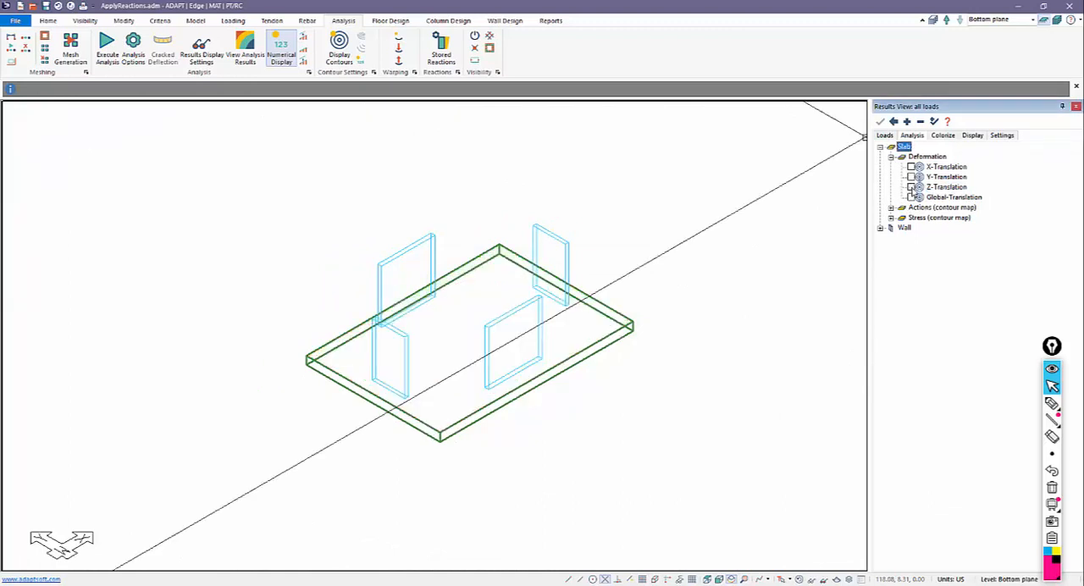
click(911, 187)
Step: Switch from the single bottom plane to the view of the full multi-level structure
click(896, 122)
click(1057, 20)
middle_drag(684, 240, 646, 247)
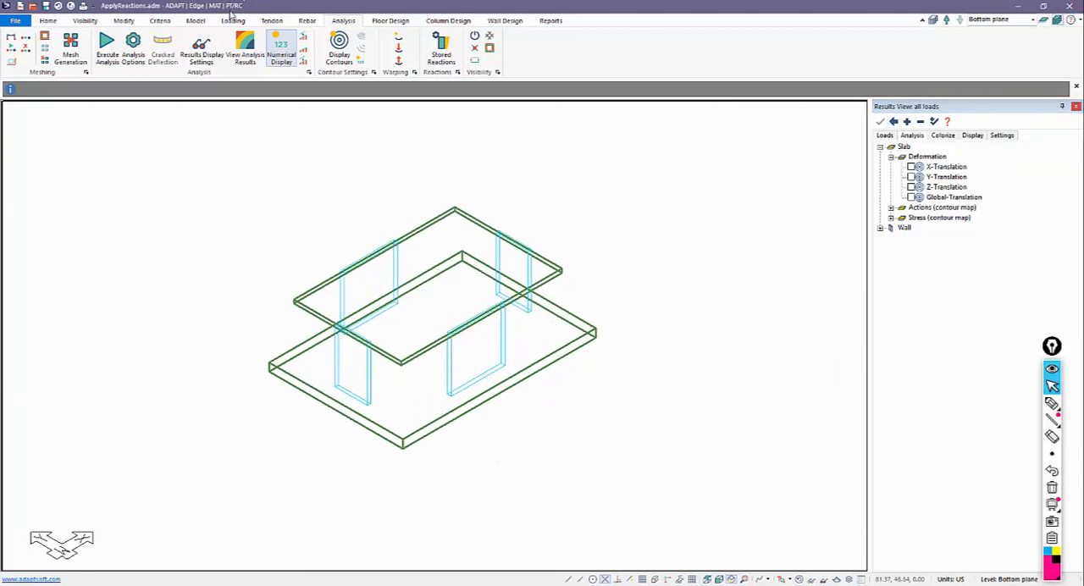
Step: Try to analyze the full structure for all three load combinations with uncracked stiffness and compression springs
click(133, 44)
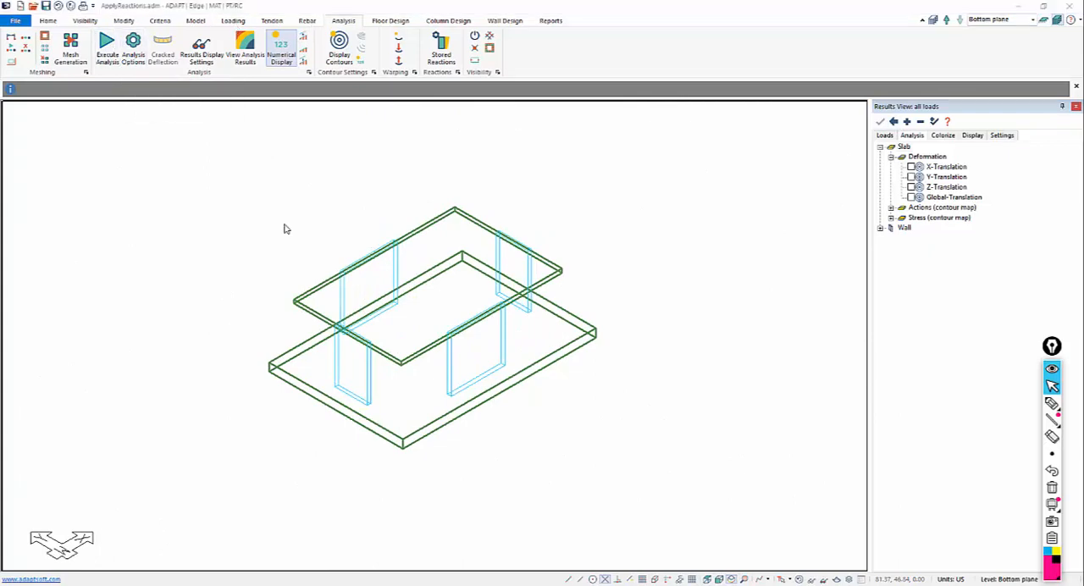
ctrl+click(337, 172)
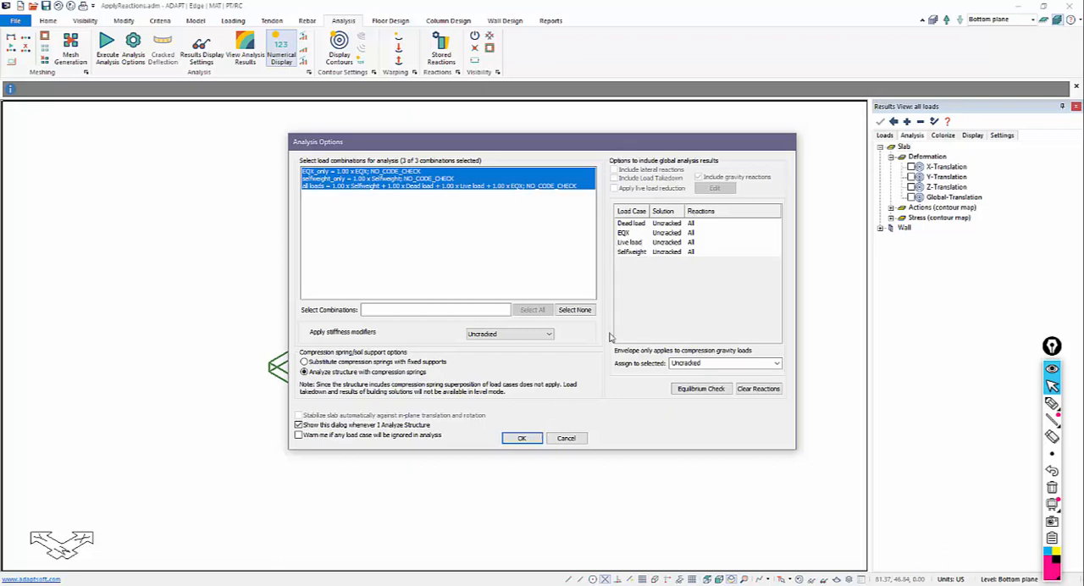
click(523, 439)
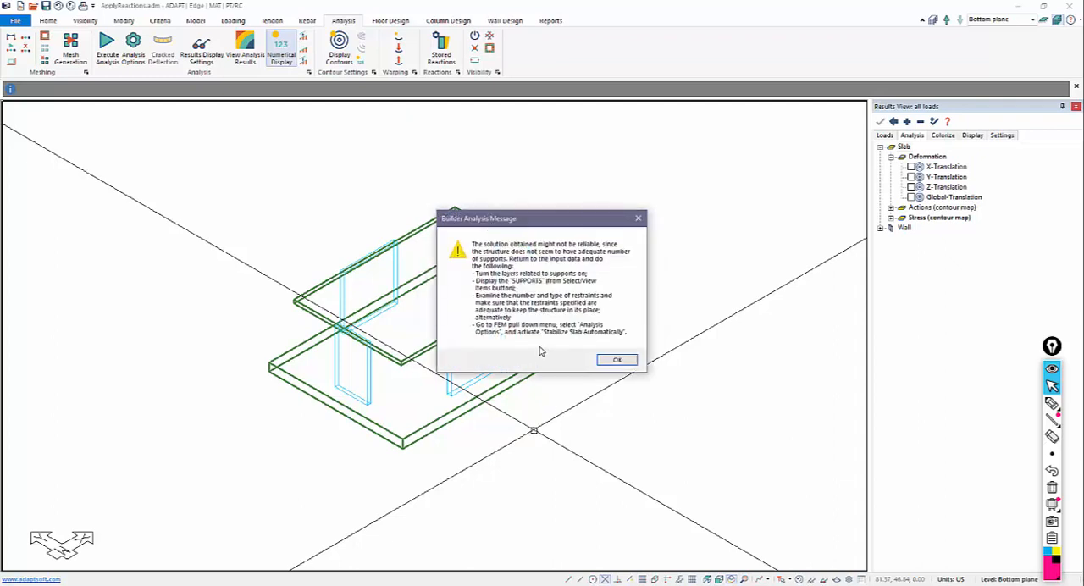
click(617, 359)
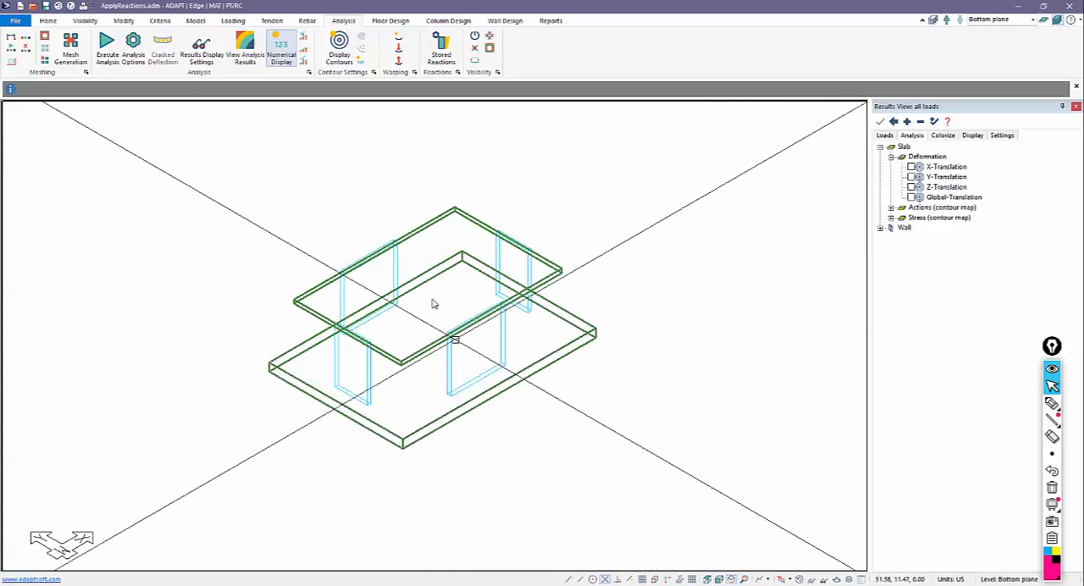
Step: Analyze the full structure for only the selfweight_only and all loads combinations, excluding EQX_only, and save the solution
click(107, 48)
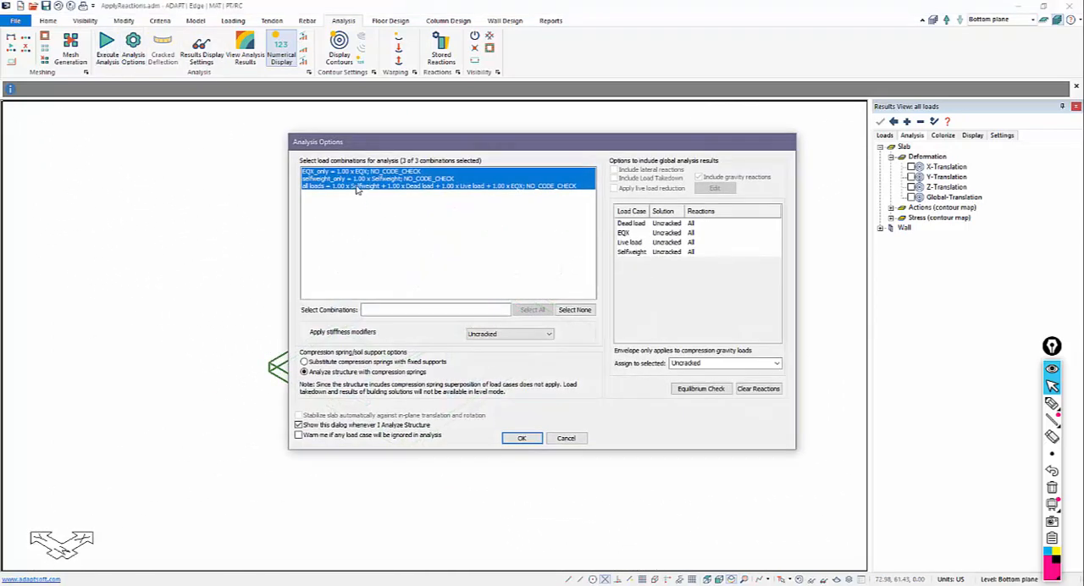
drag(345, 180, 344, 184)
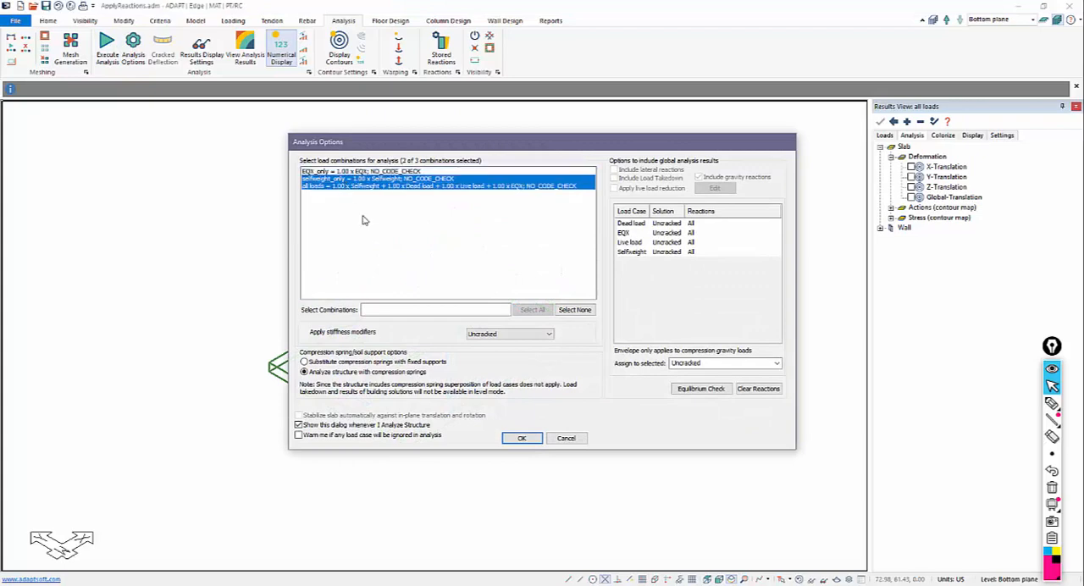
click(519, 438)
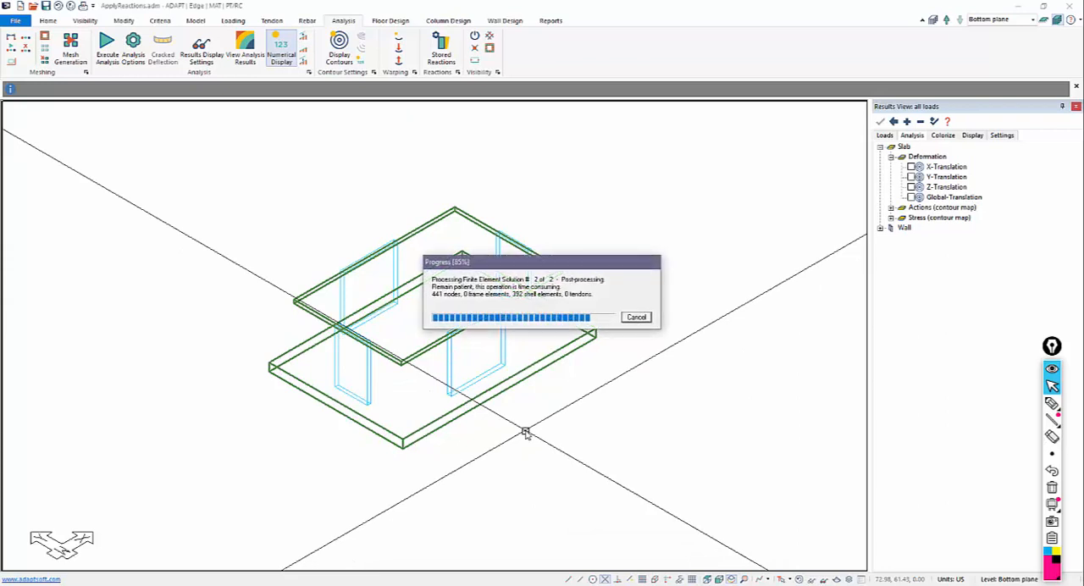
click(526, 319)
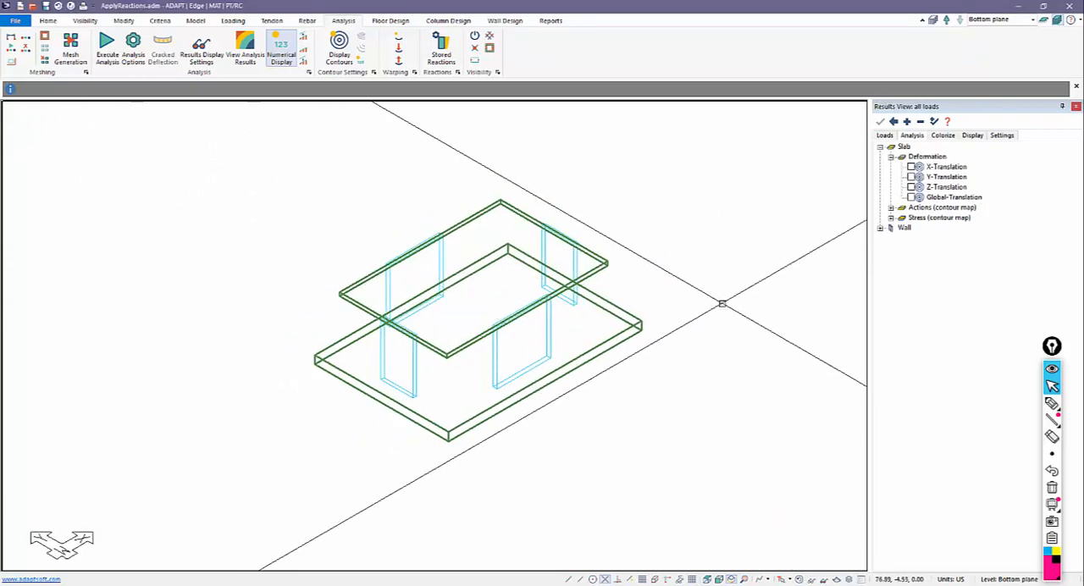
Step: Return to the single-level view of the bottom plane and display the slab's Z-Translation contours for all loads
click(1057, 5)
click(882, 117)
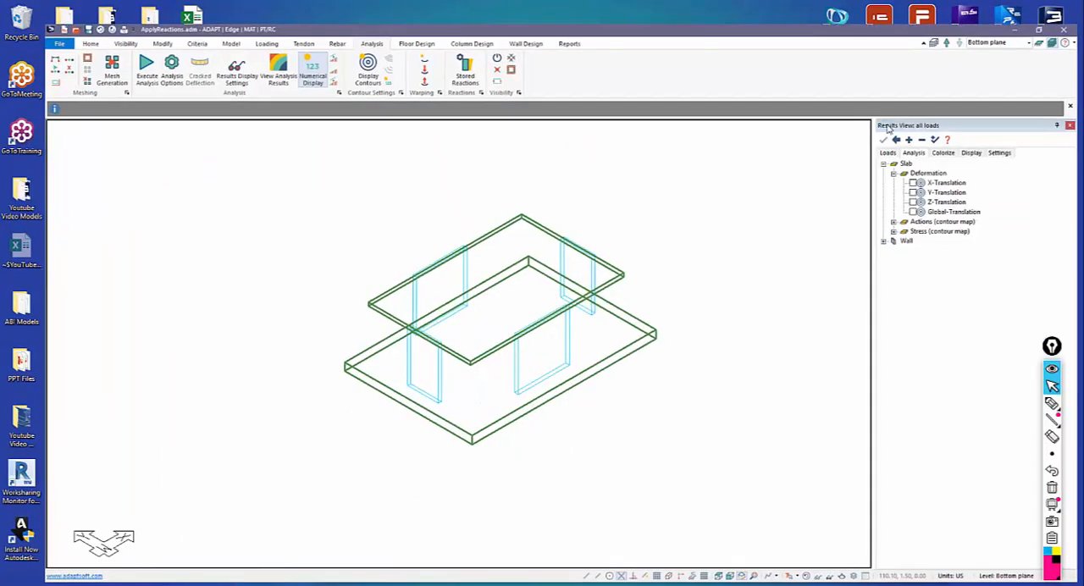
click(1043, 20)
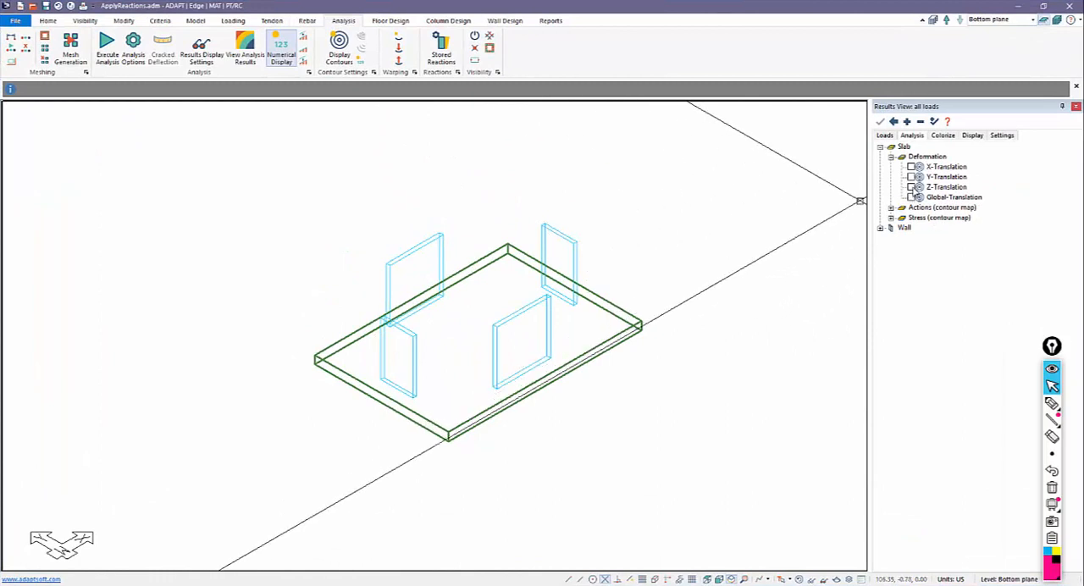
click(910, 187)
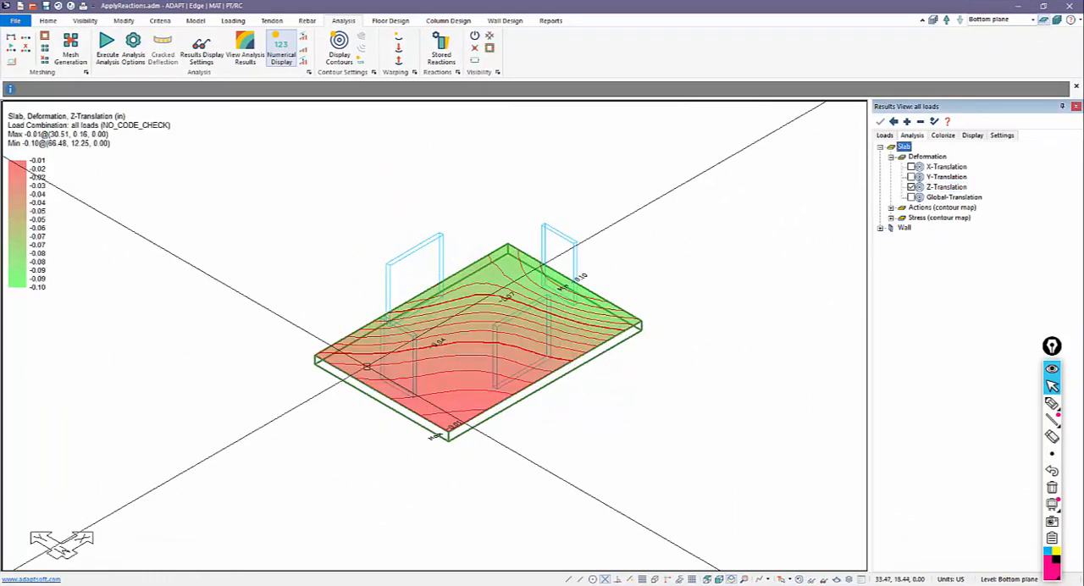
Step: Examine the slab's soil pressure contours for the all loads combination, then clear them from the model
click(891, 218)
click(910, 329)
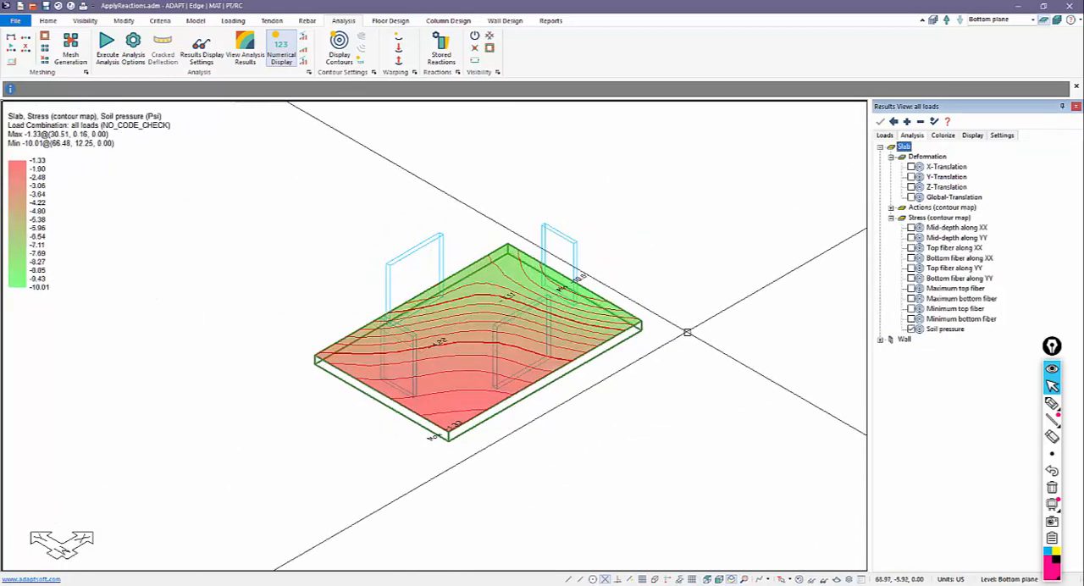
click(912, 330)
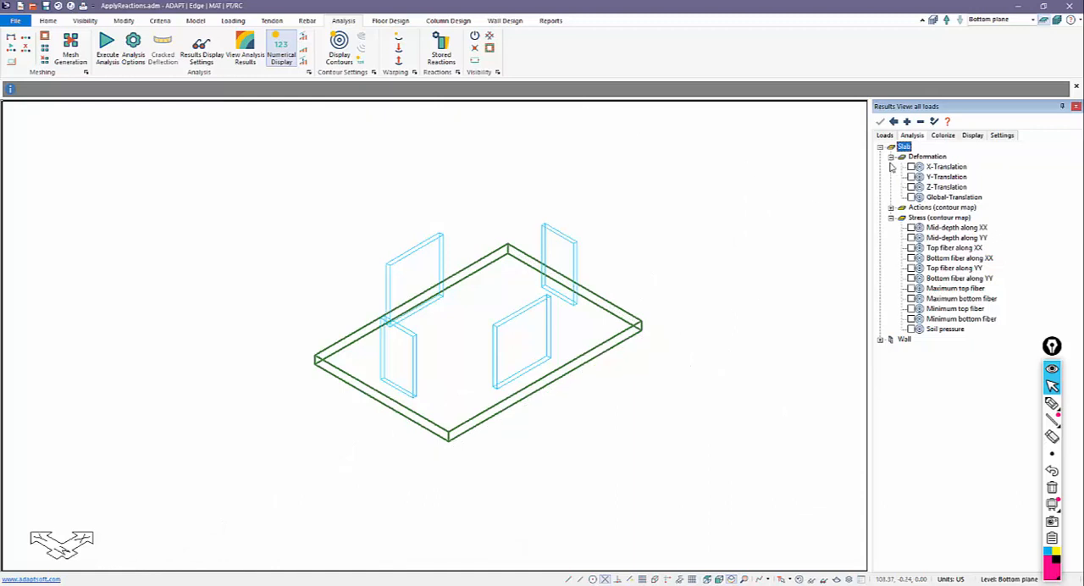
click(890, 218)
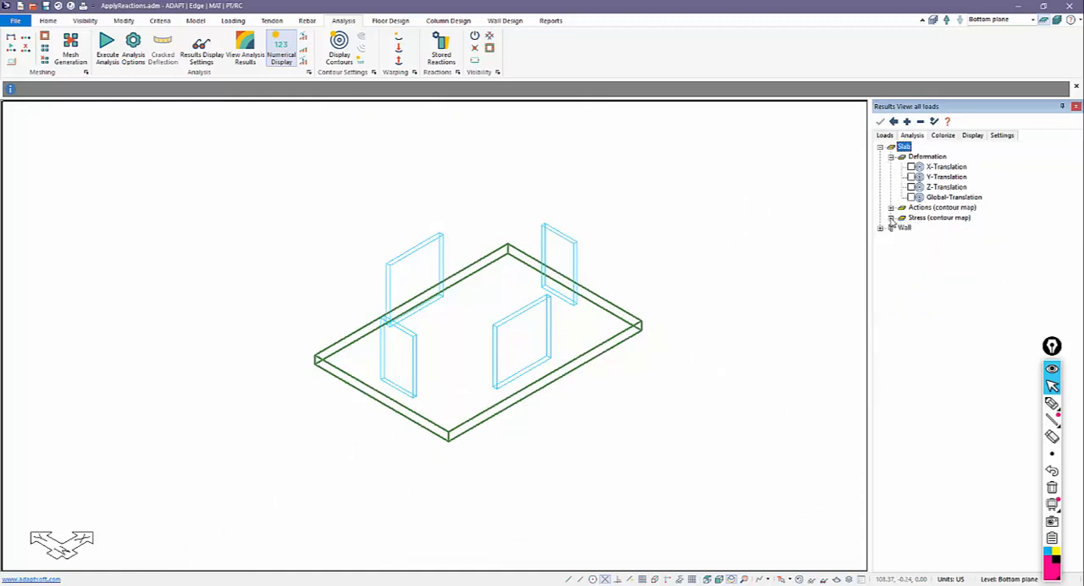
Step: Review the wall combination actions for all loads: Axial Force, Shear along rr, and Moment about ss
click(889, 228)
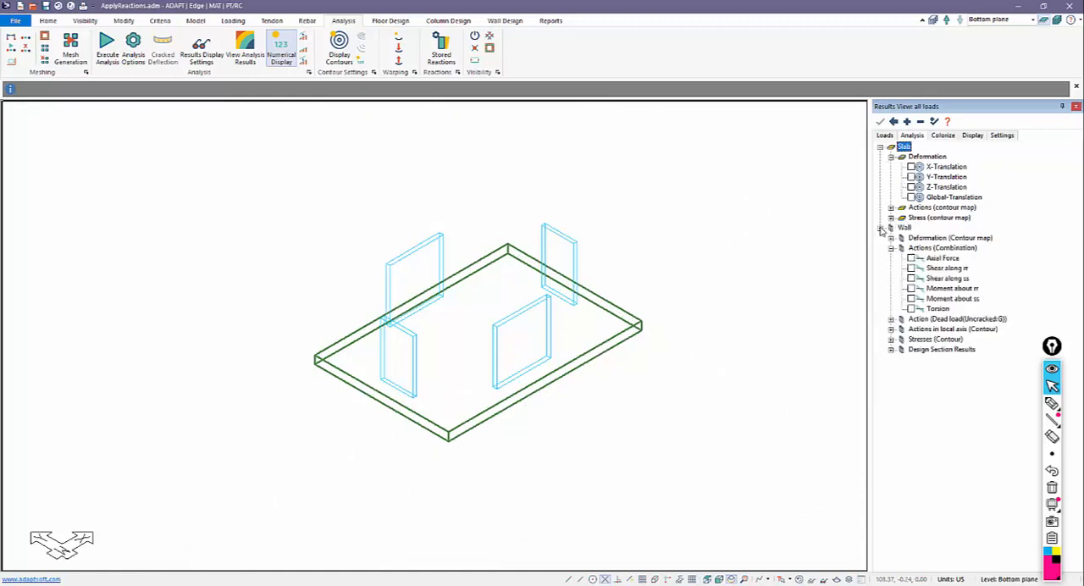
click(911, 258)
click(912, 259)
click(911, 268)
click(911, 268)
click(911, 299)
click(912, 299)
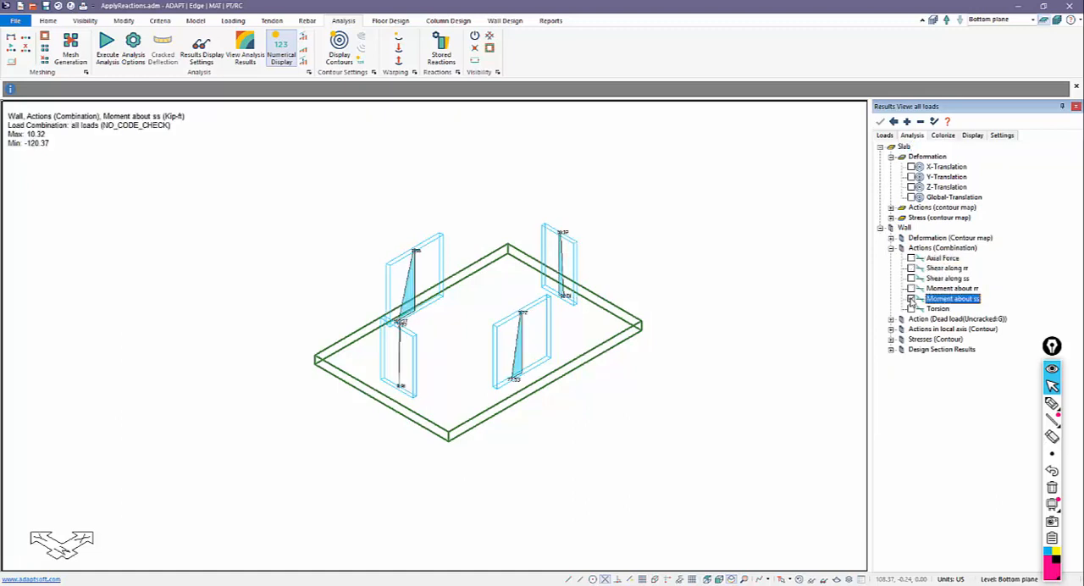